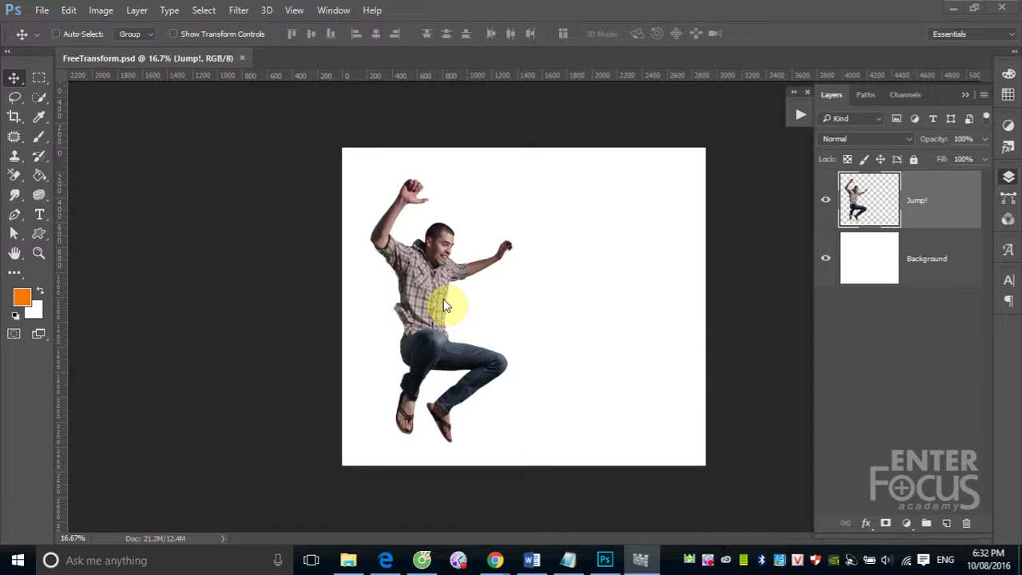
Bring up the Open dialog from the File menu, after one false start
{"action": "left_click", "coordinate": [40, 11]}
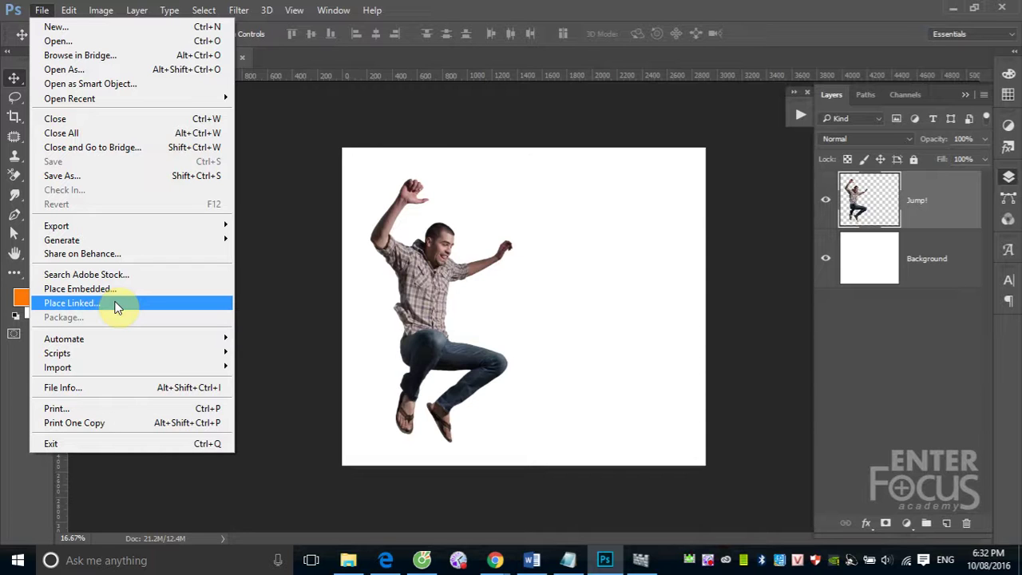
{"action": "left_click", "coordinate": [303, 130]}
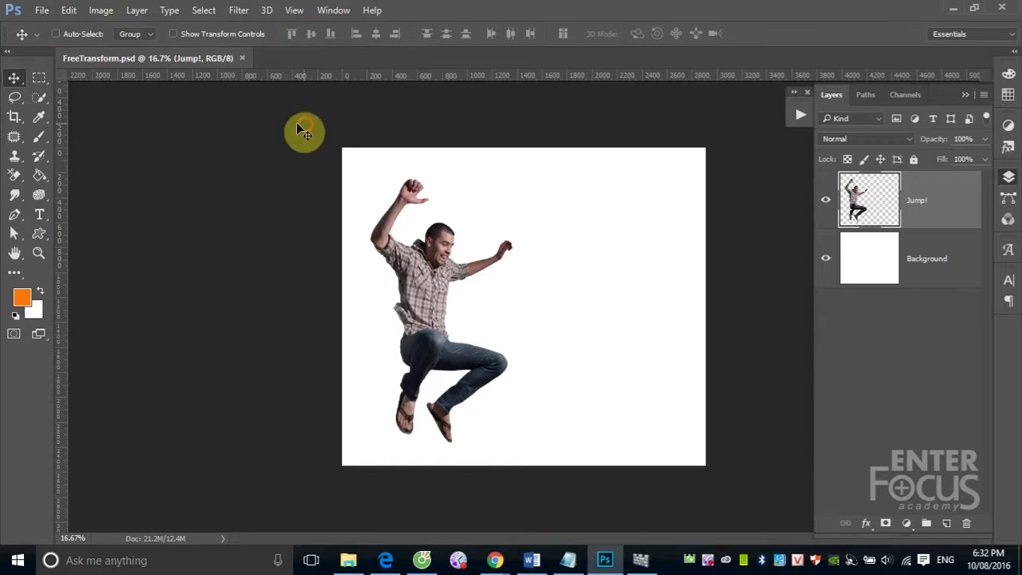
{"action": "left_click", "coordinate": [43, 13]}
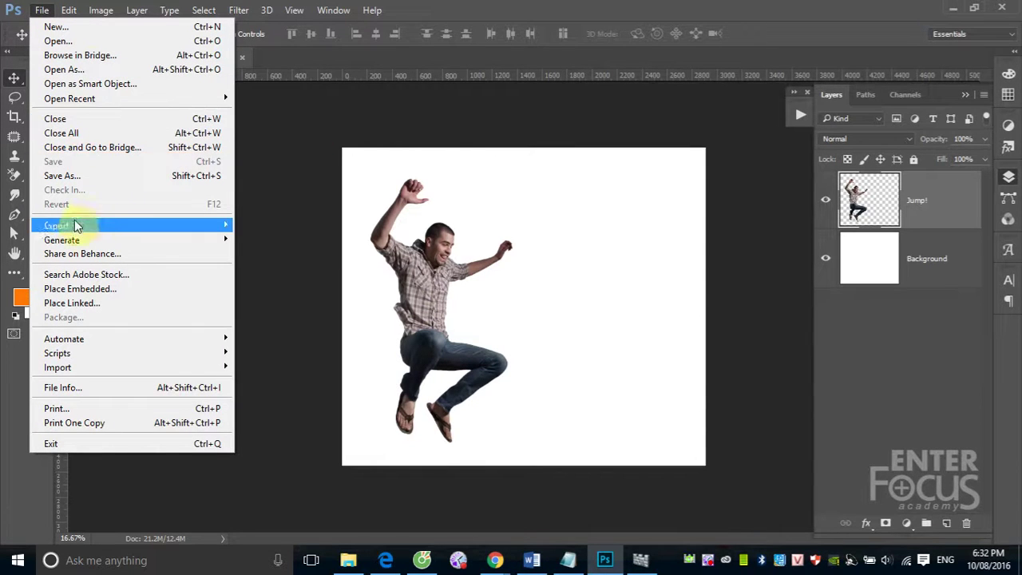
{"action": "left_click", "coordinate": [80, 41]}
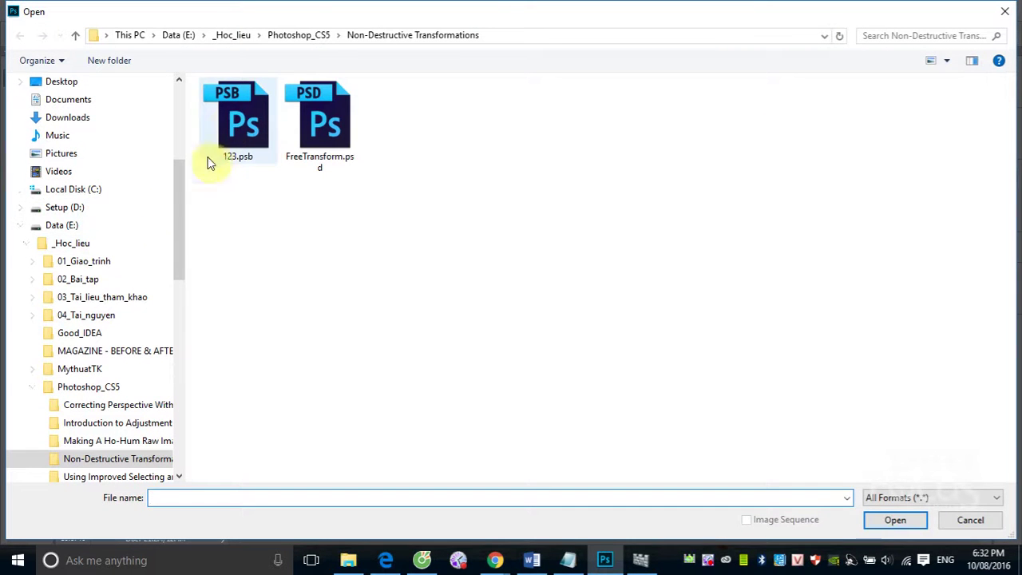
{"action": "left_click", "coordinate": [64, 207]}
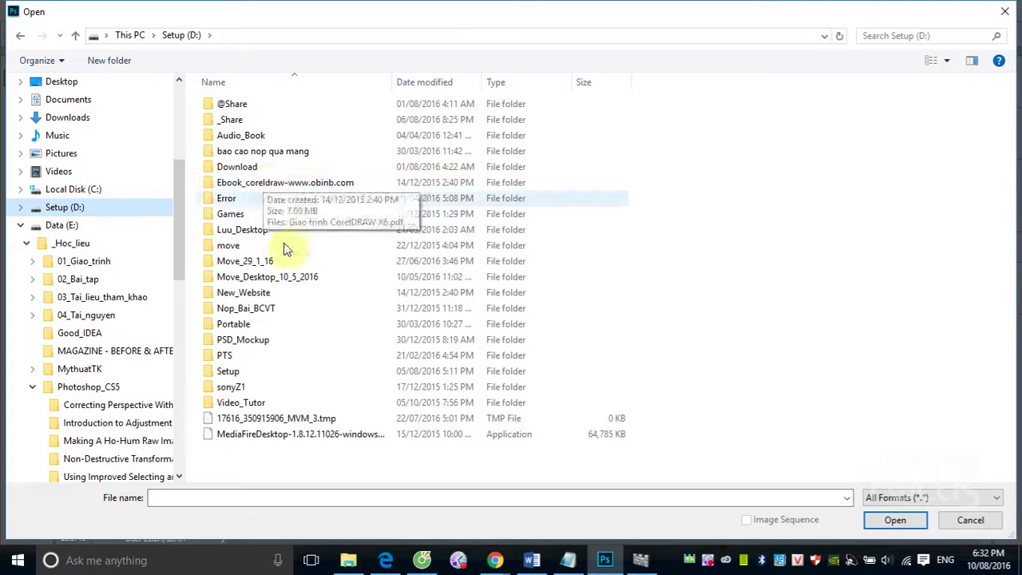
{"action": "double_click", "coordinate": [223, 105]}
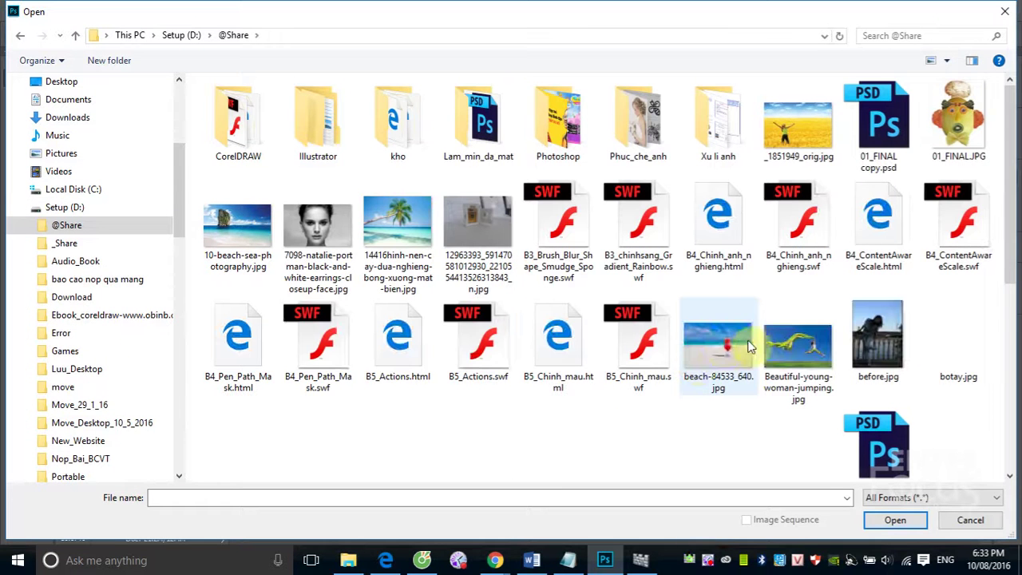
{"action": "scroll", "coordinate": [708, 376], "scroll_direction": "down", "scroll_amount": 5}
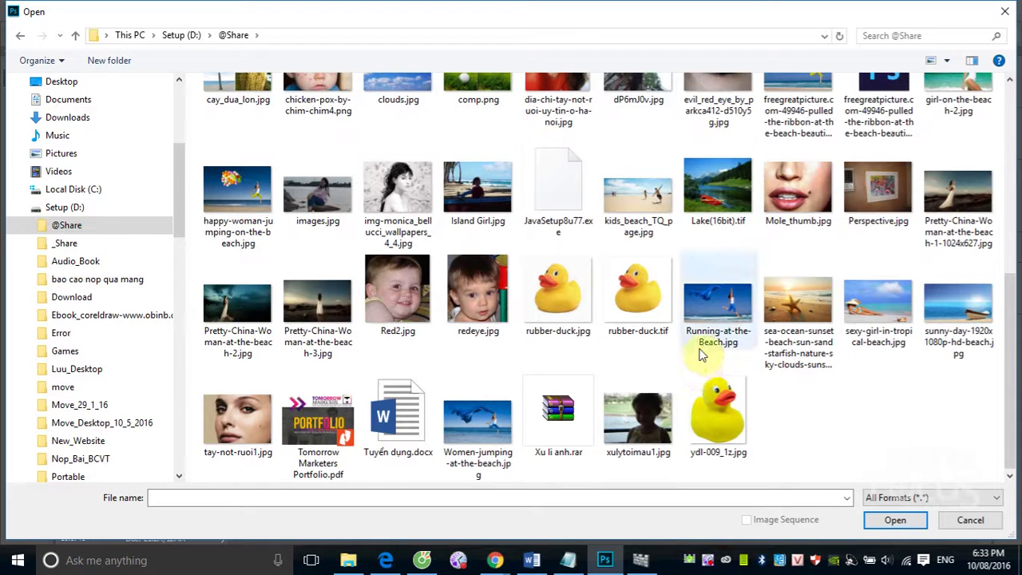
{"action": "left_click", "coordinate": [555, 296]}
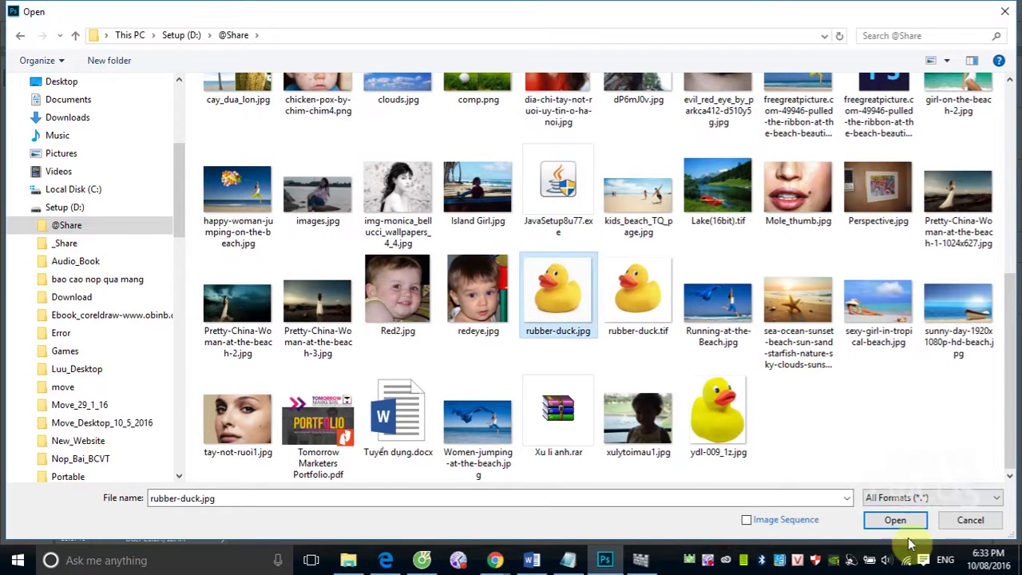
{"action": "left_click", "coordinate": [896, 520]}
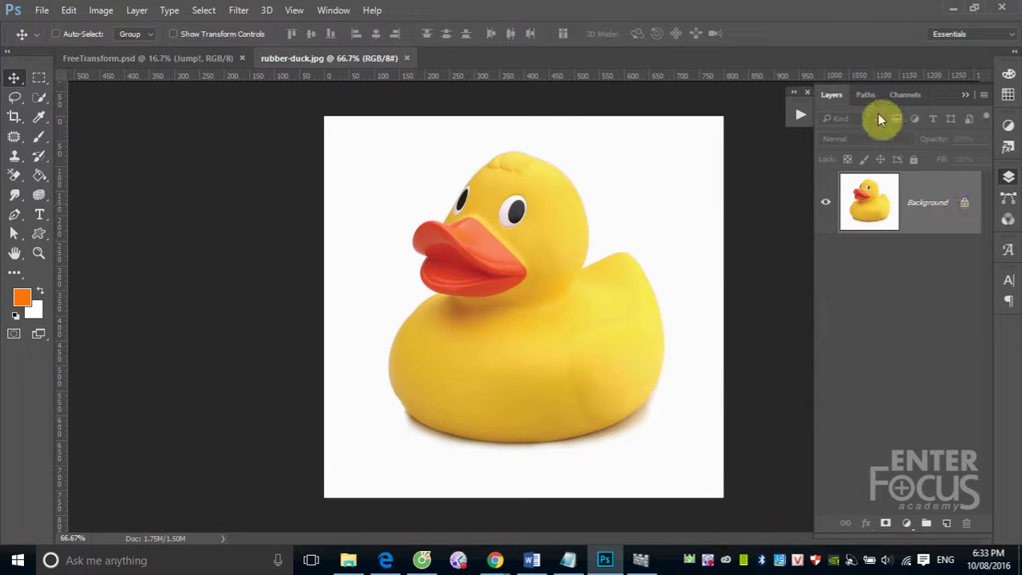
Save the duck image to the Desktop as 01_rubber-duck.jpg at maximum JPEG quality
{"action": "left_click", "coordinate": [44, 10]}
{"action": "left_click", "coordinate": [99, 171]}
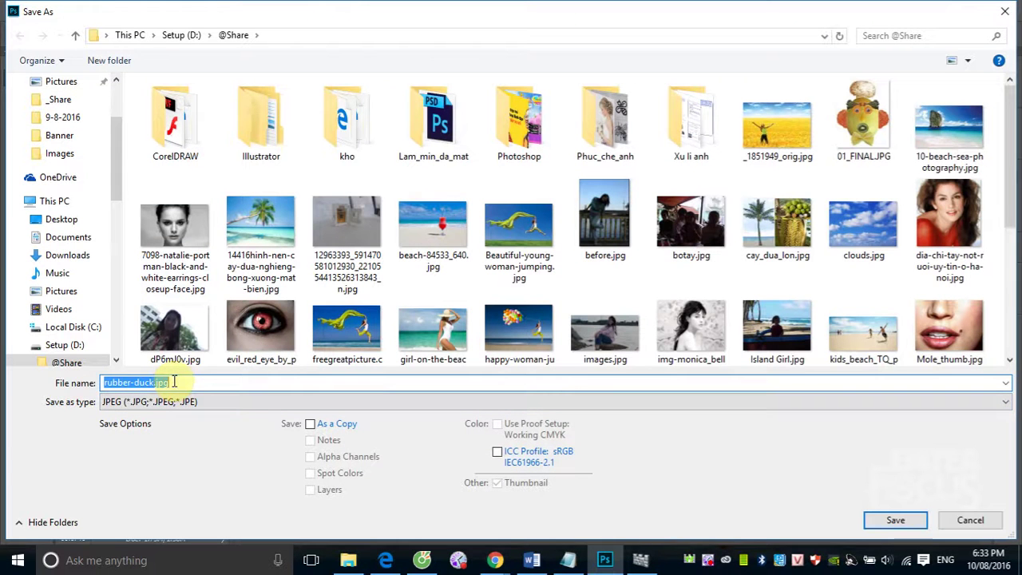
{"action": "left_click", "coordinate": [174, 383]}
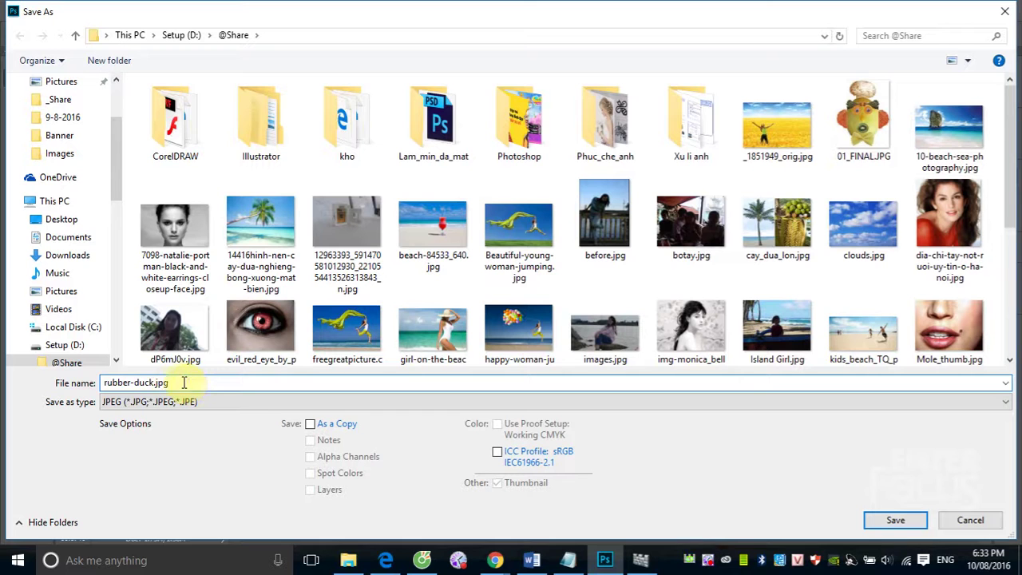
{"action": "left_click", "coordinate": [105, 383]}
{"action": "type", "text": "01_"}
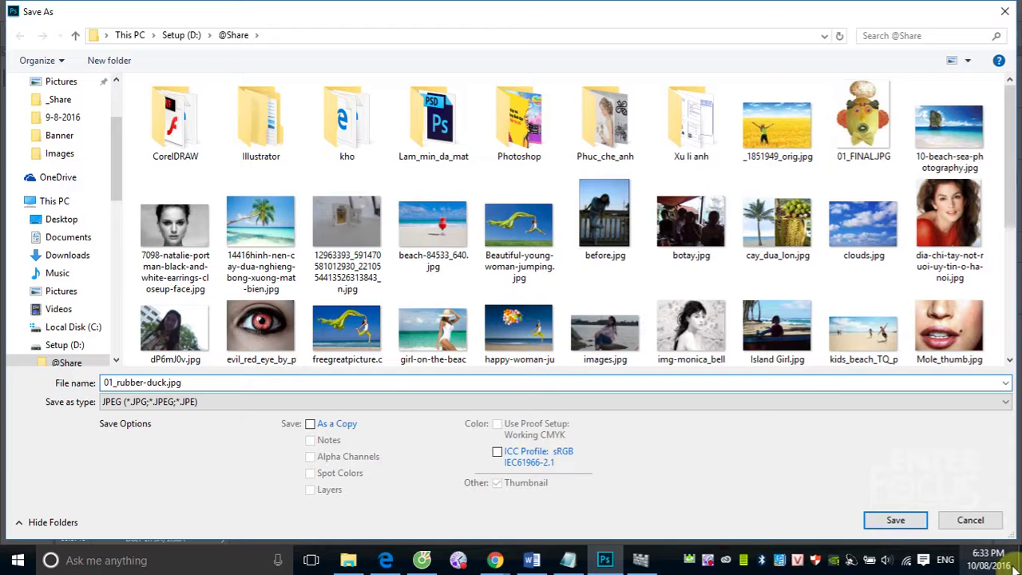
{"action": "mouse_move", "coordinate": [116, 148]}
{"action": "left_click_drag", "start_coordinate": [114, 147], "coordinate": [114, 87]}
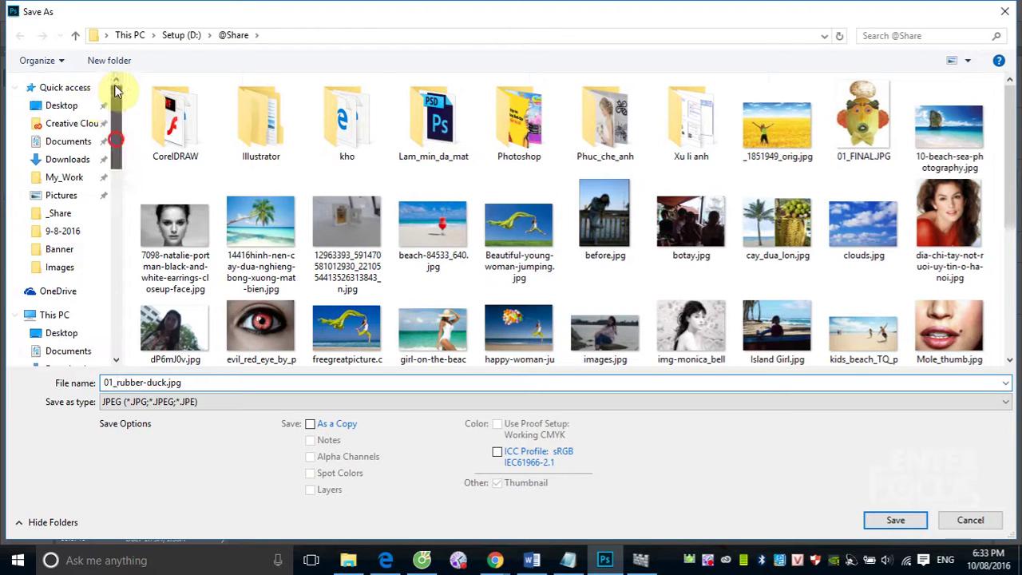
{"action": "left_click", "coordinate": [64, 106]}
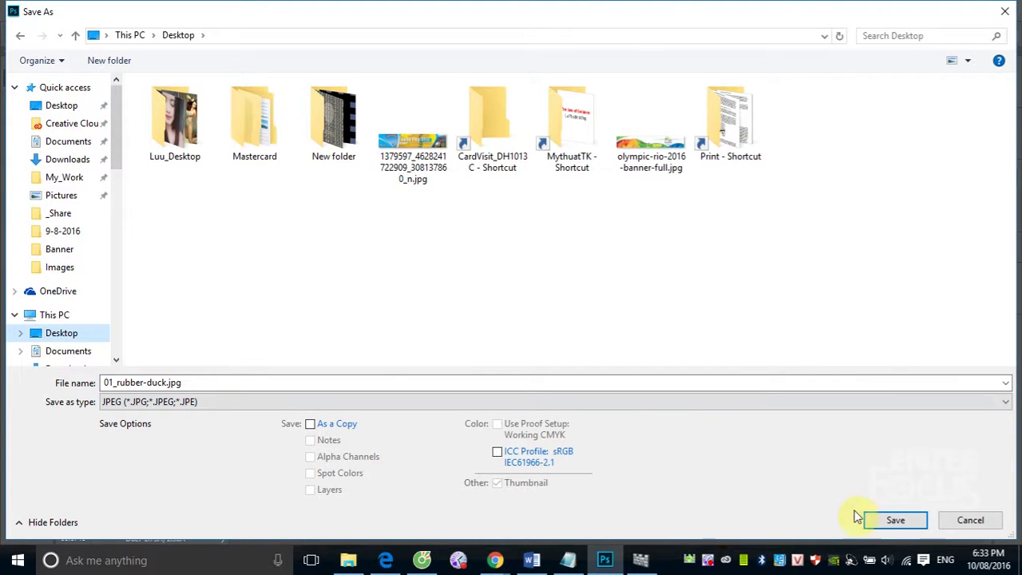
{"action": "left_click", "coordinate": [887, 520]}
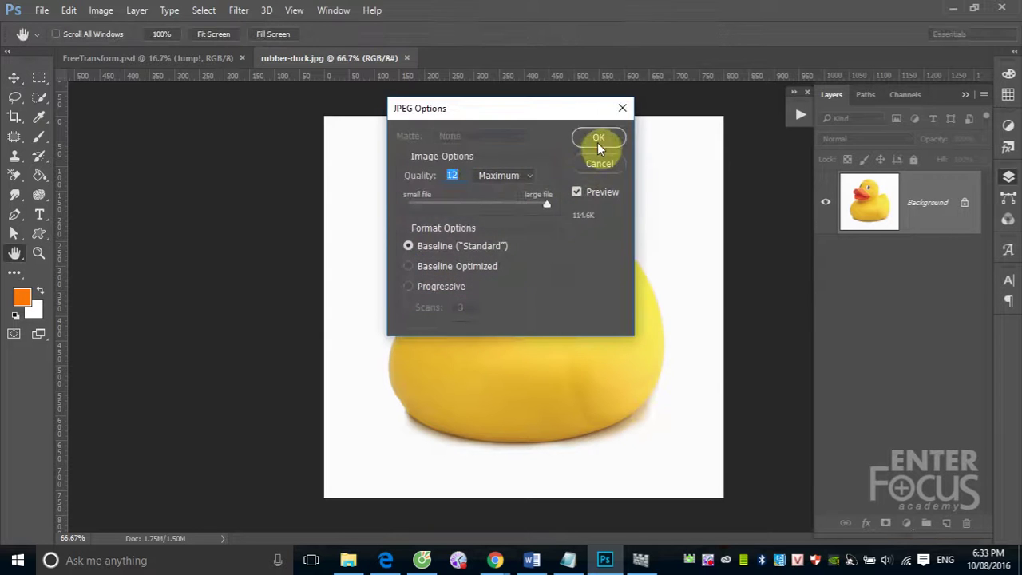
{"action": "left_click", "coordinate": [598, 142]}
Save a second copy to the Desktop as 02_rubber-duck.jpg at maximum JPEG quality
{"action": "left_click", "coordinate": [41, 12]}
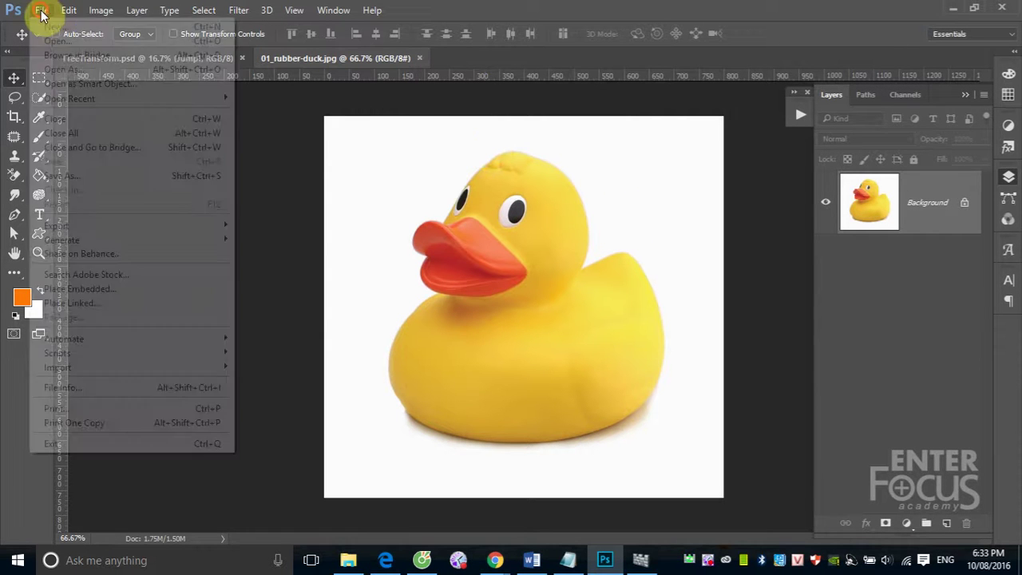
{"action": "left_click", "coordinate": [90, 182]}
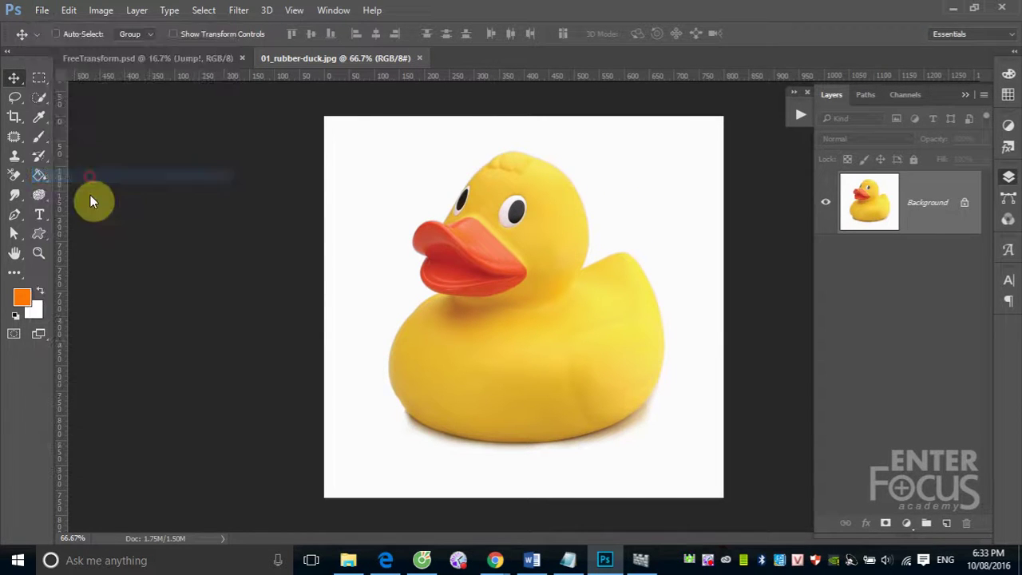
{"action": "left_click", "coordinate": [111, 383]}
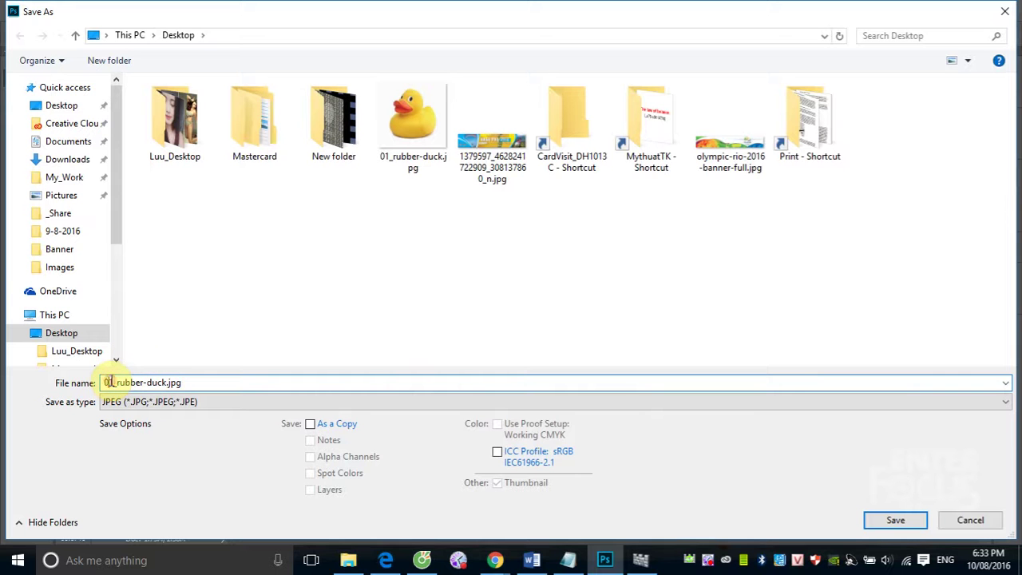
{"action": "key", "text": "BackSpace"}
{"action": "type", "text": "2"}
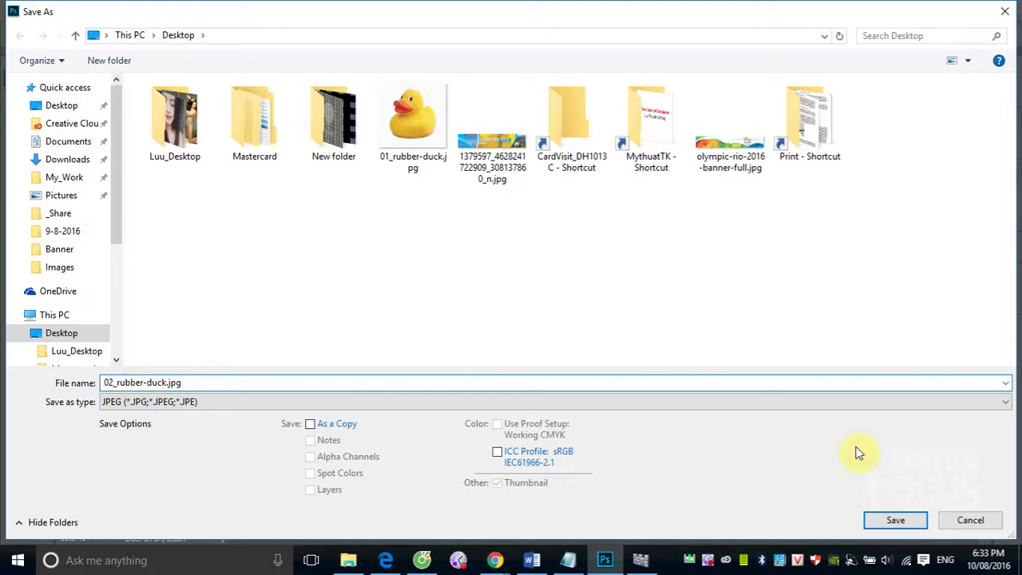
{"action": "left_click", "coordinate": [891, 520]}
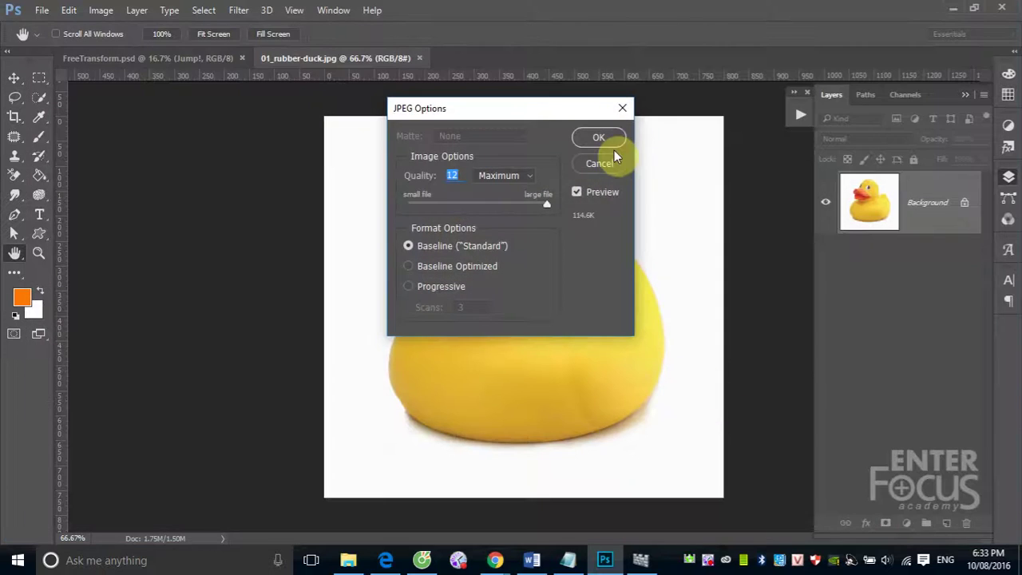
{"action": "left_click", "coordinate": [603, 143]}
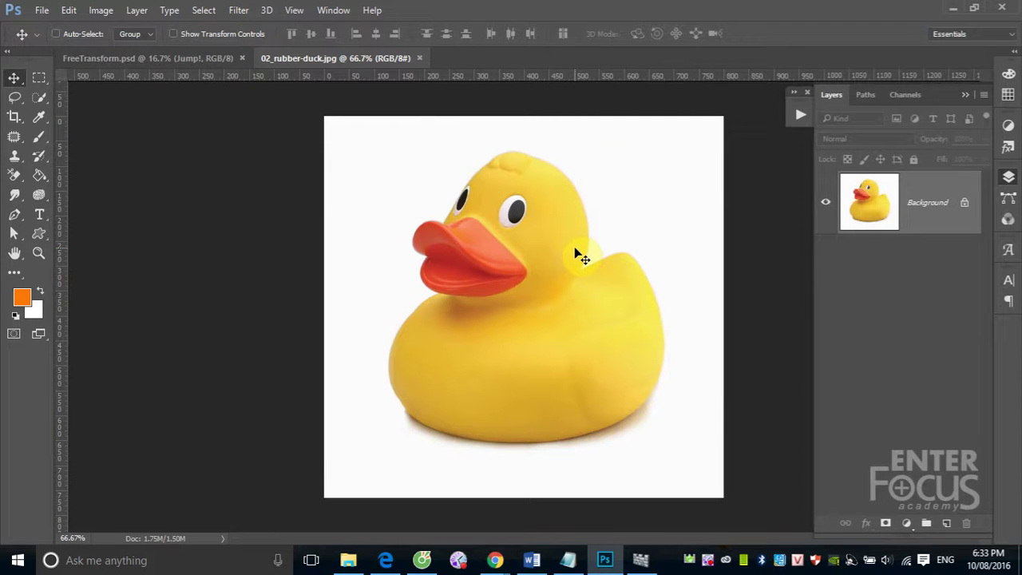
{"action": "left_click", "coordinate": [182, 58]}
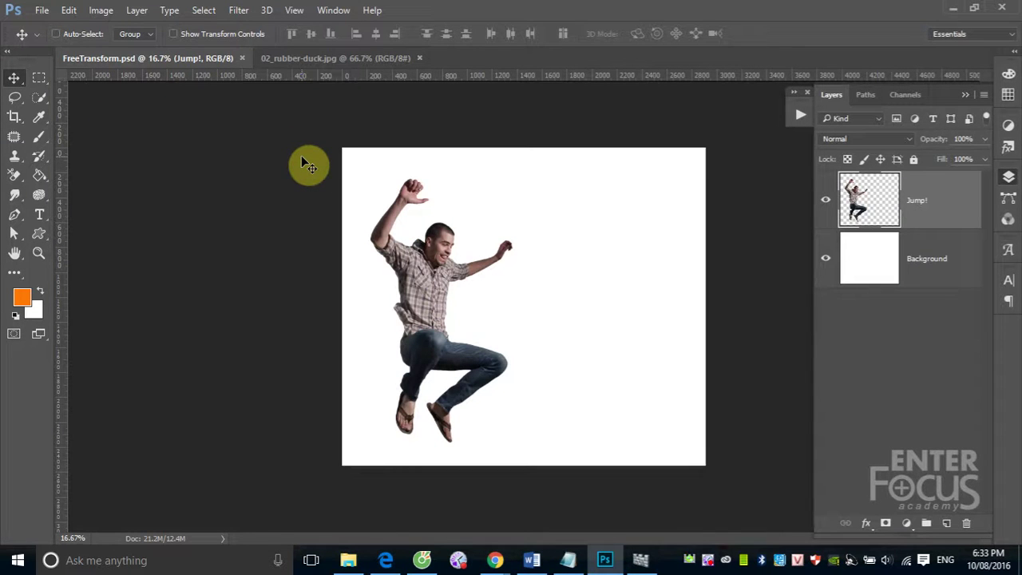
{"action": "left_click", "coordinate": [41, 11]}
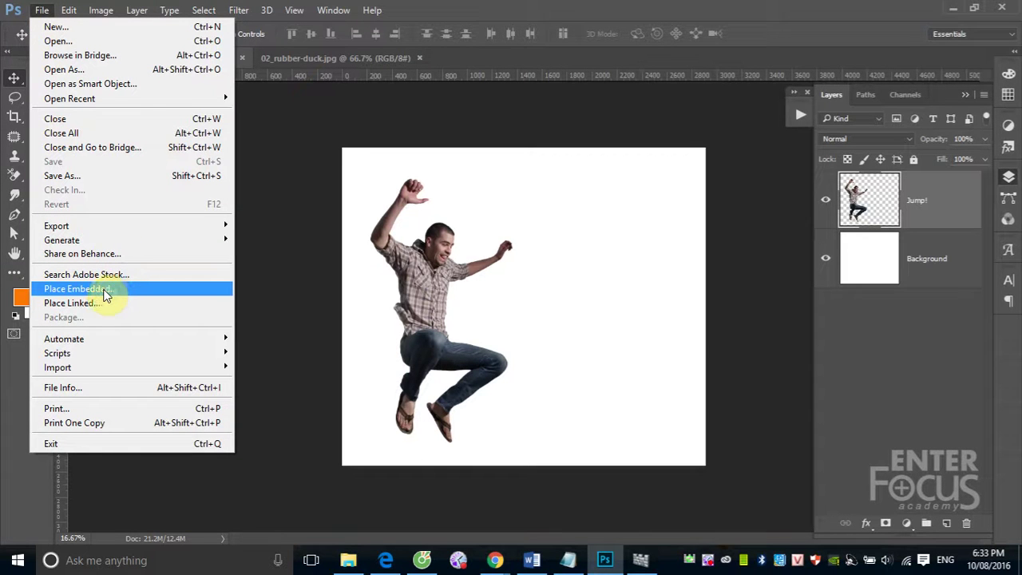
{"action": "left_click", "coordinate": [105, 291]}
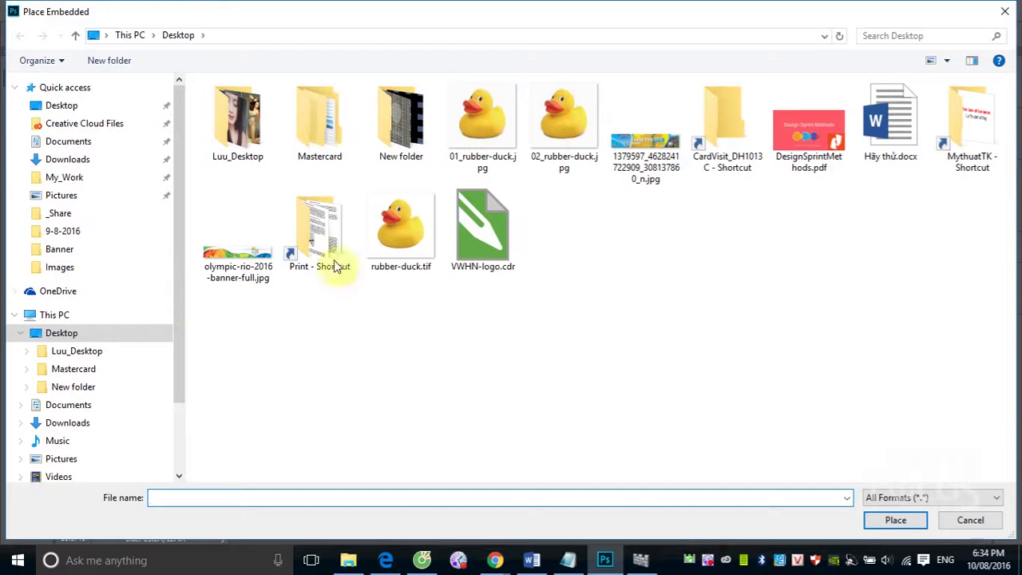
{"action": "left_click", "coordinate": [490, 136]}
{"action": "left_click", "coordinate": [893, 521]}
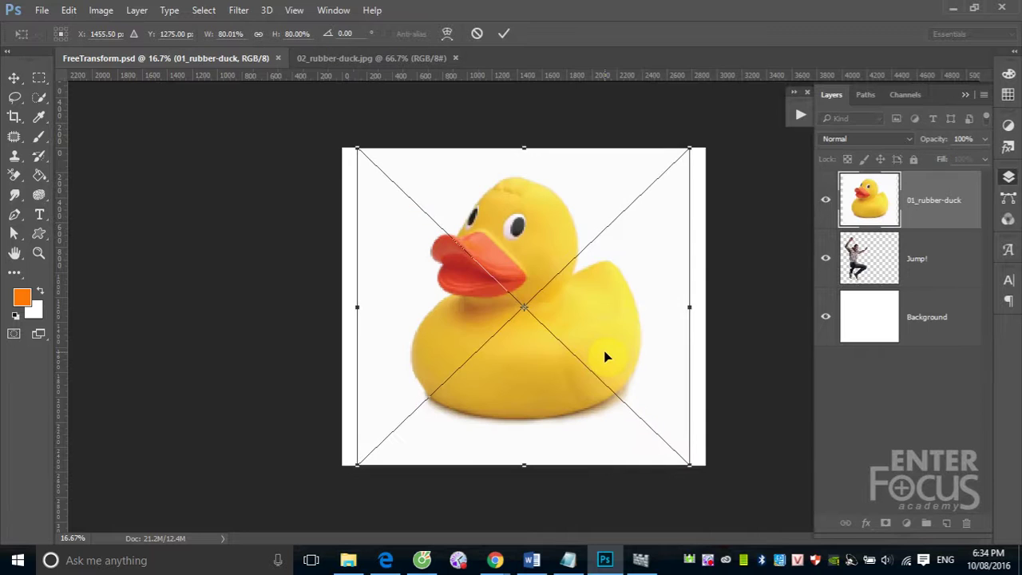
{"action": "key", "text": "Return"}
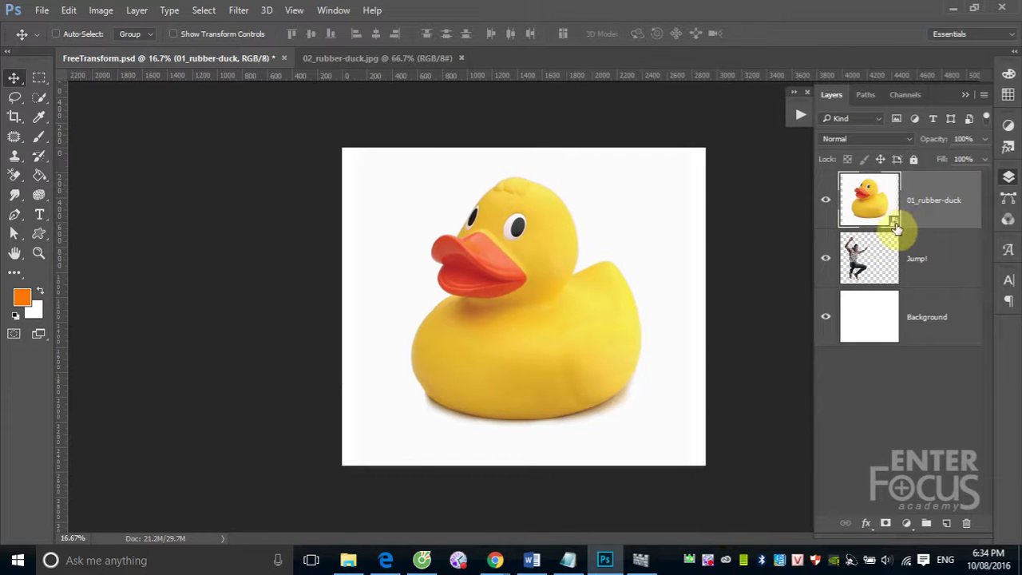
{"action": "left_click", "coordinate": [38, 11]}
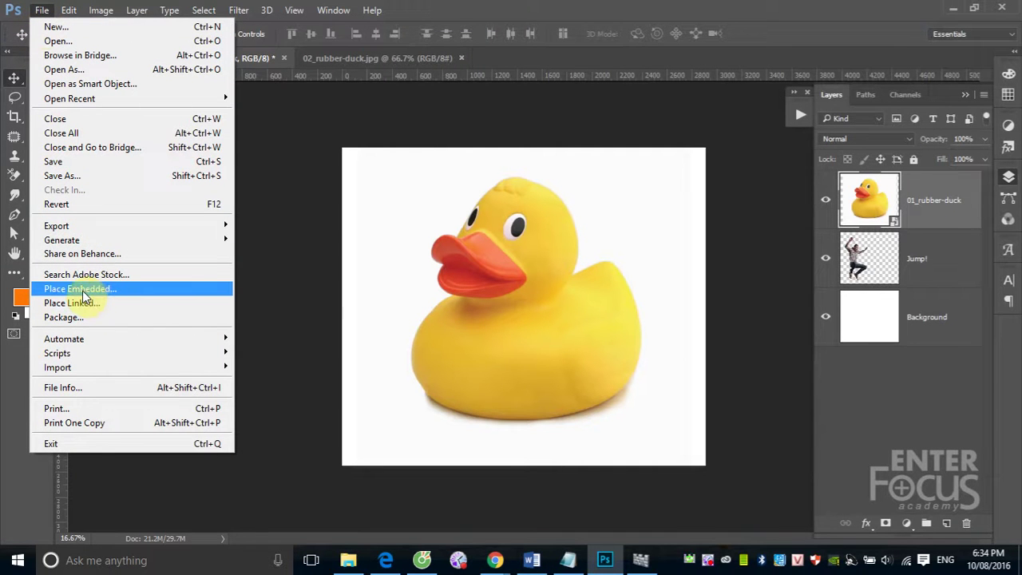
{"action": "left_click", "coordinate": [951, 217]}
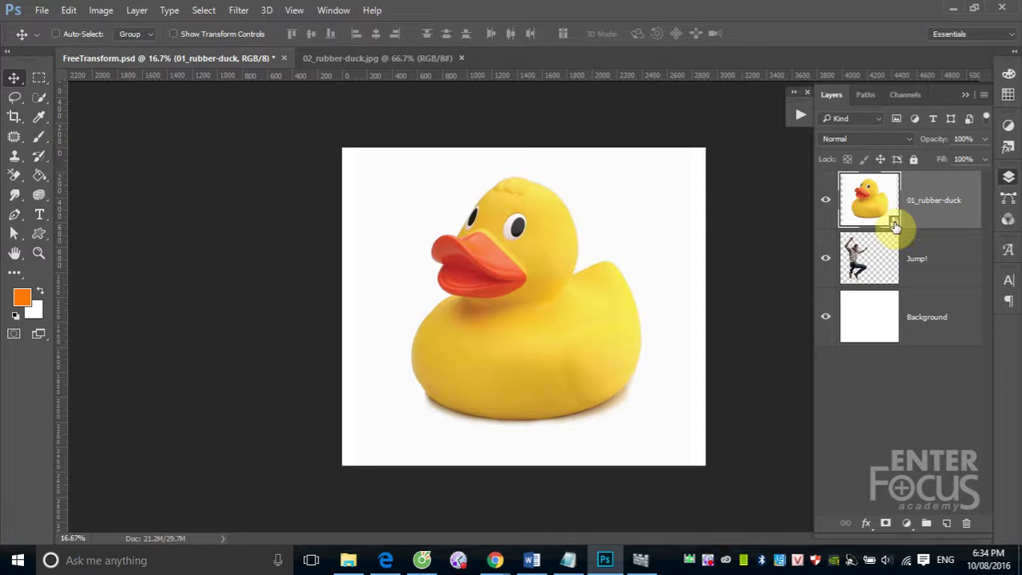
Place 02_rubber-duck.jpg as a linked smart object in FreeTransform.psd and commit it
{"action": "left_click", "coordinate": [42, 12]}
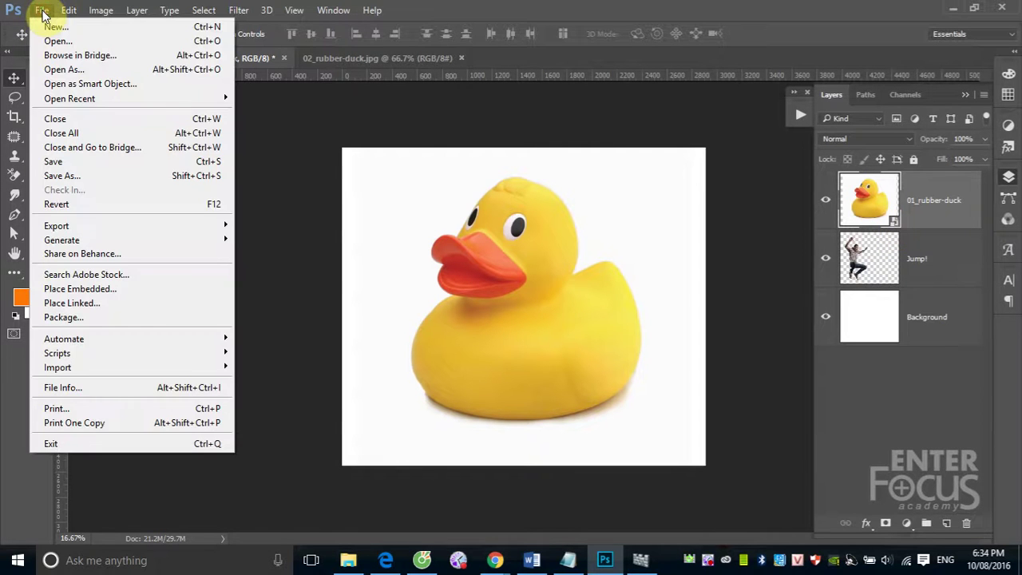
{"action": "left_click", "coordinate": [76, 303]}
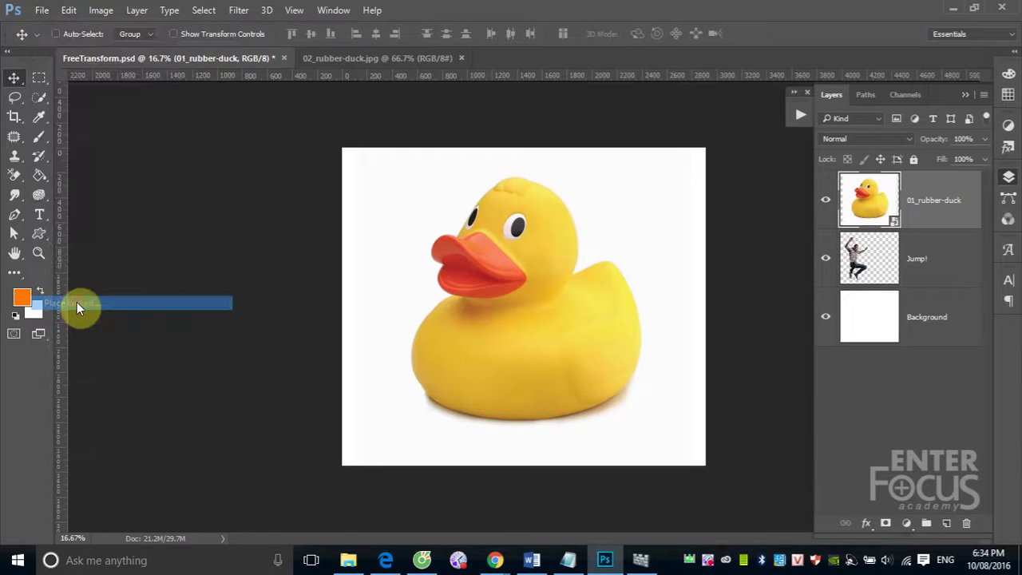
{"action": "left_click", "coordinate": [581, 144]}
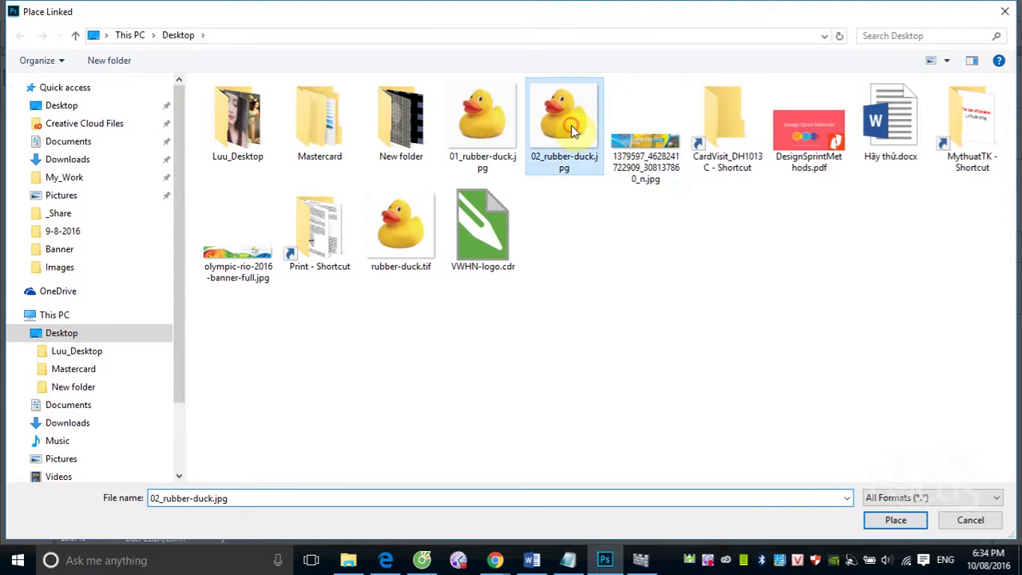
{"action": "left_click", "coordinate": [888, 520]}
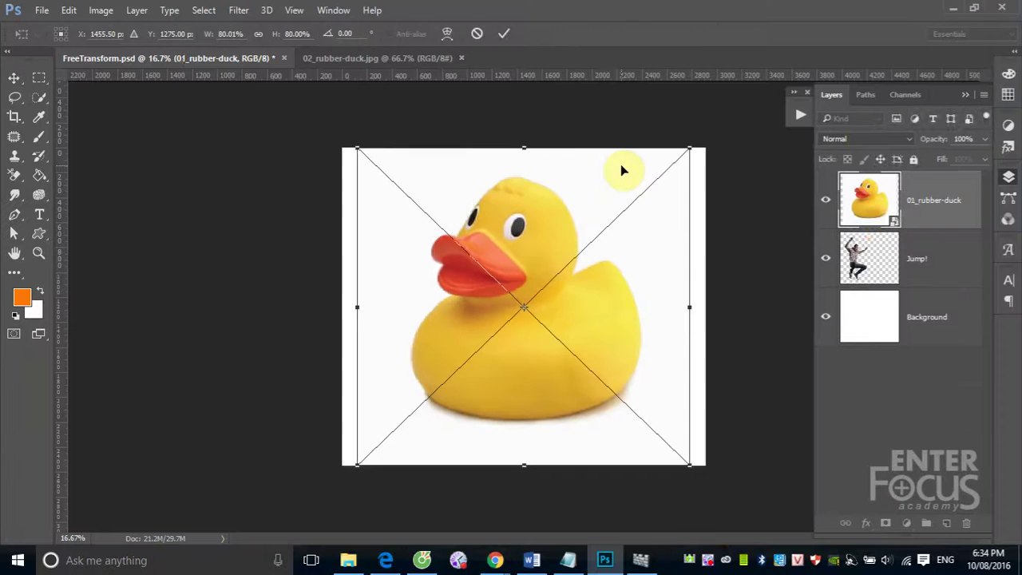
{"action": "key", "text": "Return"}
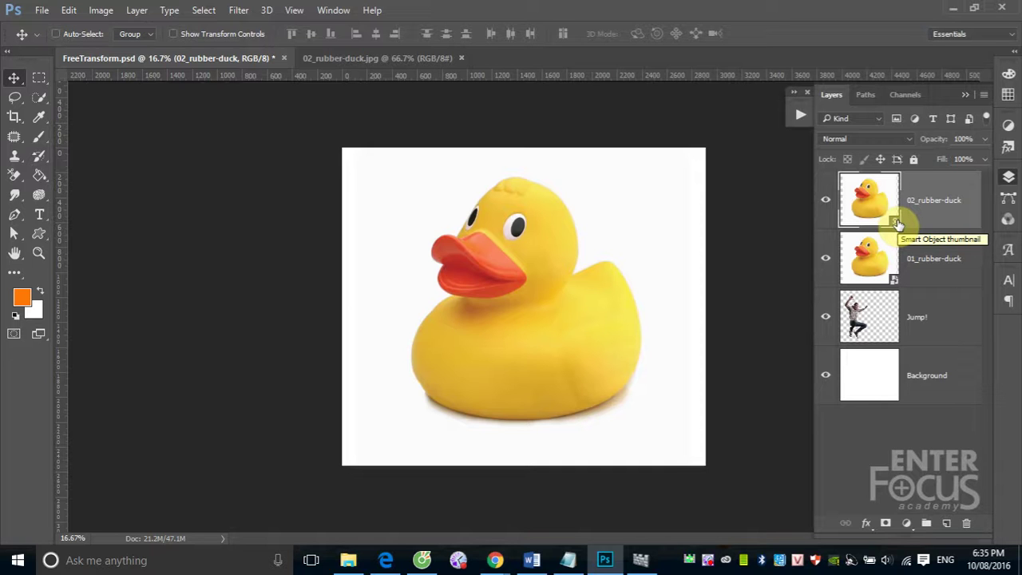
Open 01_rubber-duck.jpg as a new document alongside 02_rubber-duck.jpg
{"action": "left_click", "coordinate": [349, 61]}
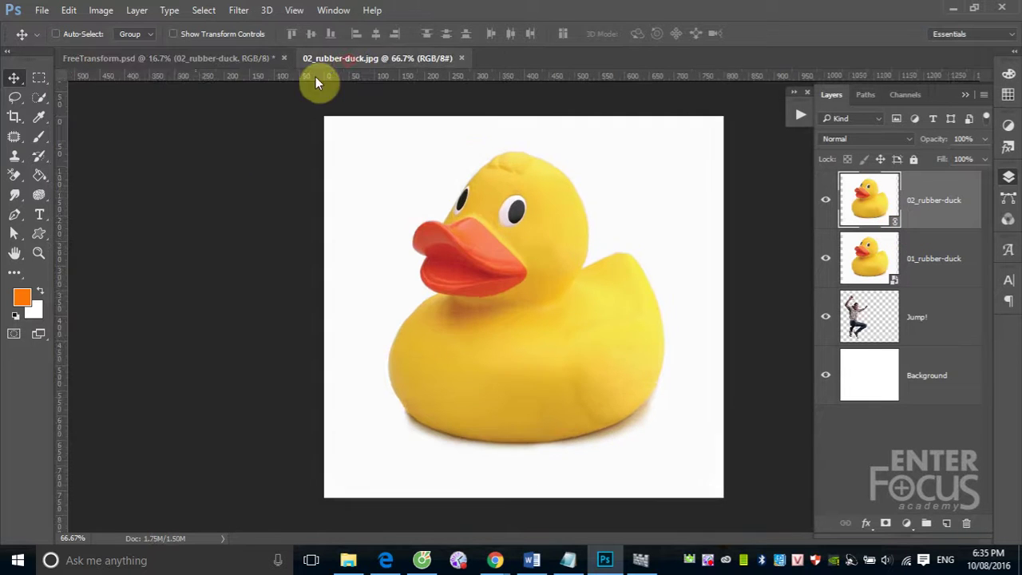
{"action": "left_click", "coordinate": [41, 10]}
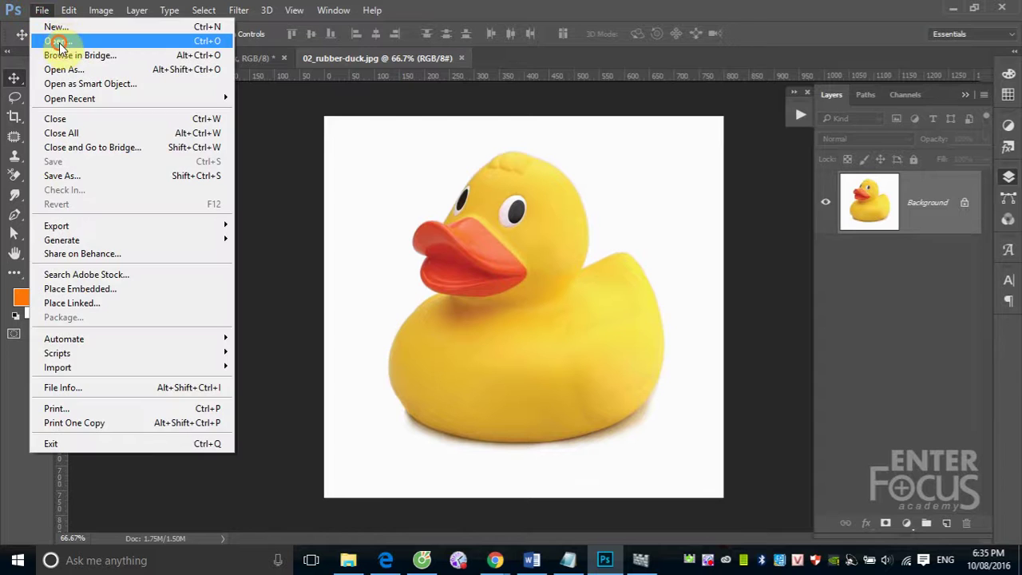
{"action": "left_click", "coordinate": [42, 9]}
{"action": "key", "text": "ctrl+o"}
{"action": "left_click", "coordinate": [479, 124]}
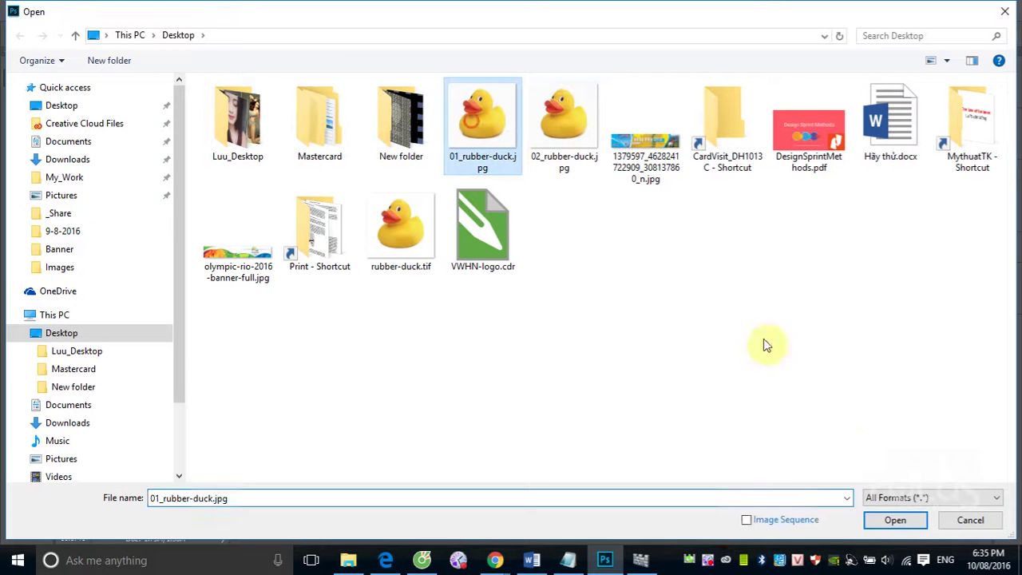
{"action": "left_click", "coordinate": [892, 521]}
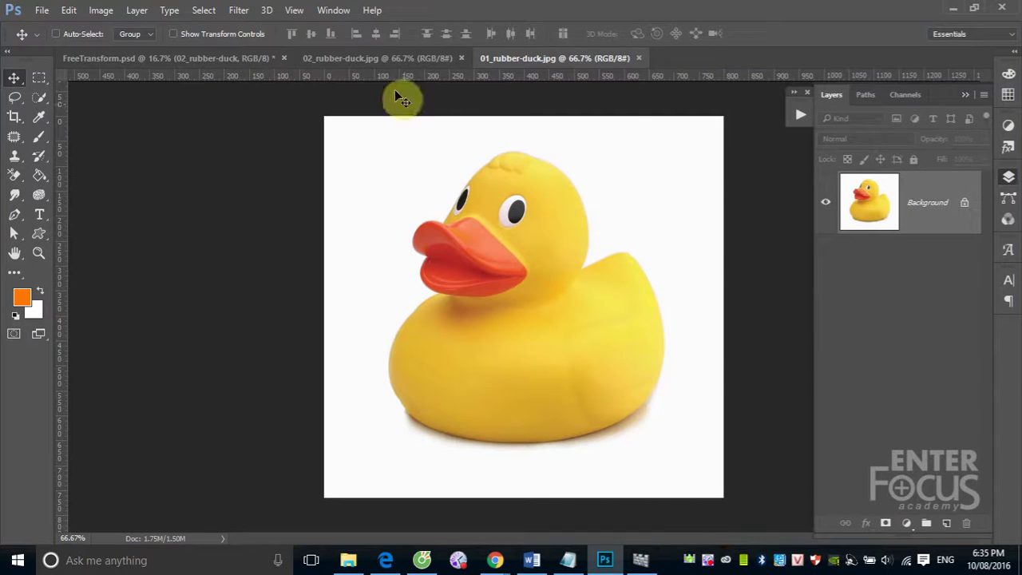
{"action": "left_click", "coordinate": [393, 62]}
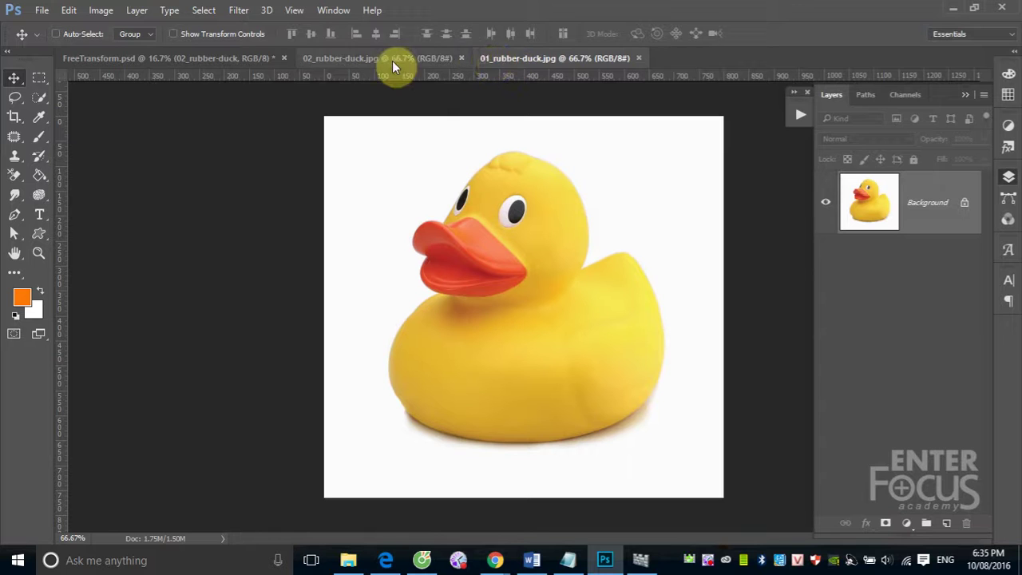
{"action": "left_click", "coordinate": [507, 60]}
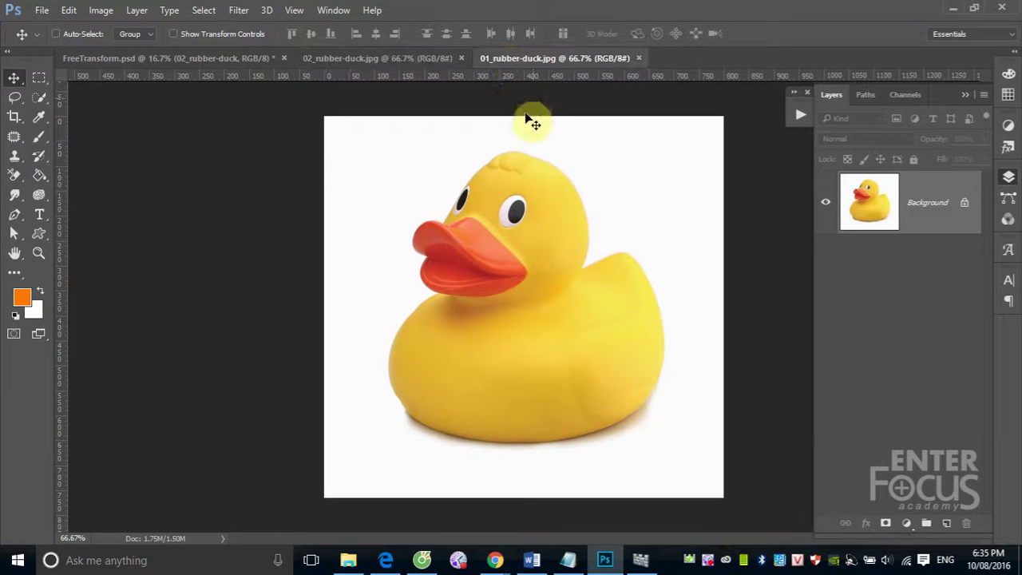
Use the Color Replacement Tool with a magenta foreground to paint part of the beak
{"action": "left_click", "coordinate": [38, 135]}
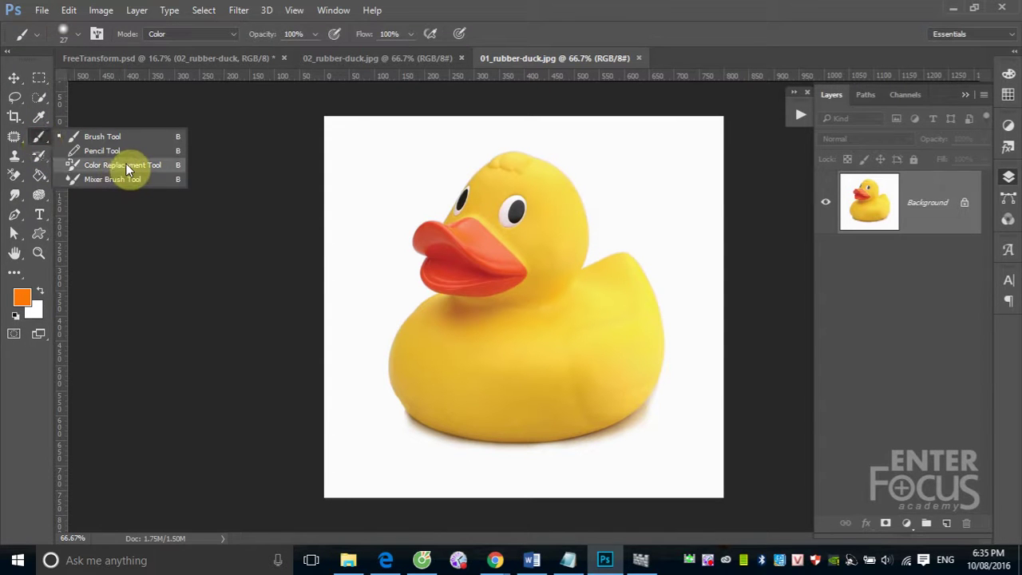
{"action": "left_click", "coordinate": [126, 165]}
{"action": "left_click_drag", "start_coordinate": [399, 222], "coordinate": [443, 230]}
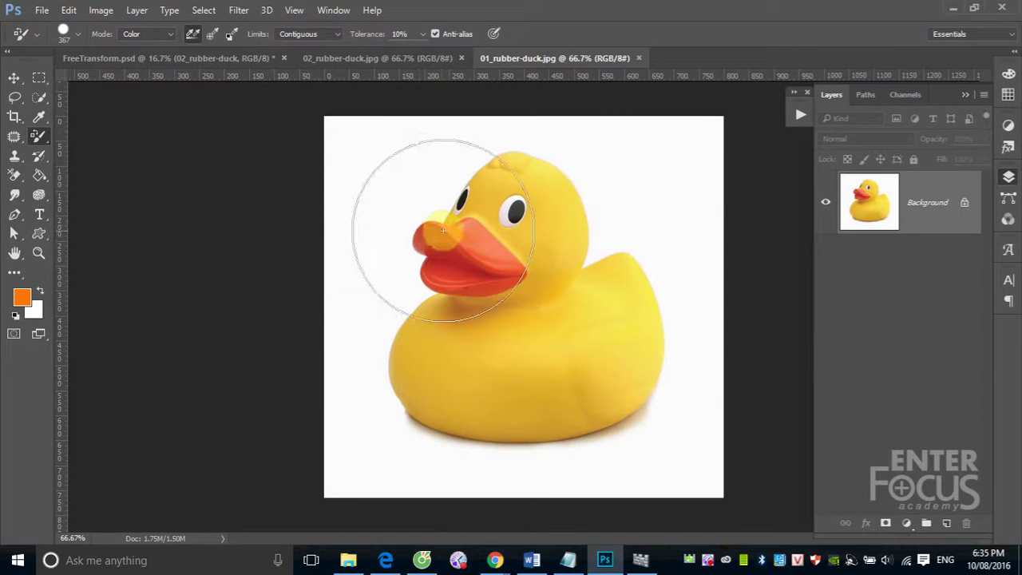
{"action": "key", "text": "i"}
{"action": "left_click", "coordinate": [22, 297]}
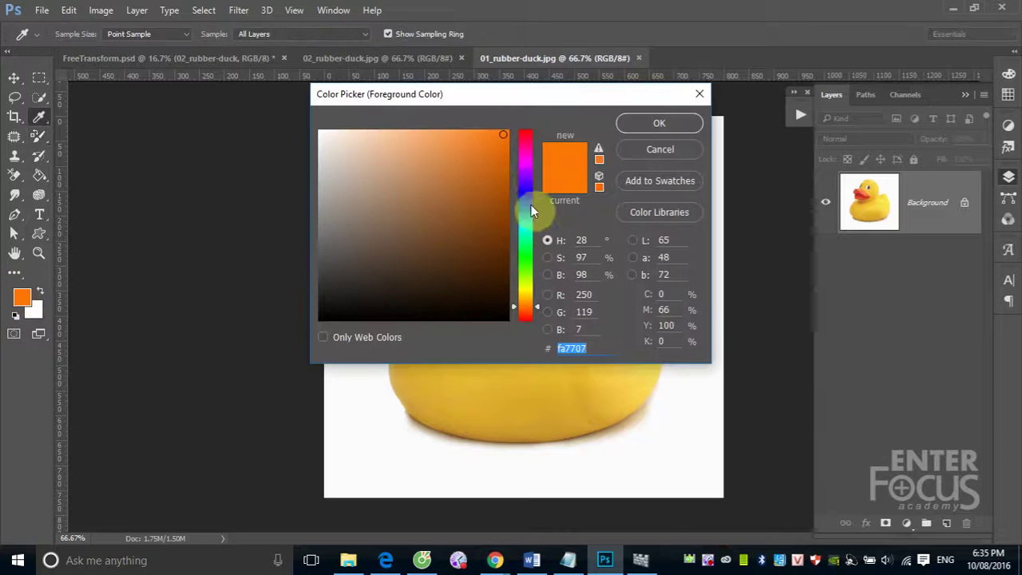
{"action": "left_click", "coordinate": [527, 159]}
{"action": "left_click", "coordinate": [497, 176]}
{"action": "left_click", "coordinate": [653, 125]}
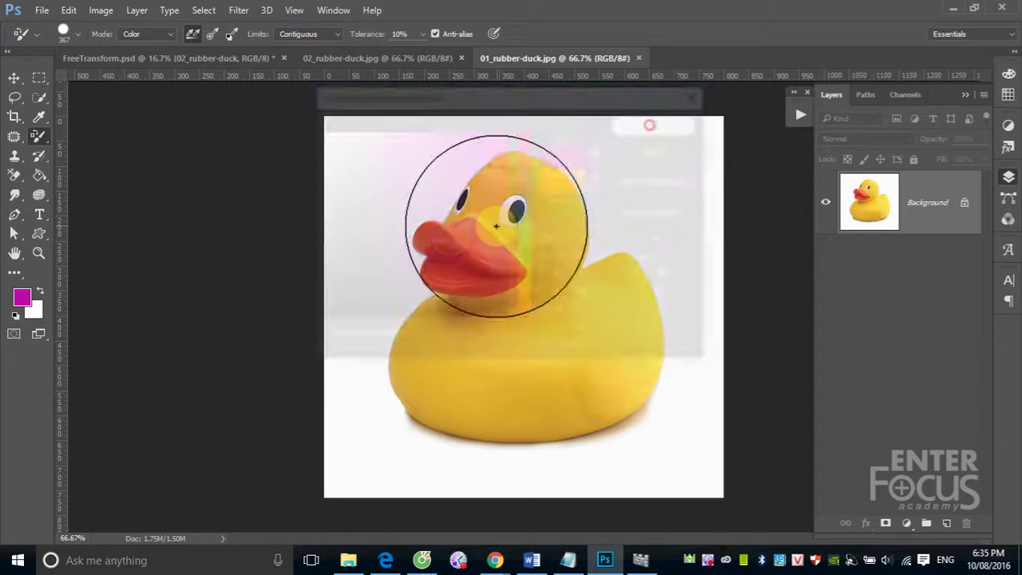
{"action": "mouse_move", "coordinate": [459, 223]}
{"action": "left_mouse_down"}
{"action": "mouse_move", "coordinate": [484, 244]}
{"action": "mouse_move", "coordinate": [434, 240]}
{"action": "left_mouse_up"}
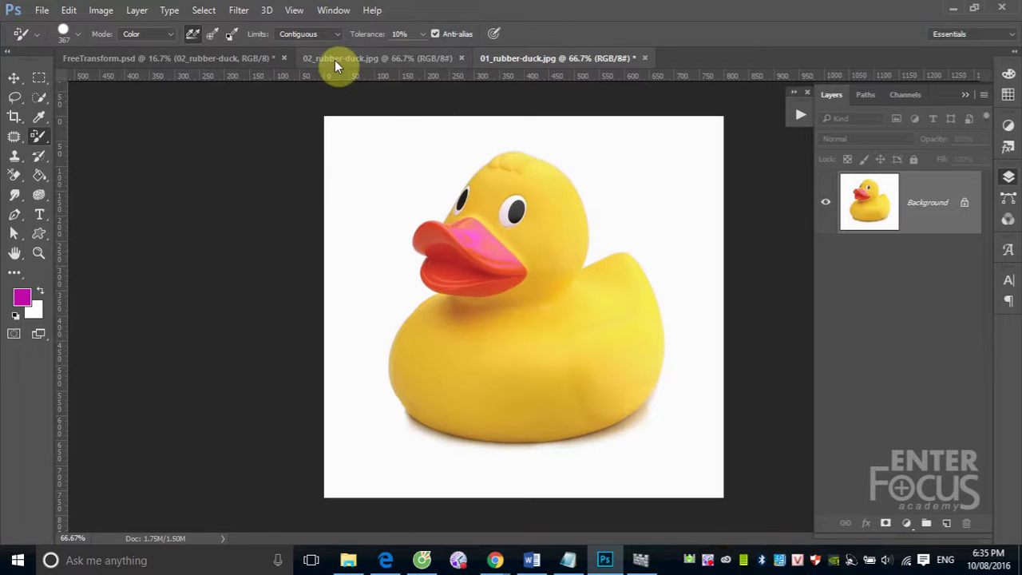
Raise tolerance to 30%, recolour the whole beak magenta, and close the document
{"action": "left_click", "coordinate": [423, 33]}
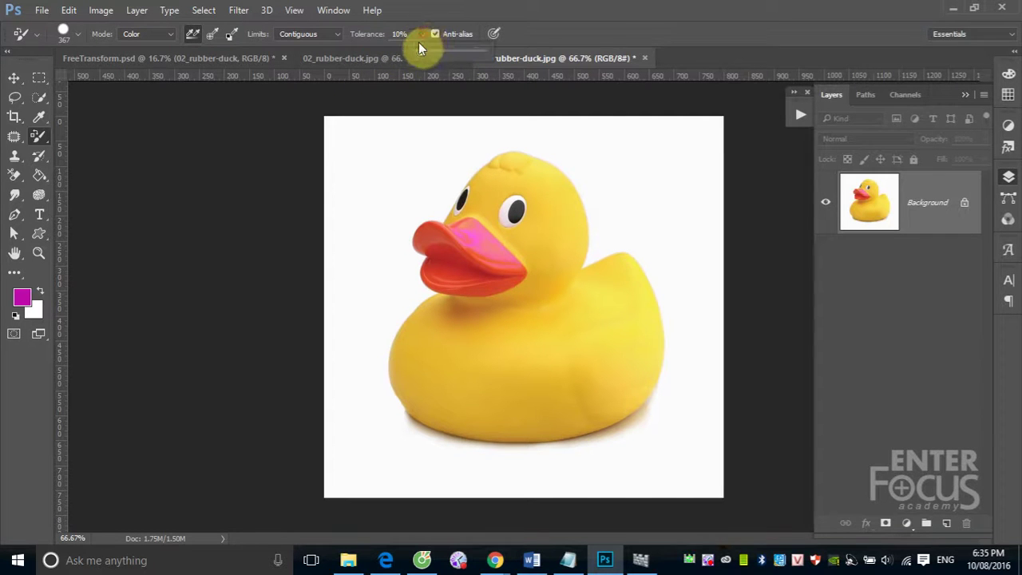
{"action": "left_click_drag", "start_coordinate": [430, 53], "coordinate": [436, 54]}
{"action": "mouse_move", "coordinate": [433, 223]}
{"action": "left_mouse_down"}
{"action": "mouse_move", "coordinate": [458, 238]}
{"action": "mouse_move", "coordinate": [559, 239]}
{"action": "left_mouse_up"}
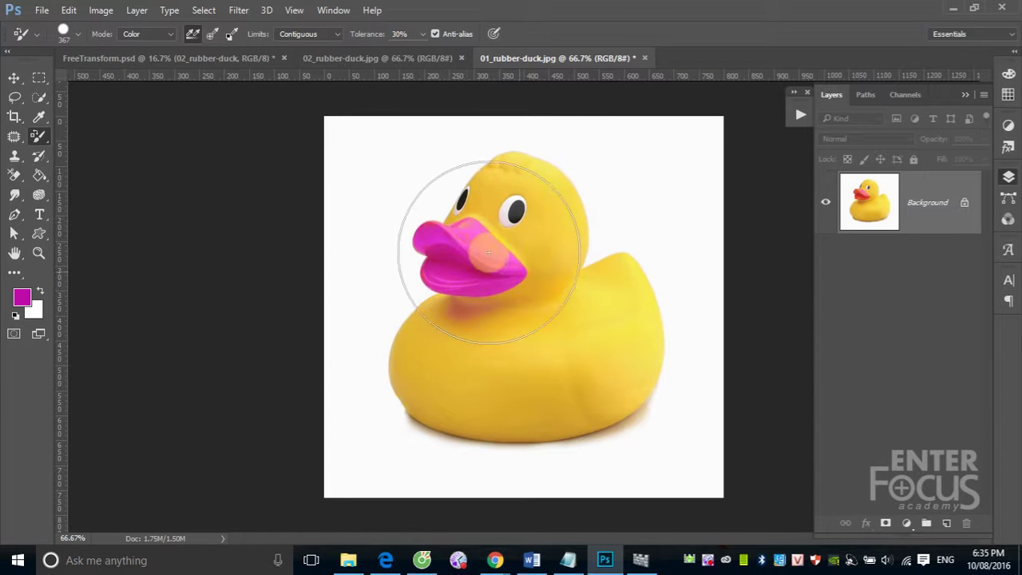
{"action": "mouse_move", "coordinate": [457, 234]}
{"action": "left_mouse_down"}
{"action": "mouse_move", "coordinate": [411, 216]}
{"action": "mouse_move", "coordinate": [407, 262]}
{"action": "mouse_move", "coordinate": [442, 275]}
{"action": "left_mouse_up"}
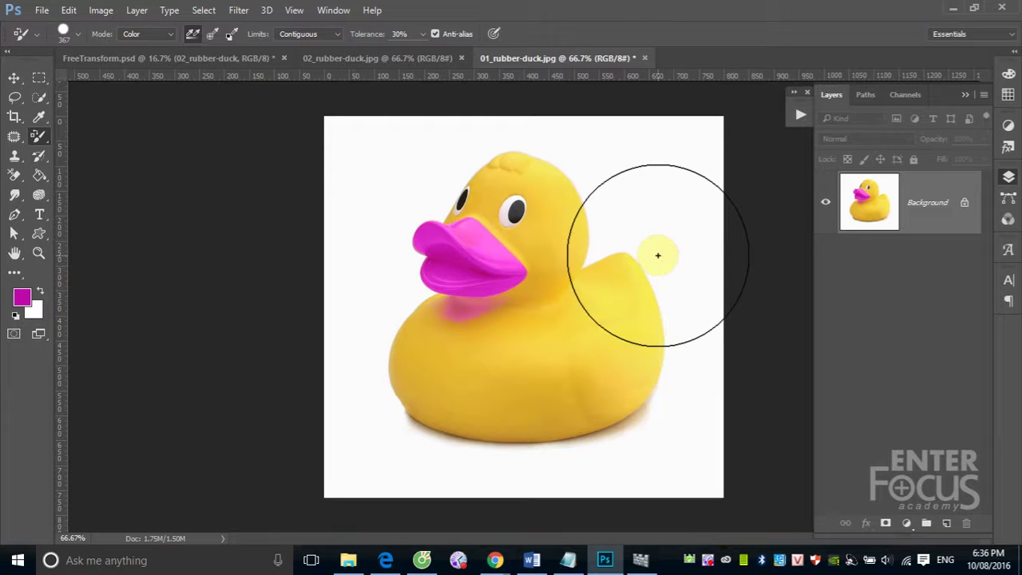
{"action": "left_click", "coordinate": [645, 58]}
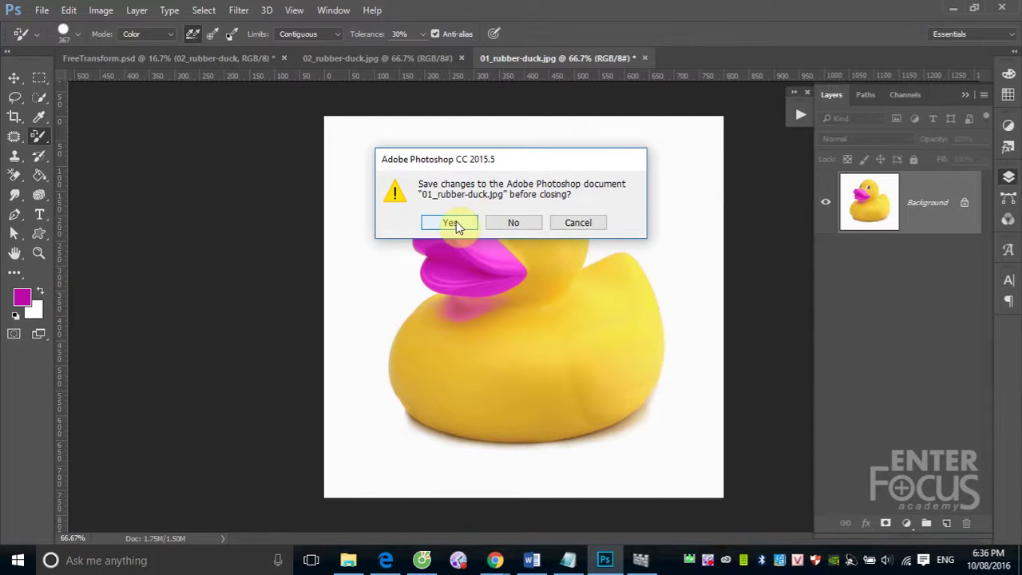
Save 01_rubber-duck.jpg, then recolour the 02_rubber-duck.jpg beak magenta and save it on closing
{"action": "left_click", "coordinate": [450, 223]}
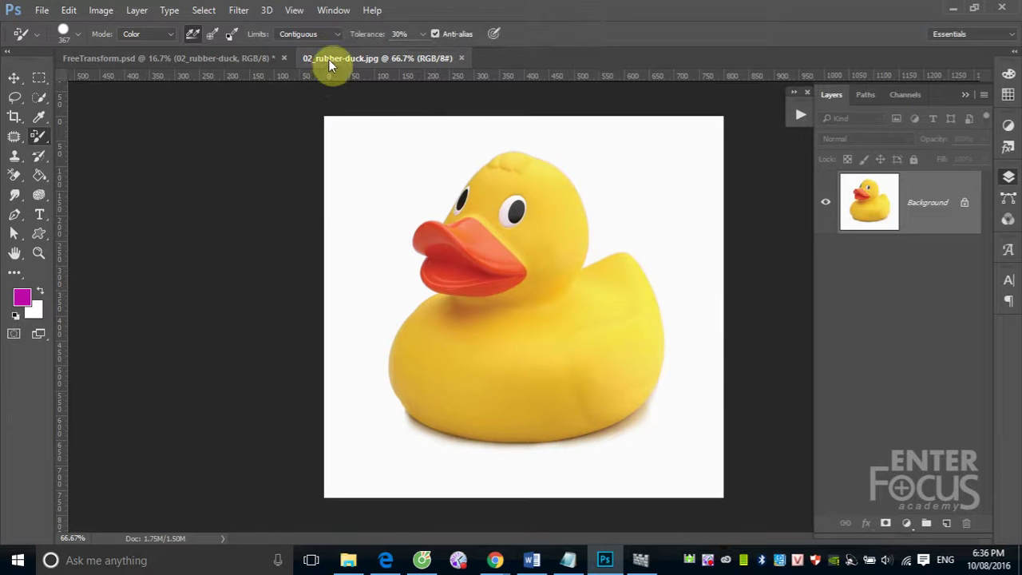
{"action": "mouse_move", "coordinate": [464, 234]}
{"action": "left_mouse_down"}
{"action": "mouse_move", "coordinate": [439, 242]}
{"action": "mouse_move", "coordinate": [459, 258]}
{"action": "mouse_move", "coordinate": [443, 249]}
{"action": "left_mouse_up"}
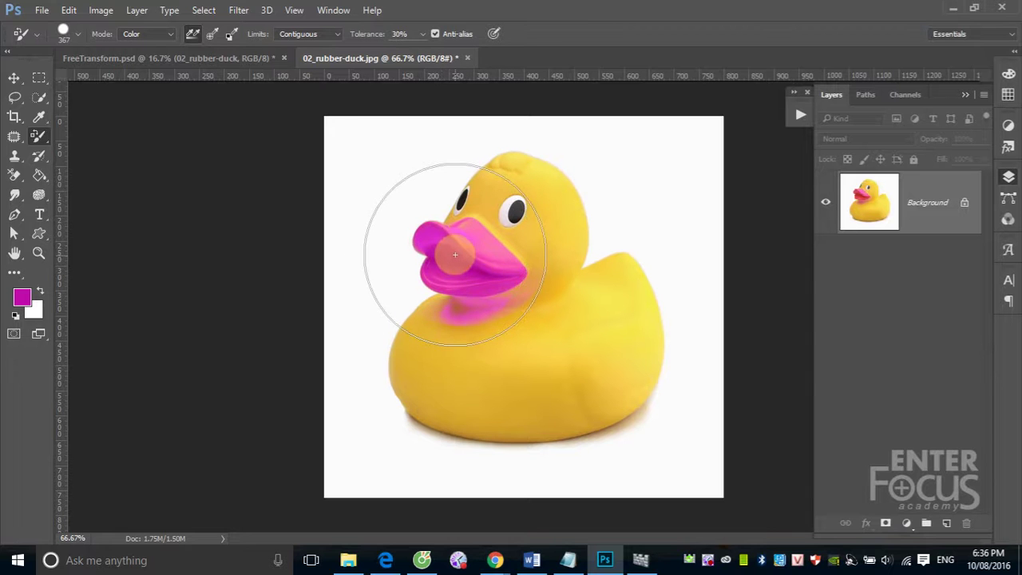
{"action": "left_click", "coordinate": [468, 58]}
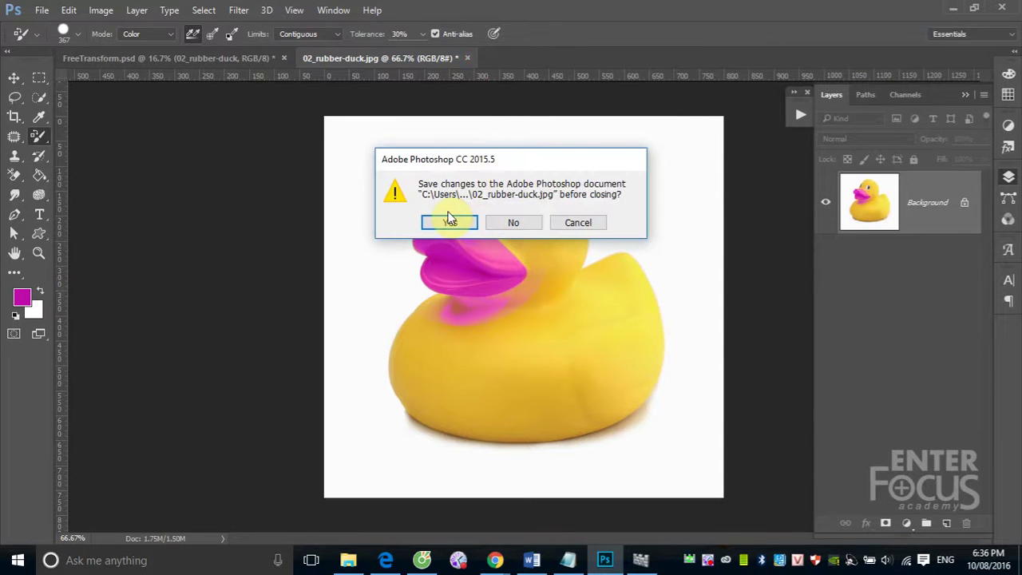
{"action": "left_click", "coordinate": [448, 225]}
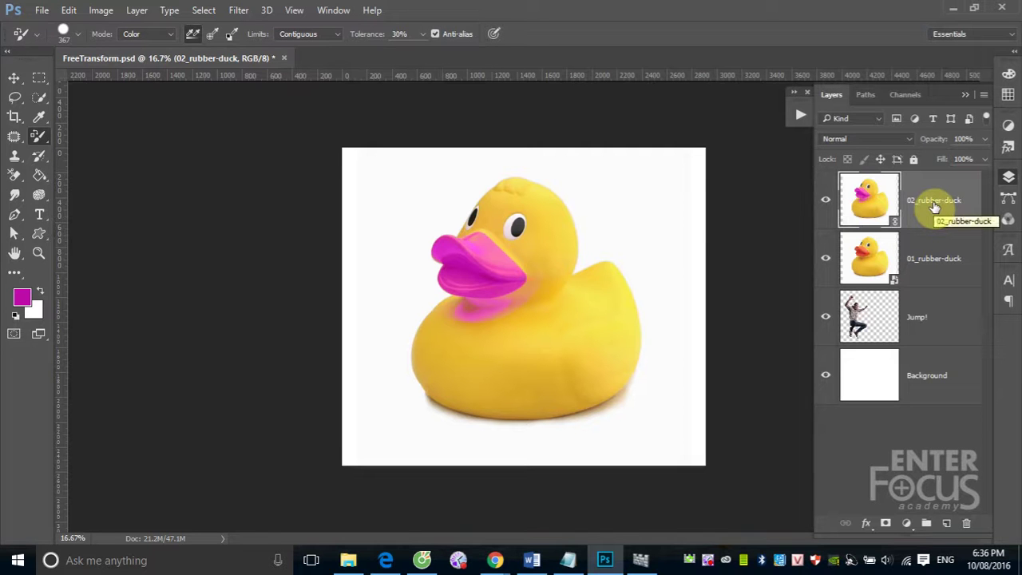
Move the pink-beaked duck to the right and the orange-beaked 01_rubber-duck to the left
{"action": "left_click", "coordinate": [14, 78]}
{"action": "left_click_drag", "start_coordinate": [473, 265], "coordinate": [572, 285]}
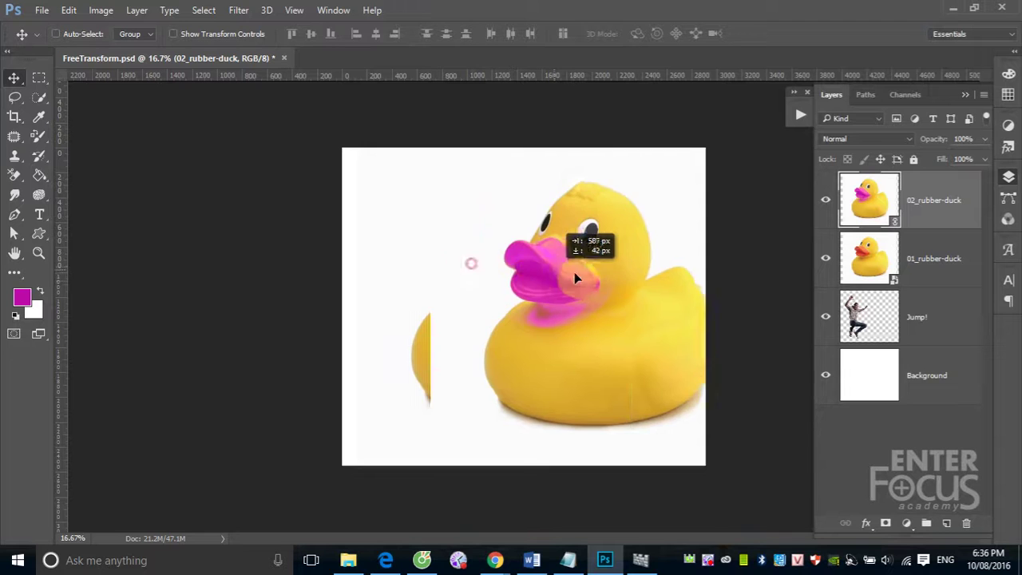
{"action": "right_click", "coordinate": [479, 273]}
{"action": "left_click", "coordinate": [497, 275]}
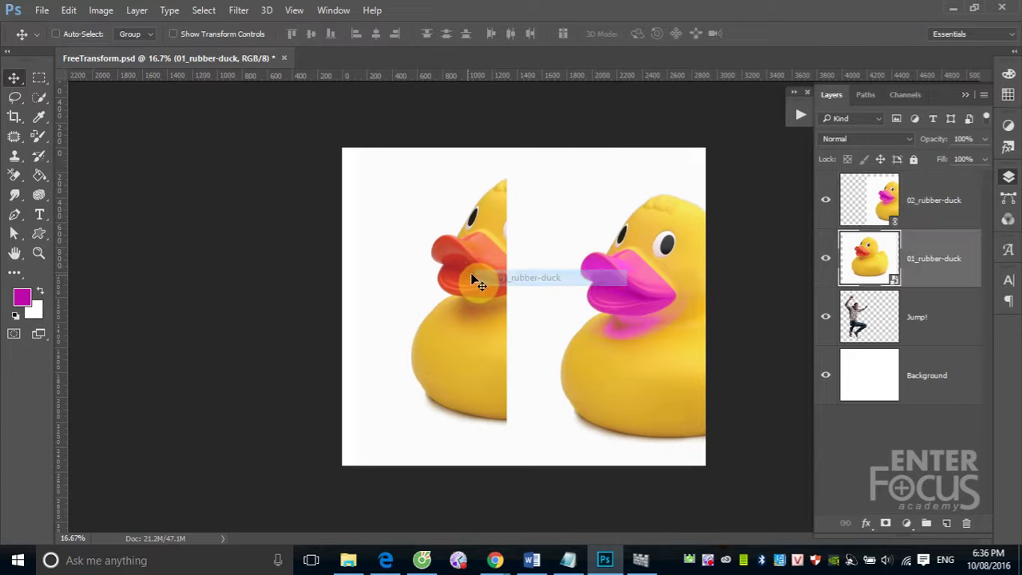
{"action": "mouse_move", "coordinate": [468, 274]}
{"action": "left_mouse_down"}
{"action": "mouse_move", "coordinate": [407, 267]}
{"action": "mouse_move", "coordinate": [400, 285]}
{"action": "left_mouse_up"}
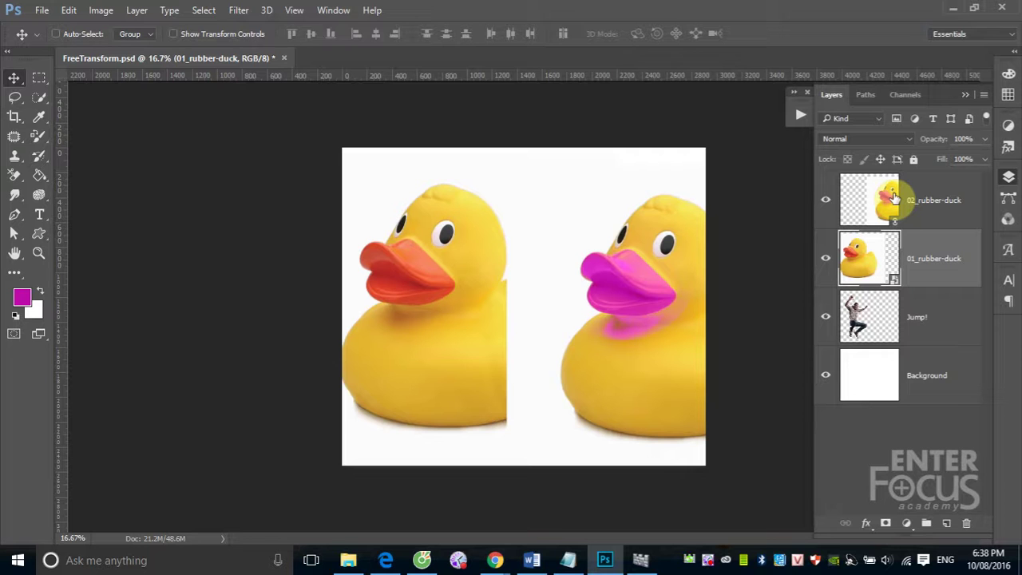
Hide the 02_rubber-duck and 01_rubber-duck layers and select the Jump! layer
{"action": "left_click", "coordinate": [826, 200]}
{"action": "left_click", "coordinate": [826, 260]}
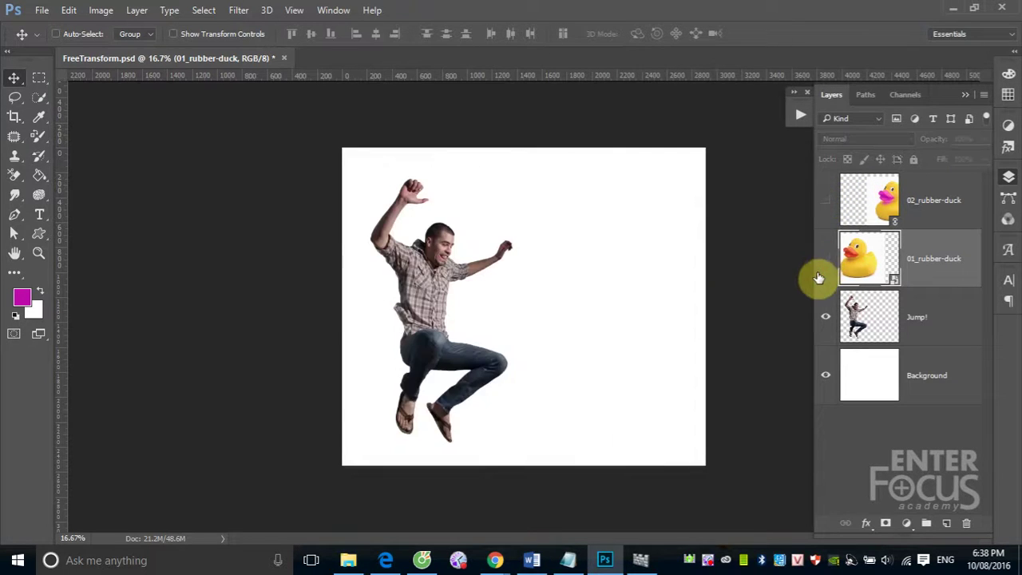
{"action": "left_click", "coordinate": [938, 317]}
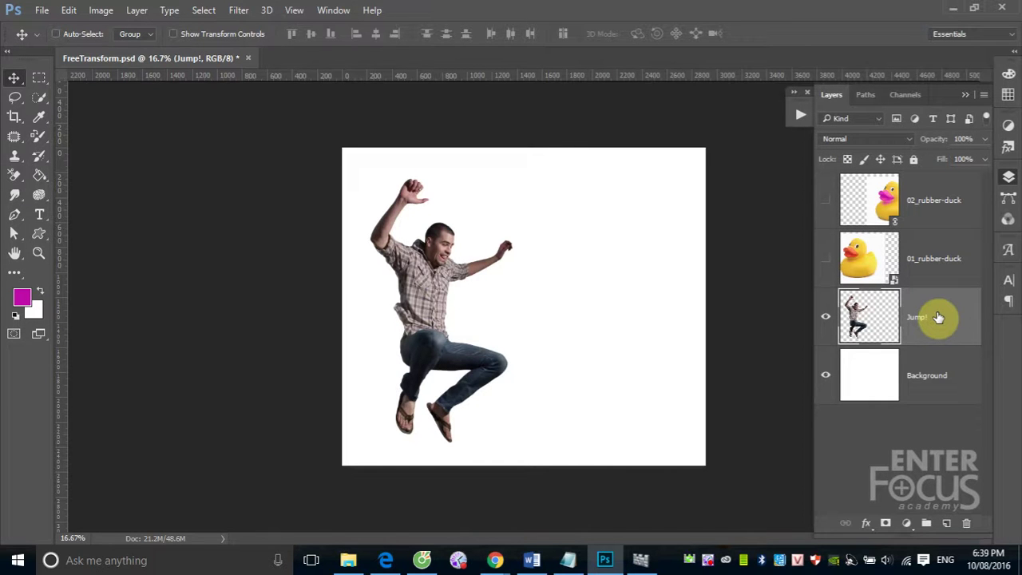
{"action": "left_click", "coordinate": [42, 11]}
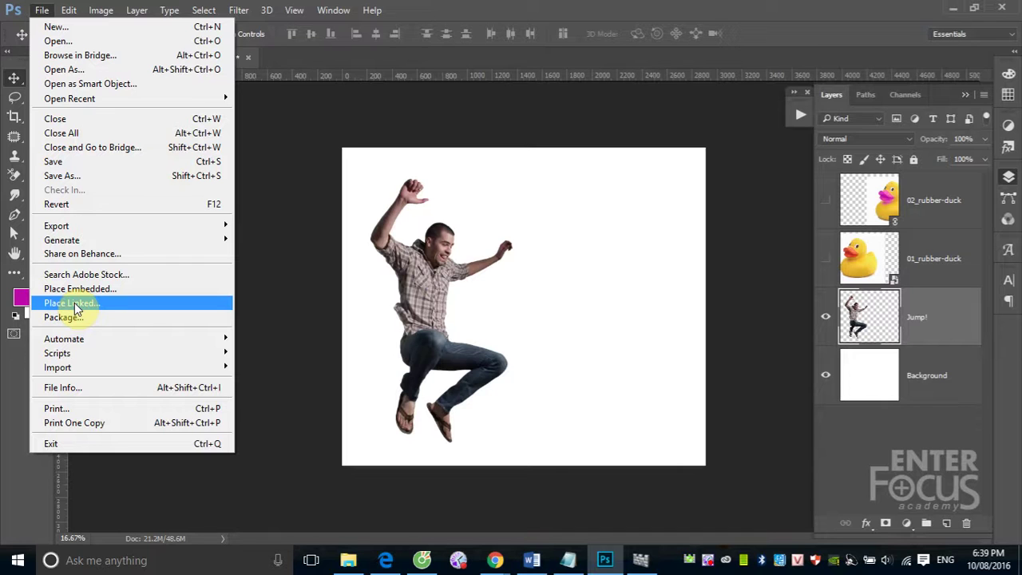
{"action": "left_click", "coordinate": [954, 303]}
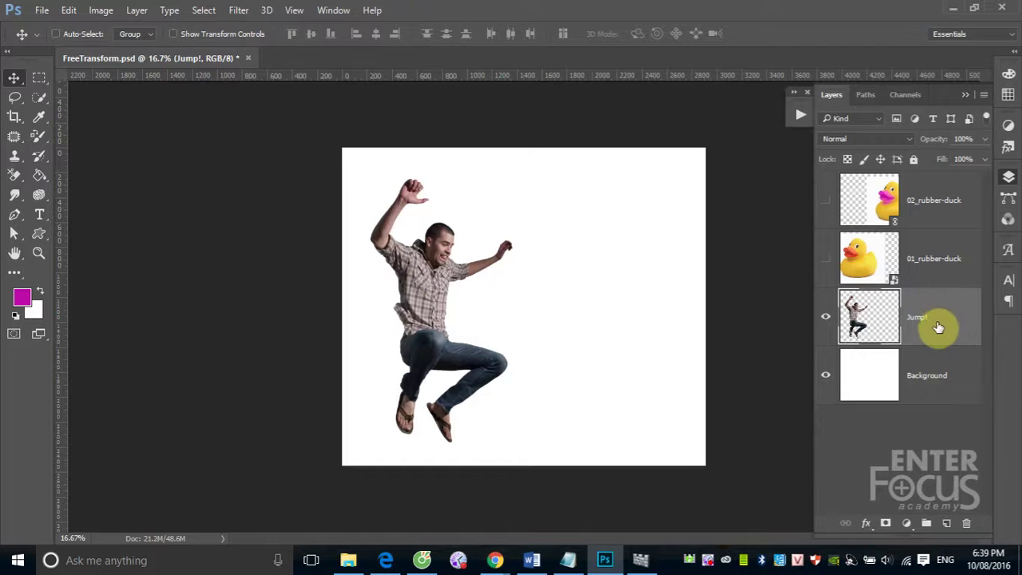
Convert the Jump! layer to a smart object from its layer context menu
{"action": "right_click", "coordinate": [944, 317]}
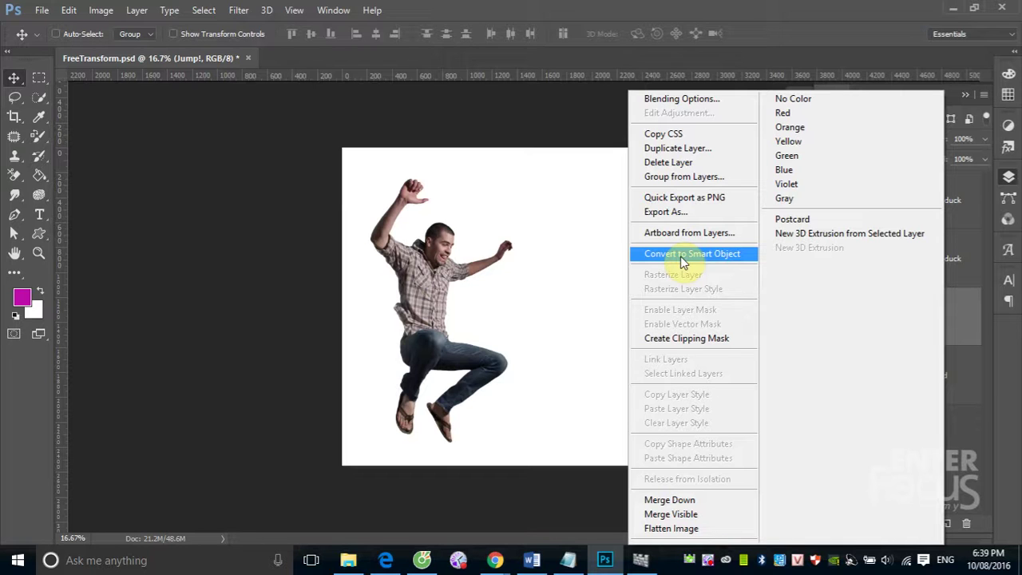
{"action": "left_click", "coordinate": [683, 256]}
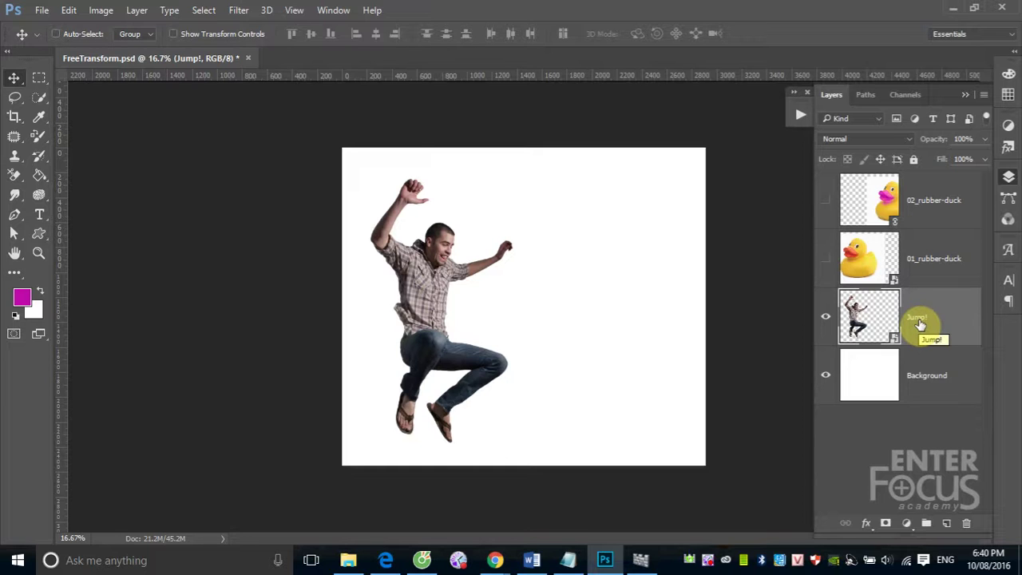
Duplicate the Jump! layer and rasterize the resulting Jump! copy layer
{"action": "right_click", "coordinate": [943, 326]}
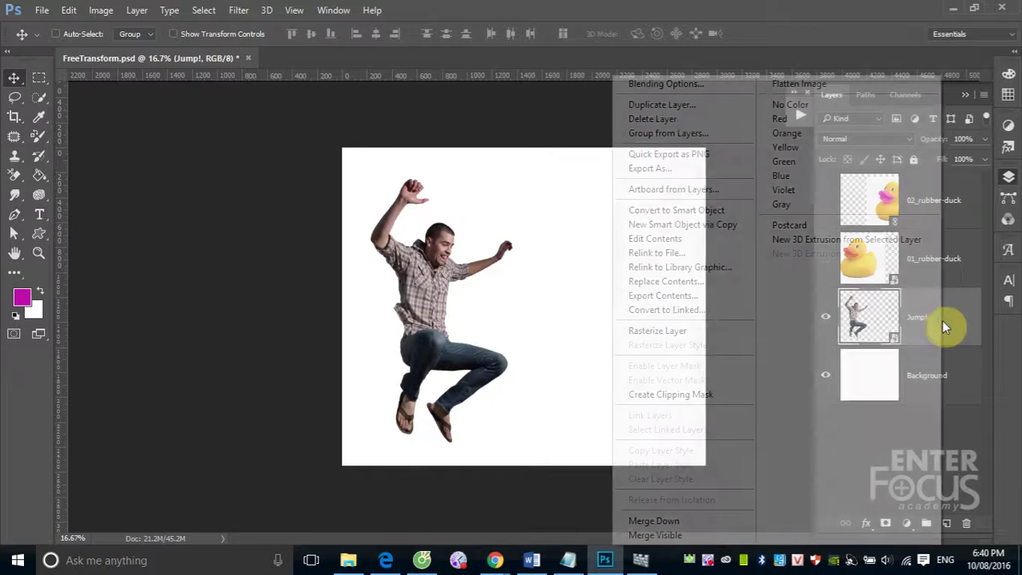
{"action": "left_click", "coordinate": [676, 112]}
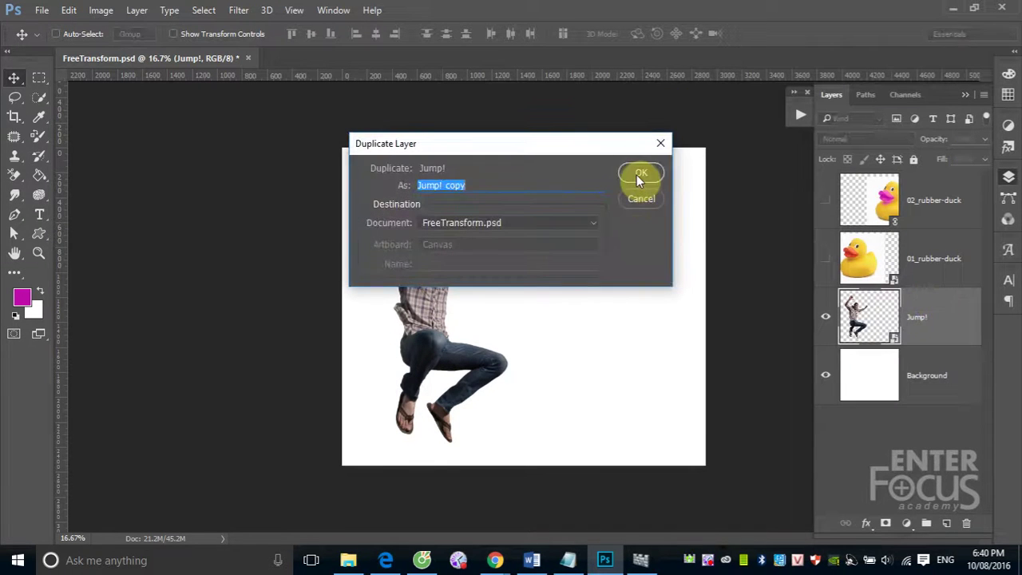
{"action": "left_click", "coordinate": [636, 175]}
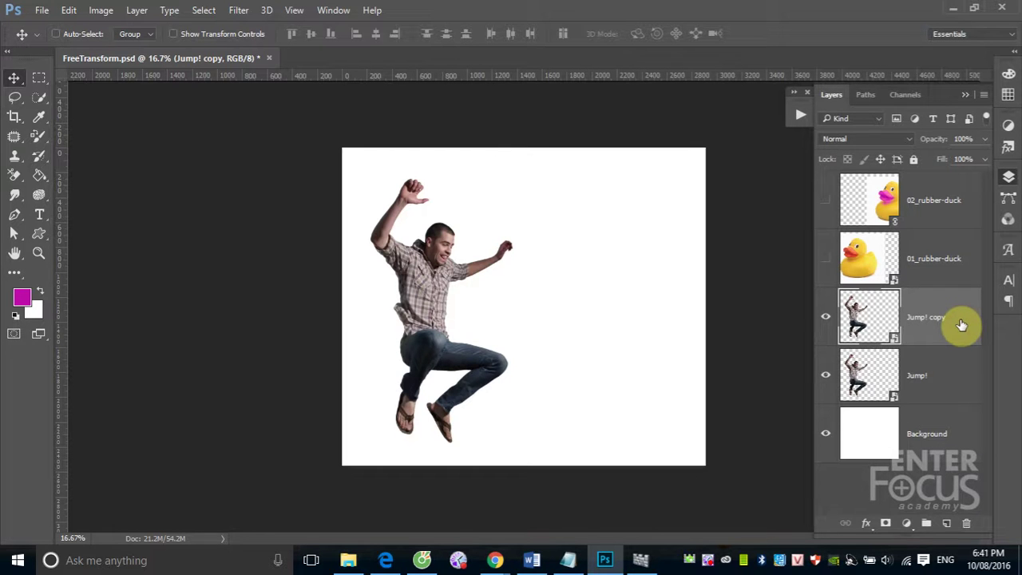
{"action": "right_click", "coordinate": [962, 324]}
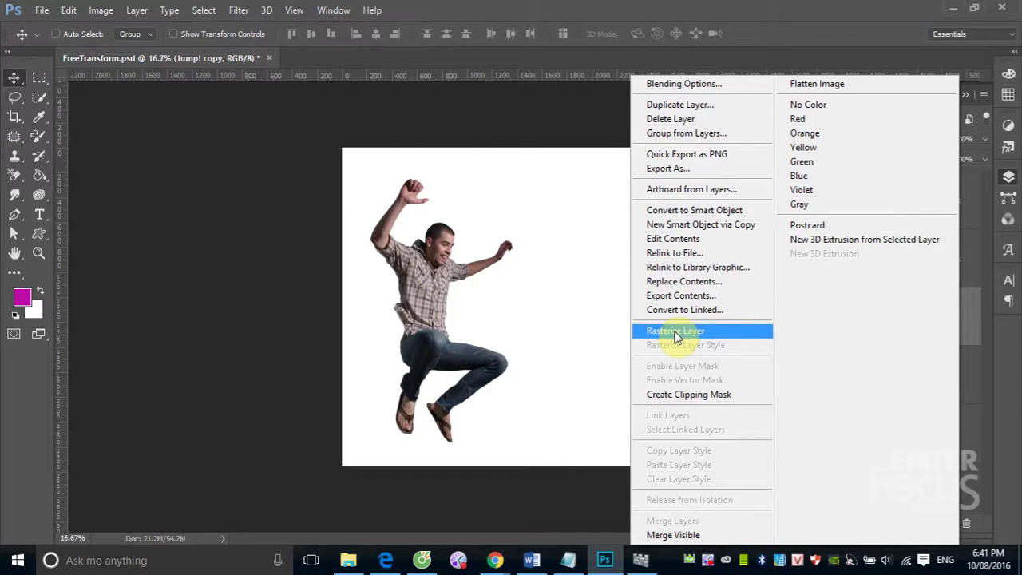
{"action": "left_click", "coordinate": [676, 336]}
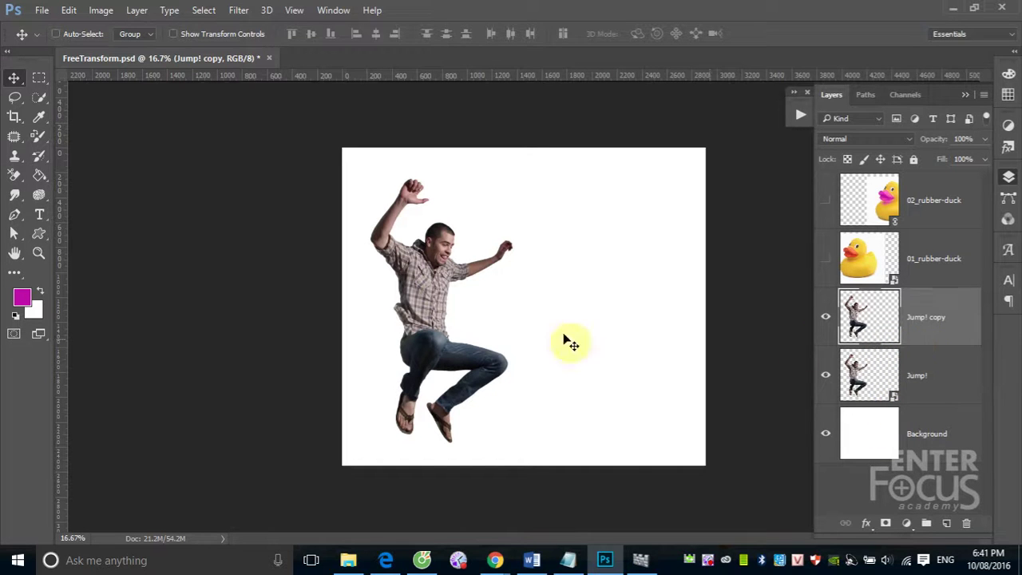
Drag the Jump! copy figure to the right and add the Jump! layer to the selection
{"action": "left_click", "coordinate": [464, 313]}
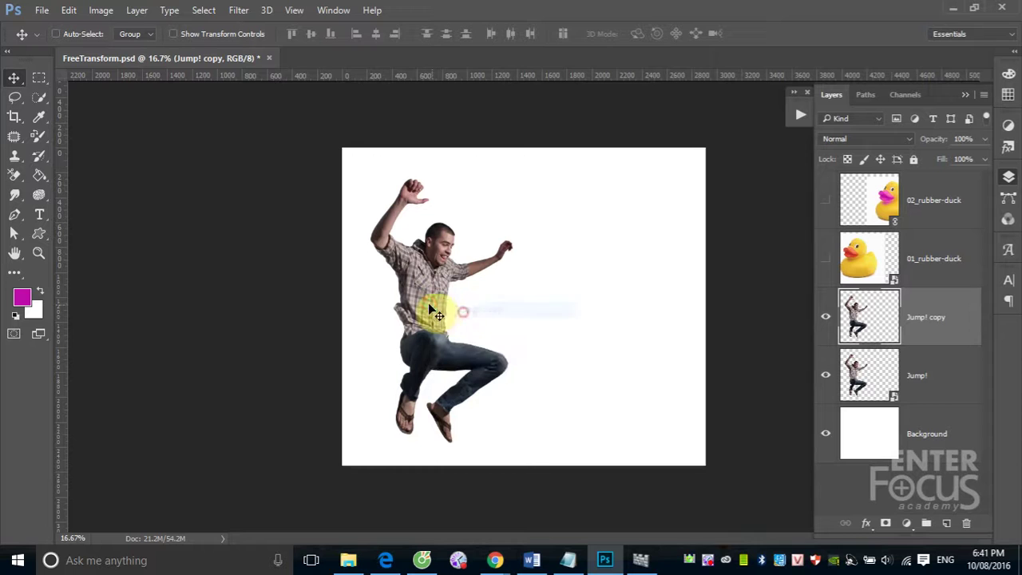
{"action": "left_click_drag", "start_coordinate": [428, 303], "coordinate": [582, 304]}
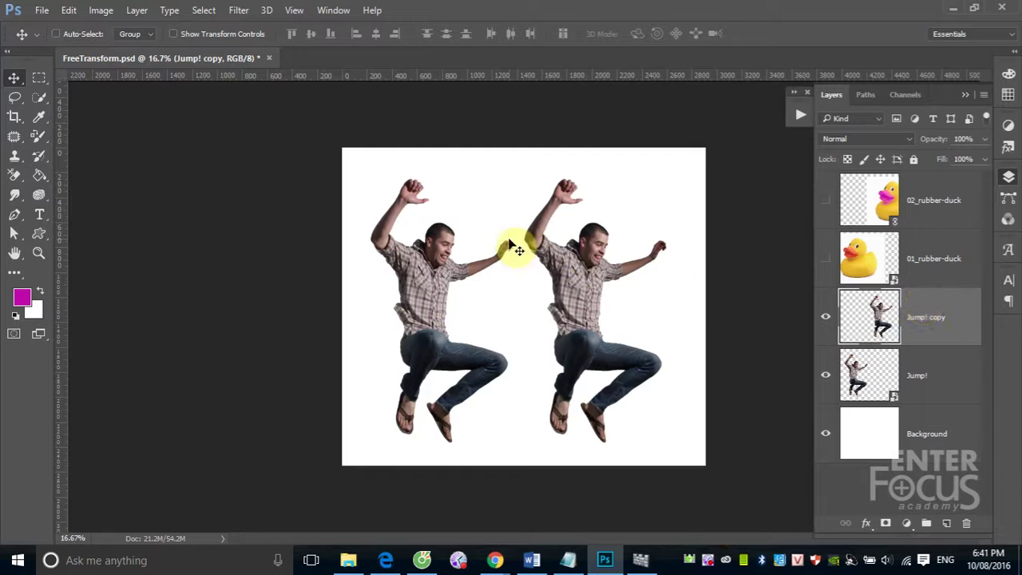
{"action": "left_click", "coordinate": [939, 390], "text": "shift"}
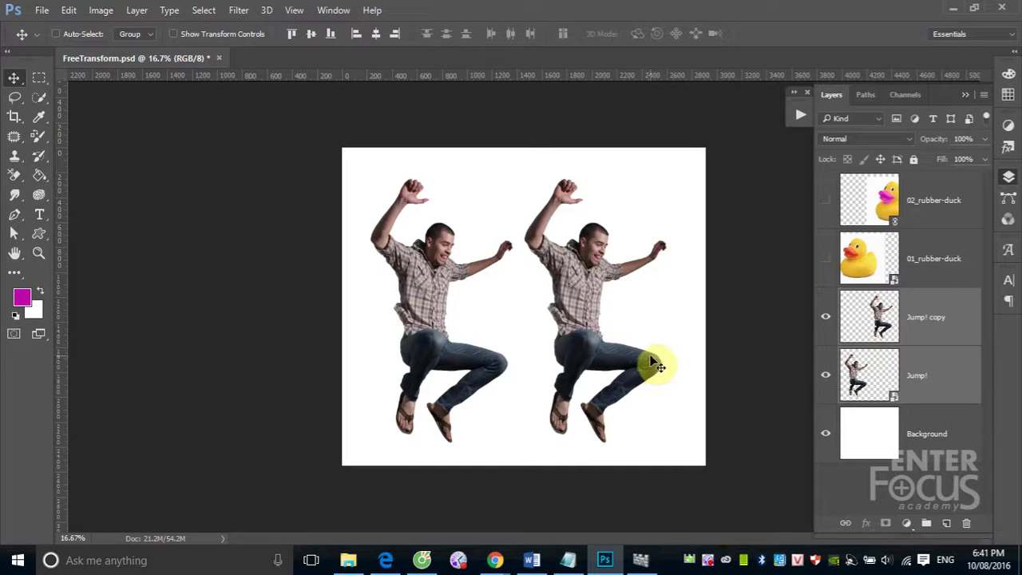
Shrink both figures down to a few pixels with Free Transform and commit
{"action": "key", "text": "ctrl+t"}
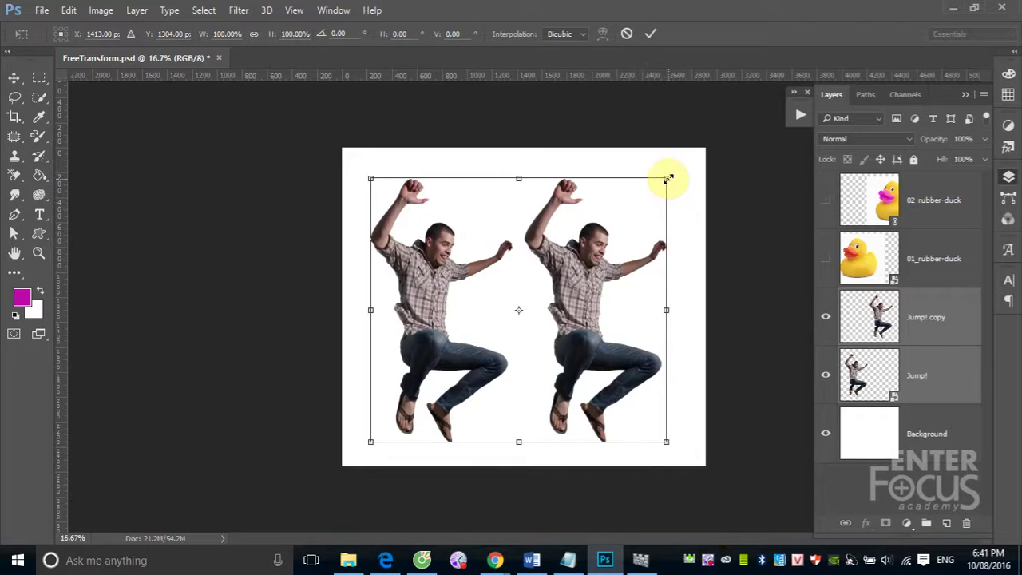
{"action": "left_click_drag", "start_coordinate": [666, 178], "coordinate": [573, 298]}
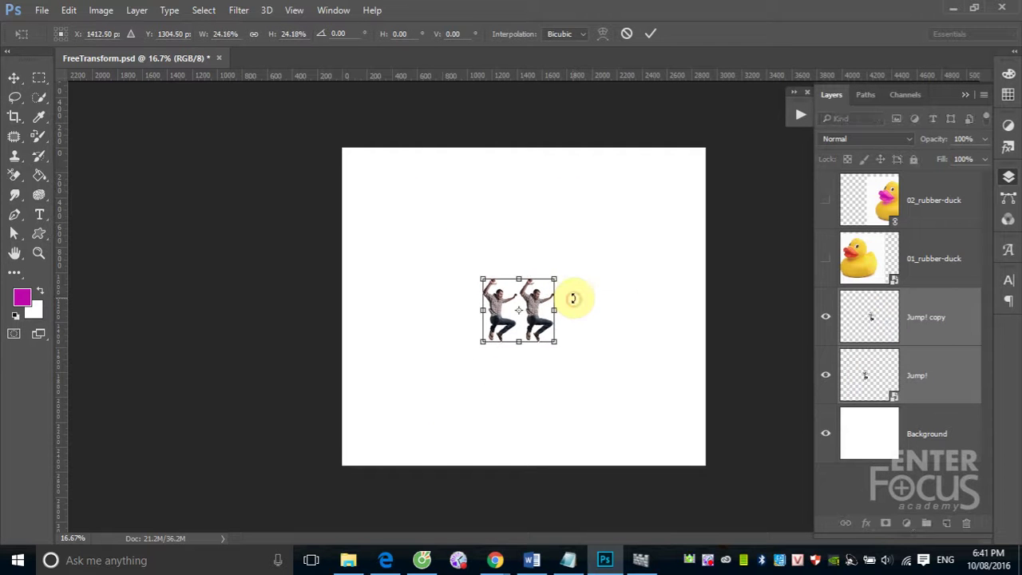
{"action": "left_click_drag", "start_coordinate": [554, 341], "coordinate": [599, 358]}
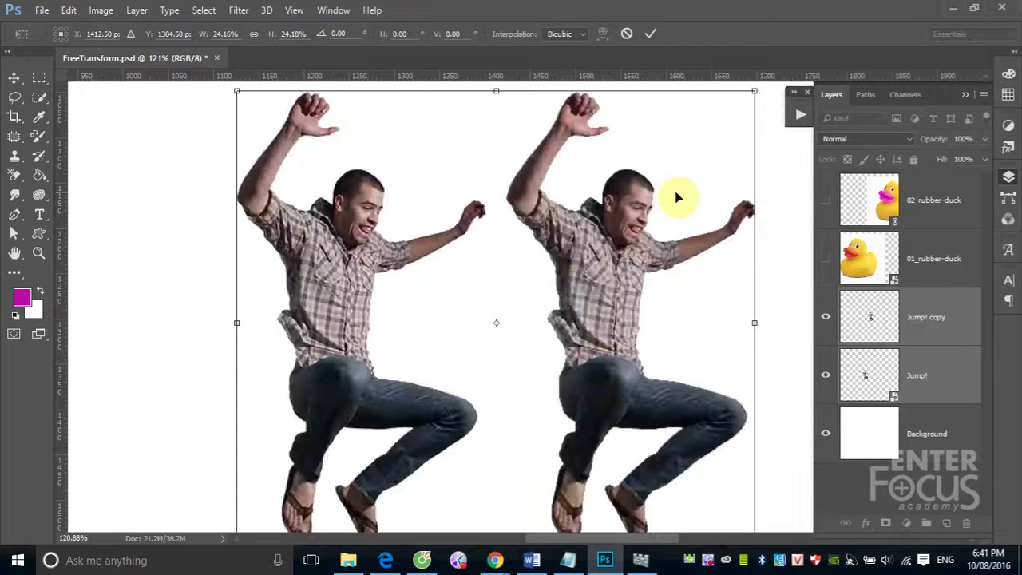
{"action": "left_click_drag", "start_coordinate": [752, 89], "coordinate": [540, 323]}
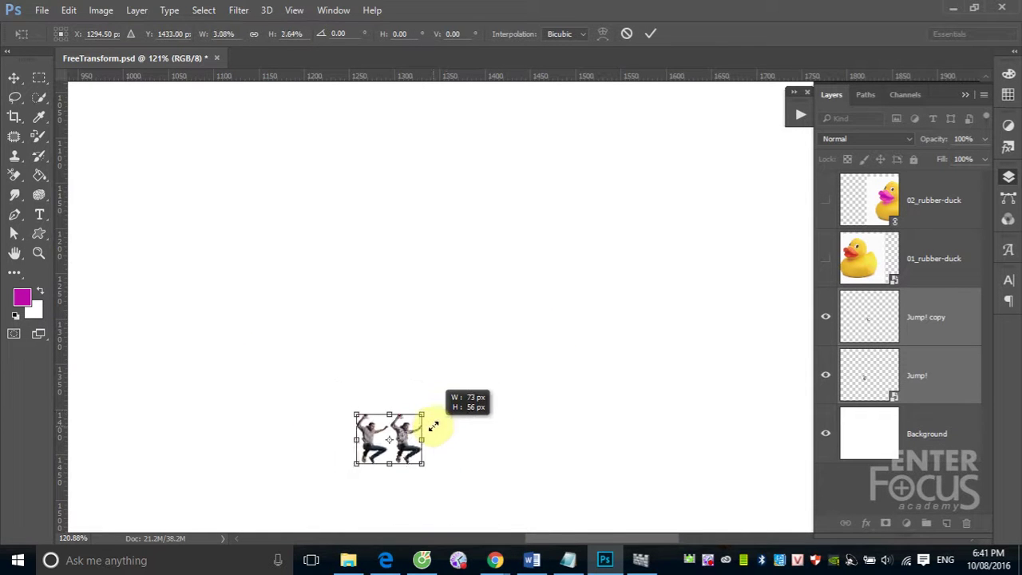
{"action": "mouse_move", "coordinate": [540, 323]}
{"action": "left_mouse_down"}
{"action": "mouse_move", "coordinate": [433, 425]}
{"action": "mouse_move", "coordinate": [416, 421]}
{"action": "mouse_move", "coordinate": [392, 436]}
{"action": "mouse_move", "coordinate": [415, 456]}
{"action": "left_mouse_up"}
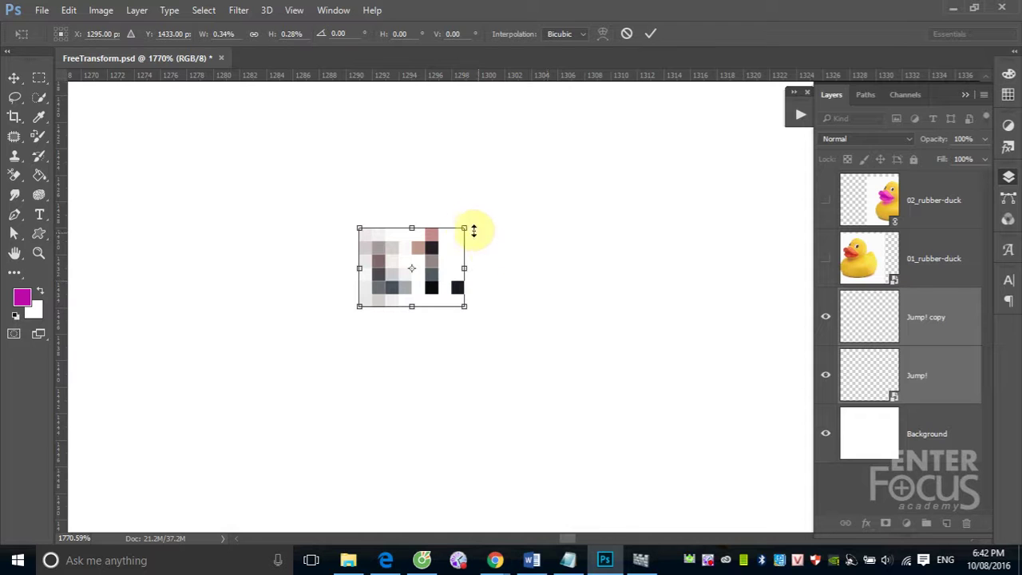
{"action": "left_click_drag", "start_coordinate": [464, 228], "coordinate": [432, 265]}
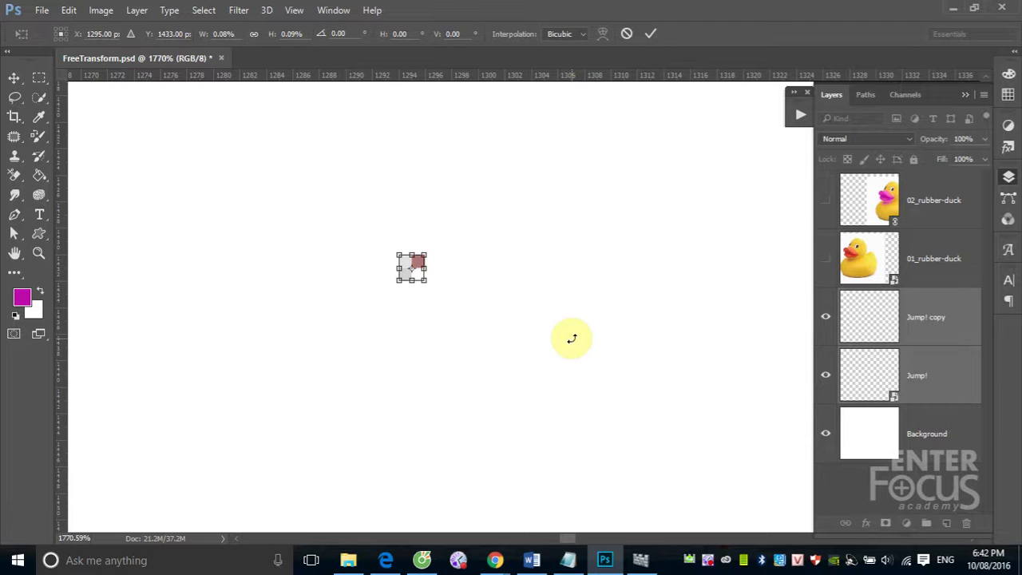
{"action": "key", "text": "Return"}
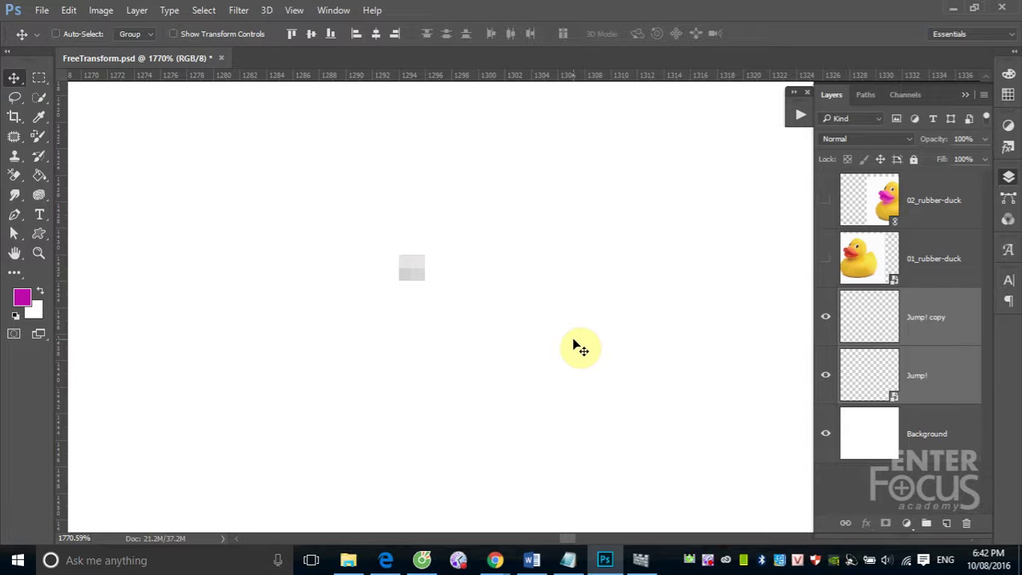
Scale the tiny jumping man back up to fill much of the canvas, zooming out
{"action": "key", "text": "ctrl+t"}
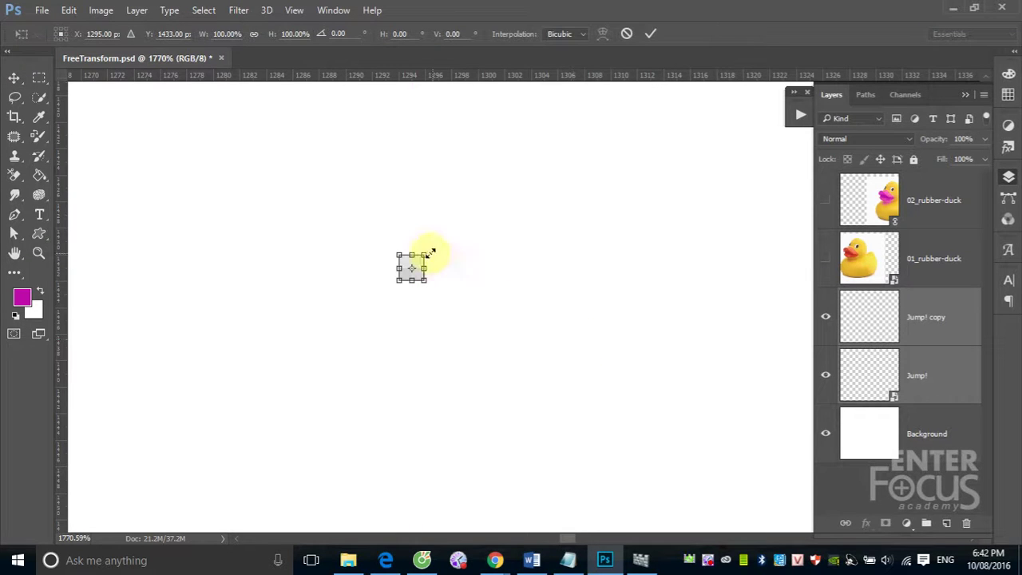
{"action": "left_click_drag", "start_coordinate": [429, 254], "coordinate": [618, 173]}
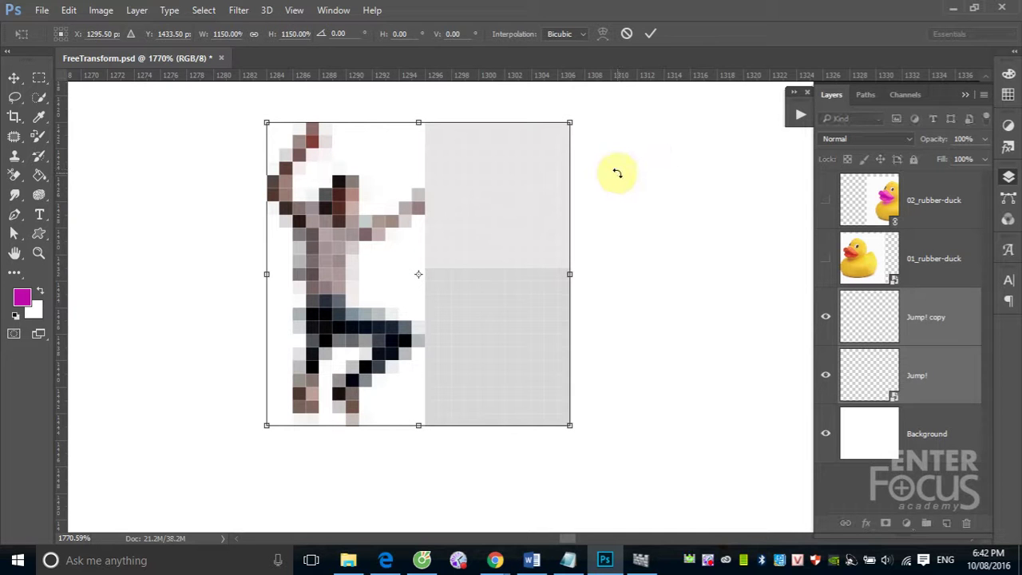
{"action": "key", "text": "ctrl+minus"}
{"action": "key", "text": "ctrl+minus"}
{"action": "key", "text": "ctrl+minus"}
{"action": "key", "text": "ctrl+minus"}
{"action": "key", "text": "ctrl+minus"}
{"action": "key", "text": "ctrl+minus"}
{"action": "key", "text": "ctrl+minus"}
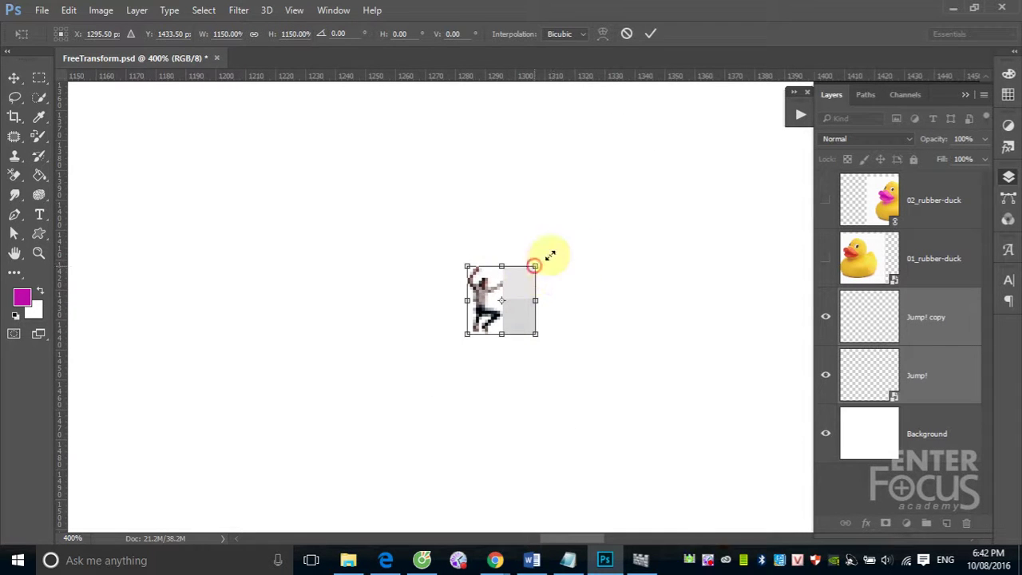
{"action": "left_click_drag", "start_coordinate": [534, 265], "coordinate": [723, 149]}
{"action": "key", "text": "ctrl+minus"}
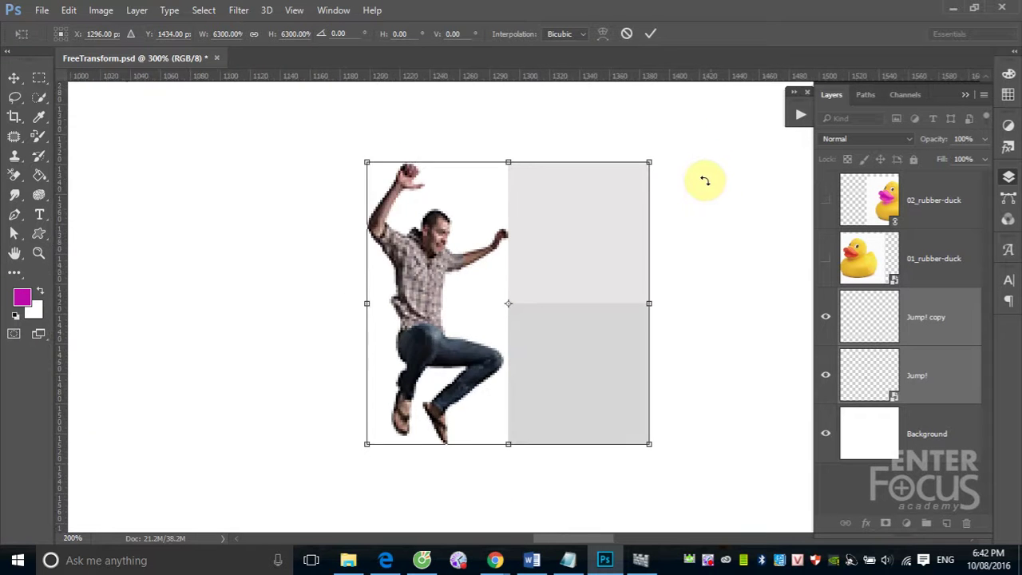
{"action": "key", "text": "ctrl+minus"}
{"action": "key", "text": "ctrl+minus"}
{"action": "key", "text": "ctrl+minus"}
{"action": "key", "text": "ctrl+minus"}
{"action": "key", "text": "ctrl+minus"}
{"action": "key", "text": "ctrl+minus"}
{"action": "key", "text": "ctrl+minus"}
{"action": "key", "text": "ctrl+minus"}
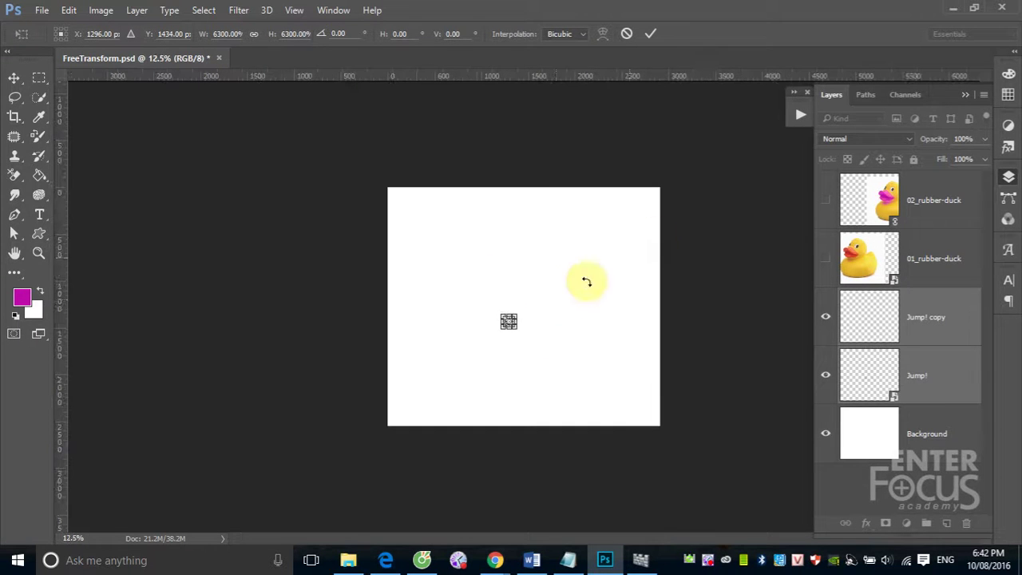
{"action": "mouse_move", "coordinate": [517, 314]}
{"action": "left_mouse_down"}
{"action": "mouse_move", "coordinate": [639, 246]}
{"action": "mouse_move", "coordinate": [621, 257]}
{"action": "left_mouse_up"}
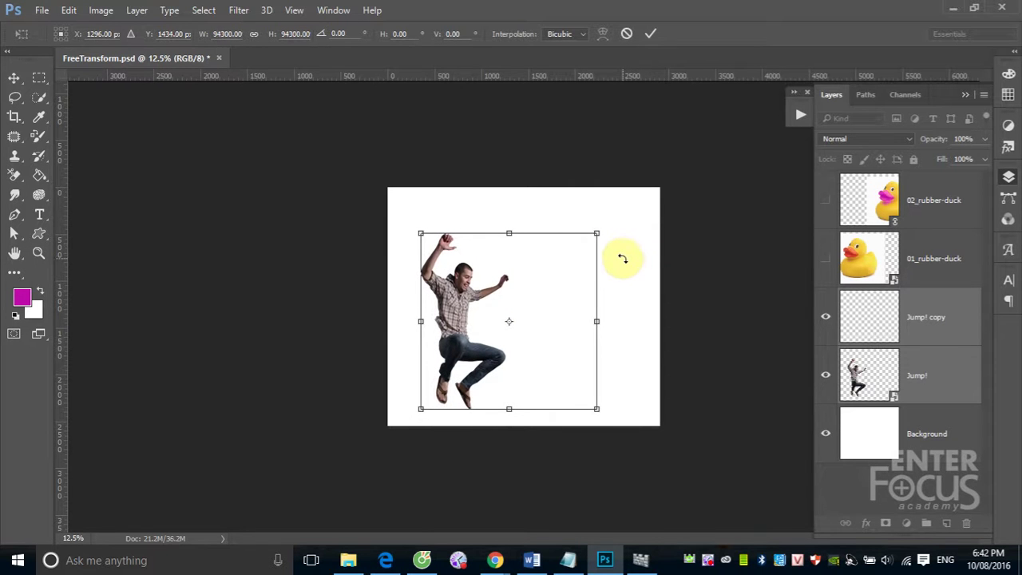
{"action": "key", "text": "Return"}
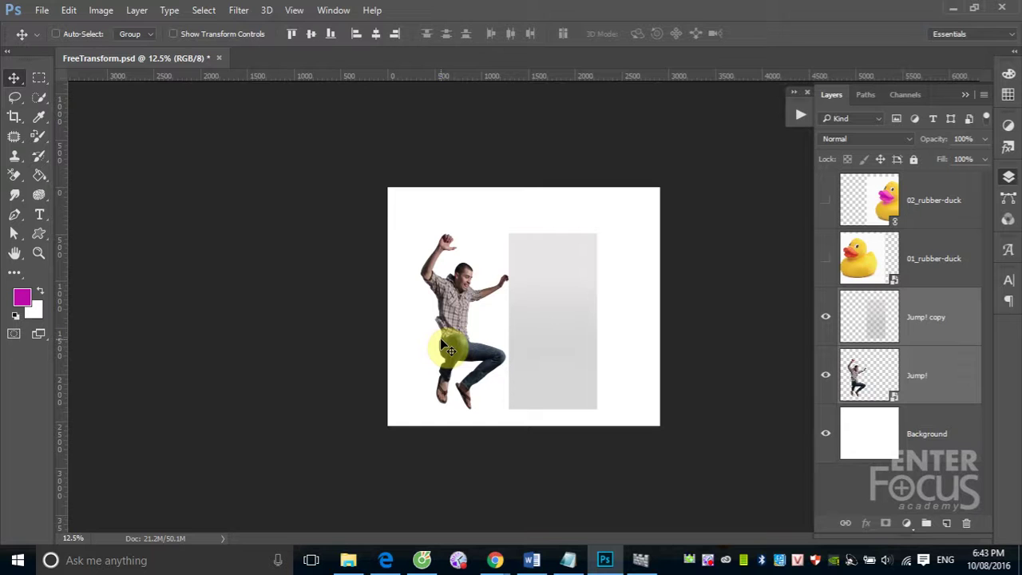
Make Jump! copy the only selected layer in the Layers panel
{"action": "left_click", "coordinate": [928, 316]}
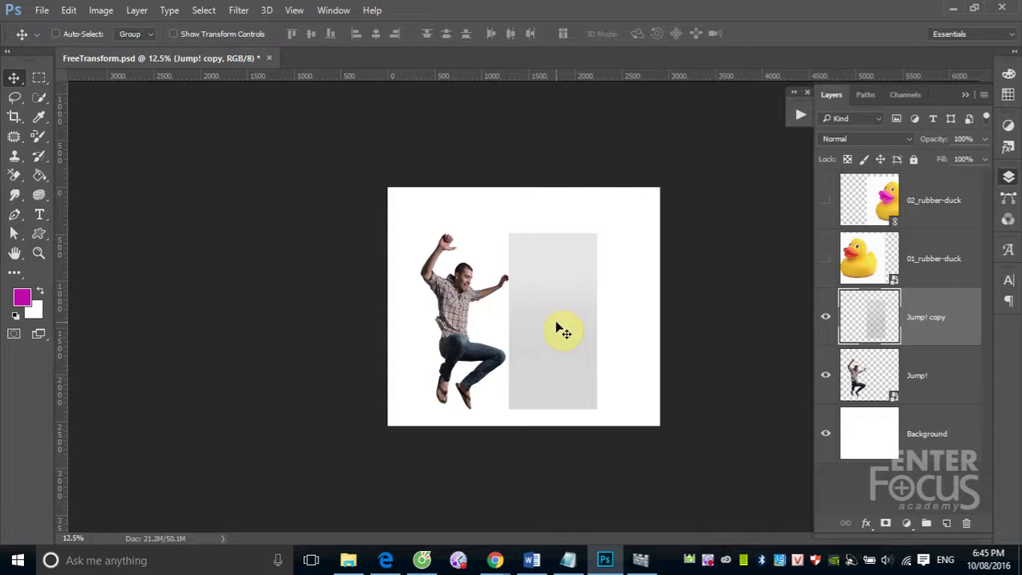
Pick the Jump! layer, enlarge the man about 240% around his centre, and nudge him down-right
{"action": "right_click", "coordinate": [470, 300]}
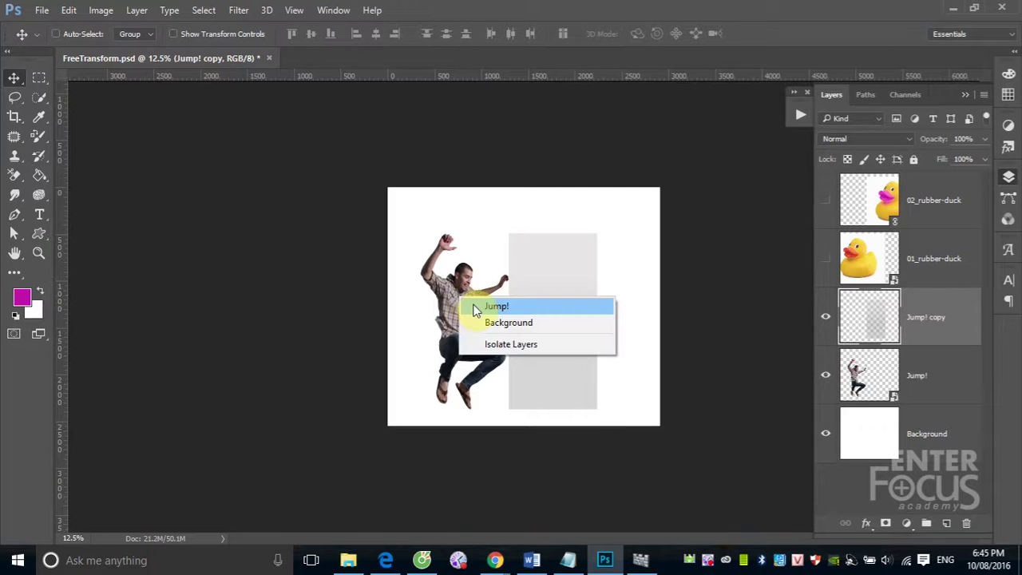
{"action": "left_click", "coordinate": [488, 306]}
{"action": "key", "text": "ctrl+t"}
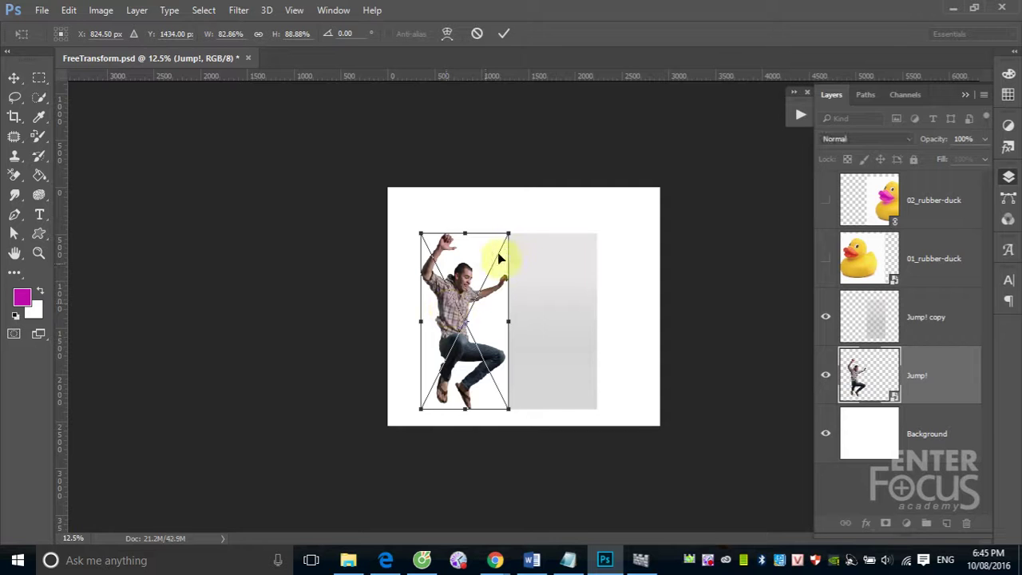
{"action": "left_click_drag", "start_coordinate": [509, 232], "coordinate": [674, 117], "text": "alt"}
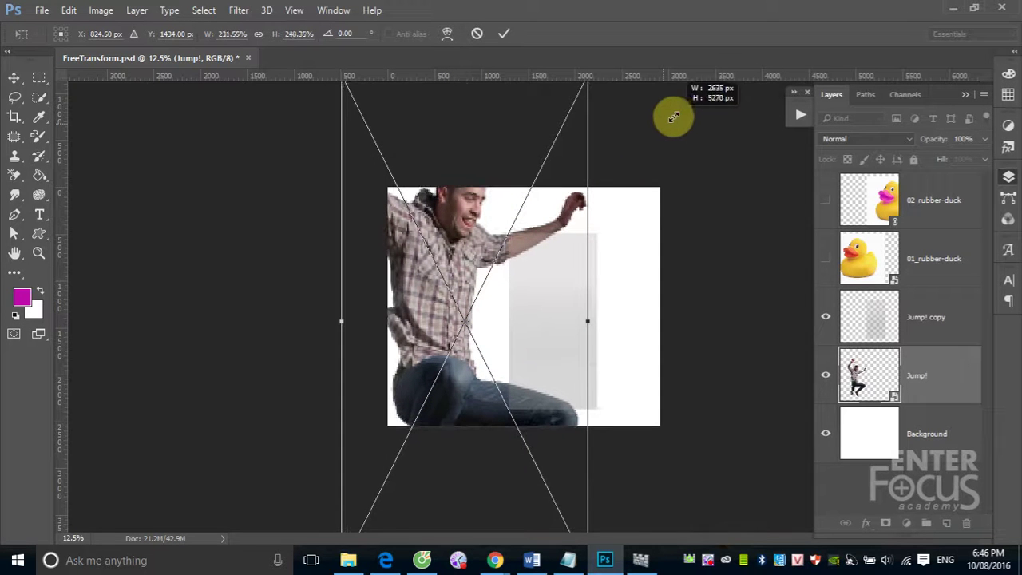
{"action": "key", "text": "Return"}
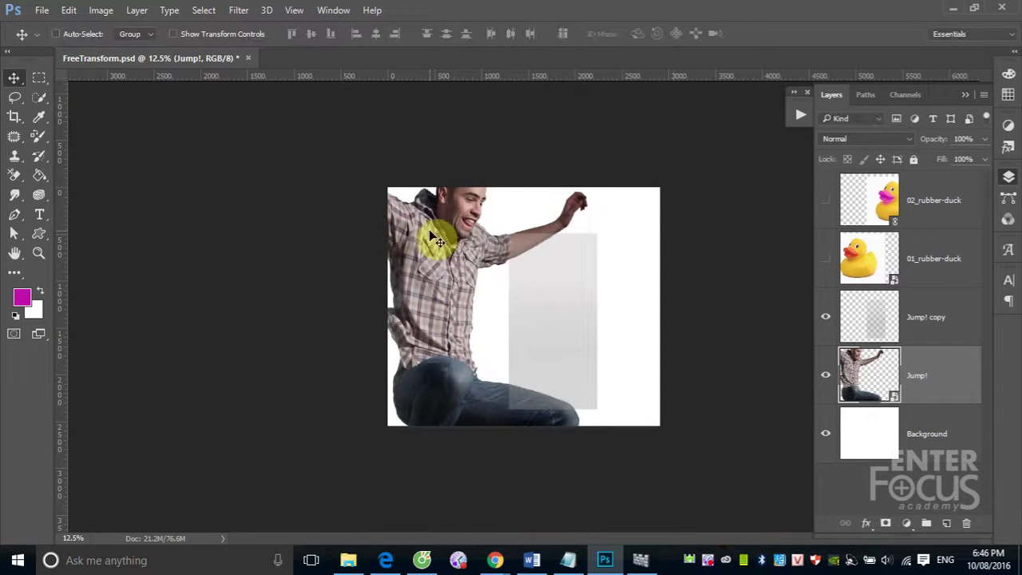
{"action": "mouse_move", "coordinate": [431, 245]}
{"action": "left_mouse_down"}
{"action": "mouse_move", "coordinate": [440, 274]}
{"action": "mouse_move", "coordinate": [439, 199]}
{"action": "mouse_move", "coordinate": [508, 283]}
{"action": "left_mouse_up"}
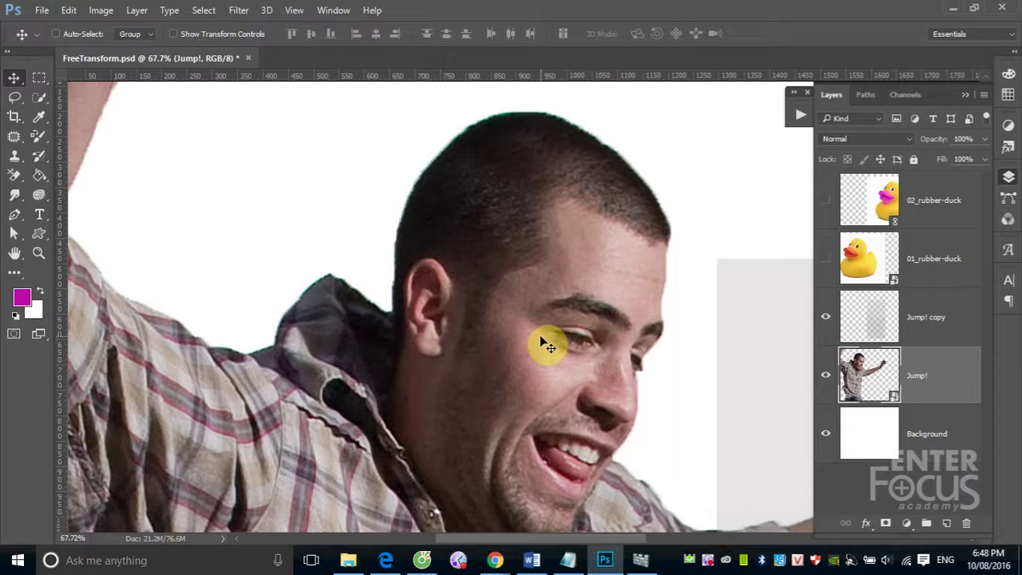
Zoom out to the whole canvas and make Jump! copy the active layer
{"action": "scroll", "coordinate": [548, 343], "scroll_direction": "down", "scroll_amount": 1}
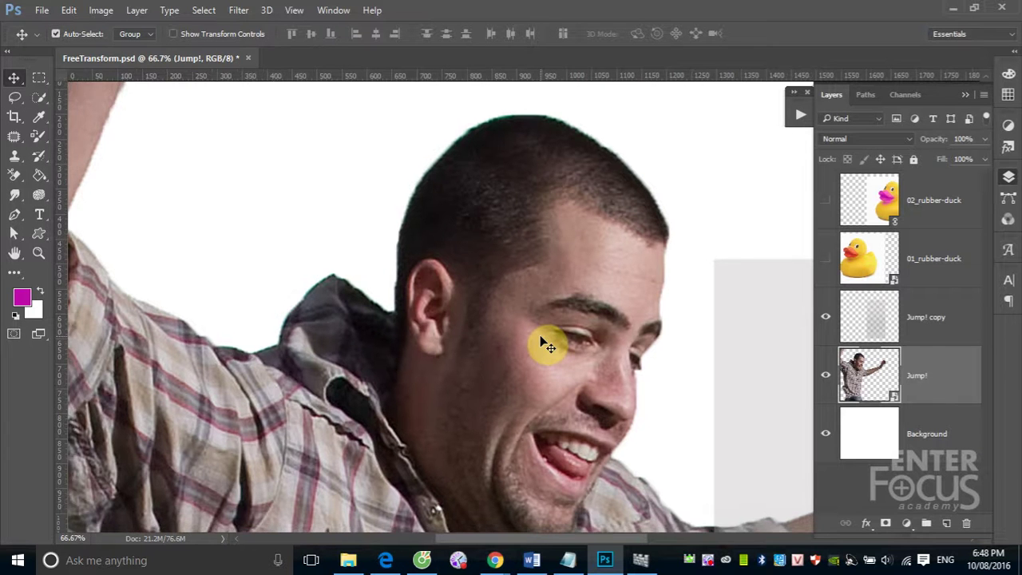
{"action": "scroll", "coordinate": [547, 344], "scroll_direction": "down", "scroll_amount": 1}
{"action": "scroll", "coordinate": [547, 343], "scroll_direction": "down", "scroll_amount": 1}
{"action": "scroll", "coordinate": [547, 343], "scroll_direction": "down", "scroll_amount": 1}
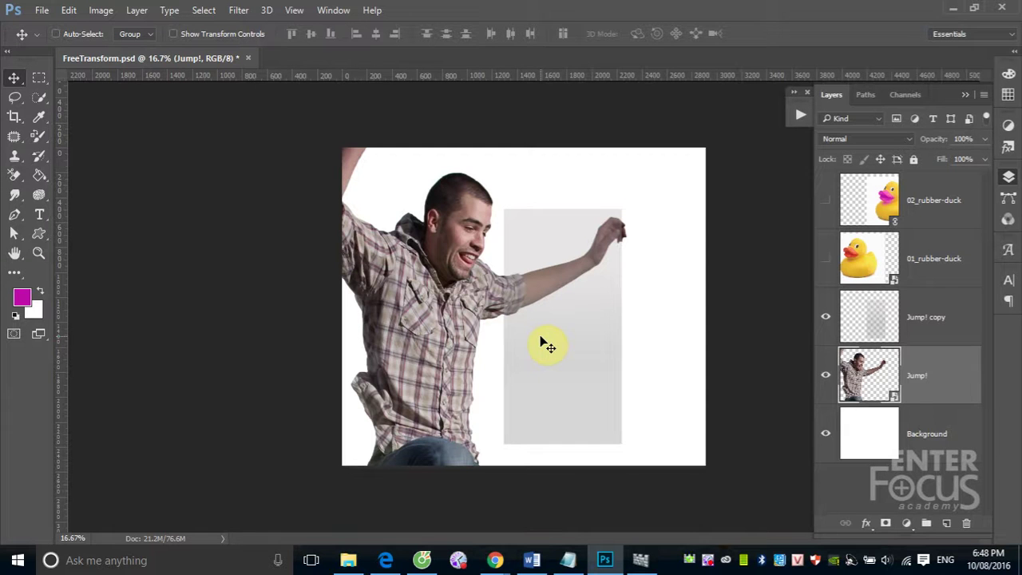
{"action": "left_click", "coordinate": [927, 320]}
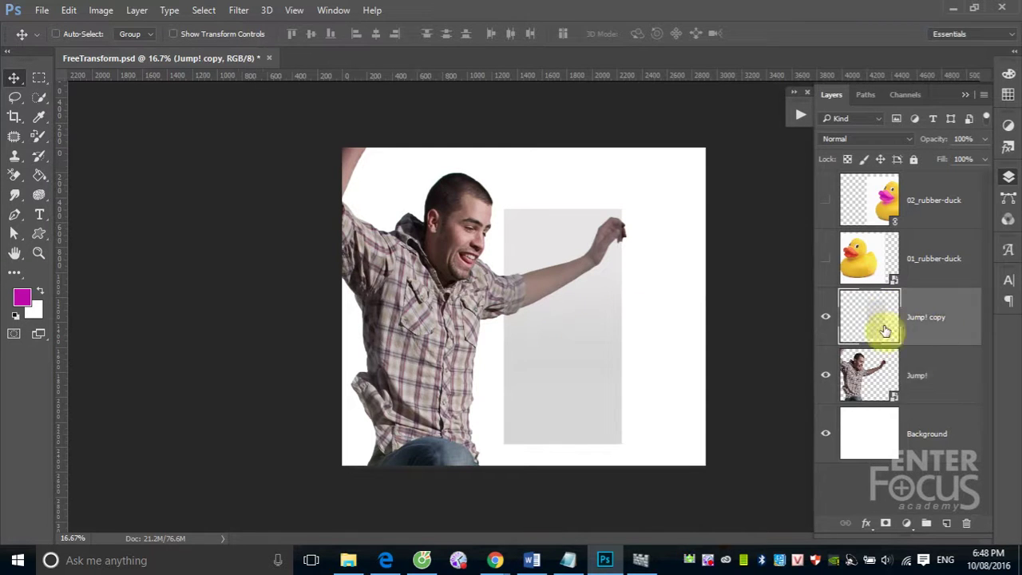
Paint a magenta squiggle over the grey panel with the Brush Tool
{"action": "left_click", "coordinate": [39, 139]}
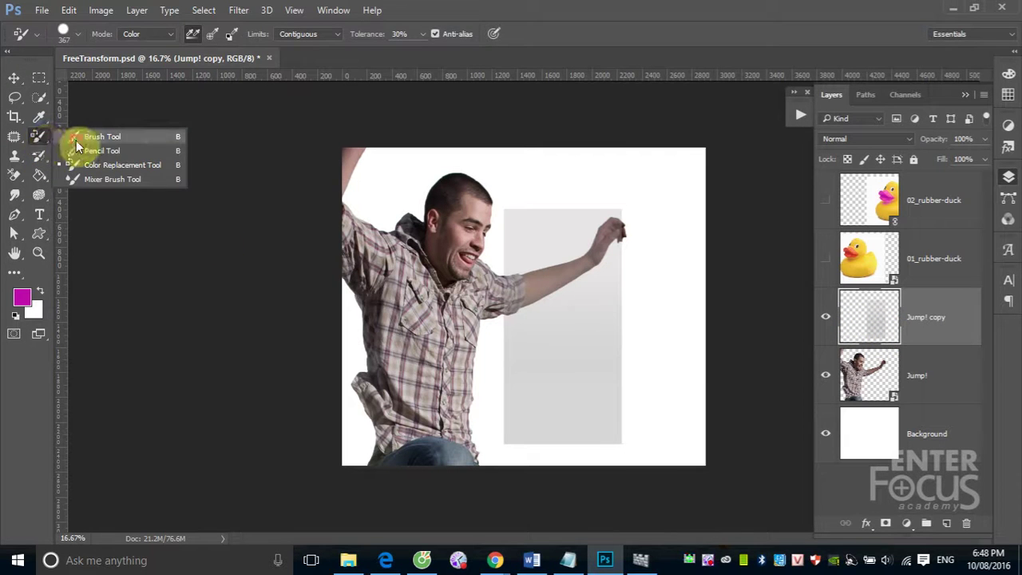
{"action": "left_click", "coordinate": [77, 141]}
{"action": "mouse_move", "coordinate": [501, 346]}
{"action": "left_mouse_down"}
{"action": "mouse_move", "coordinate": [548, 366]}
{"action": "mouse_move", "coordinate": [573, 429]}
{"action": "left_mouse_up"}
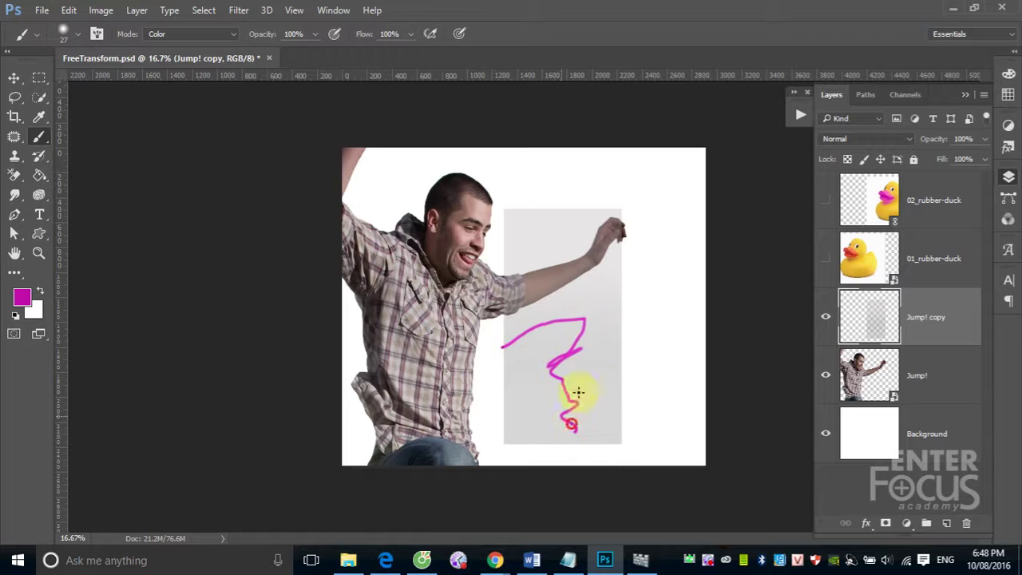
Lasso the top of the squiggle, erase it to white, and select the Jump! layer
{"action": "left_click", "coordinate": [14, 97]}
{"action": "mouse_move", "coordinate": [544, 305]}
{"action": "left_mouse_down"}
{"action": "mouse_move", "coordinate": [587, 306]}
{"action": "mouse_move", "coordinate": [548, 310]}
{"action": "left_mouse_up"}
{"action": "key", "text": "Delete"}
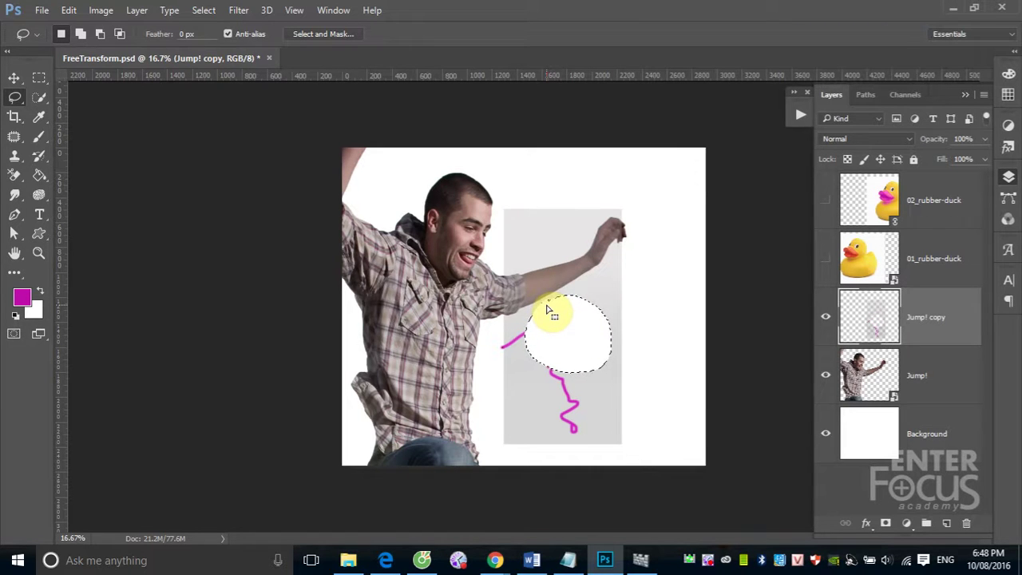
{"action": "left_click", "coordinate": [914, 388]}
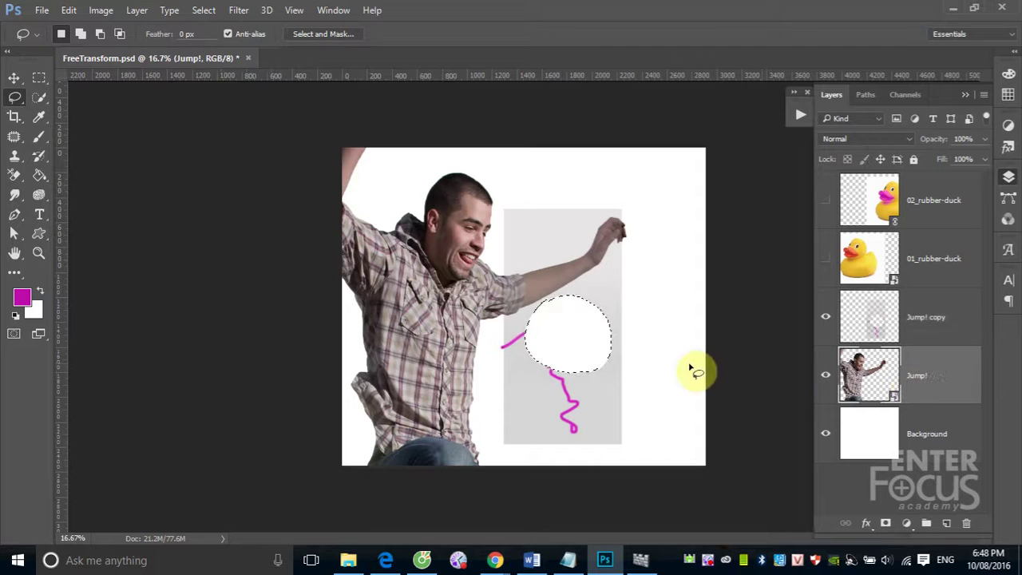
Deselect the white blob and switch to the Patch Tool
{"action": "key", "text": "ctrl+d"}
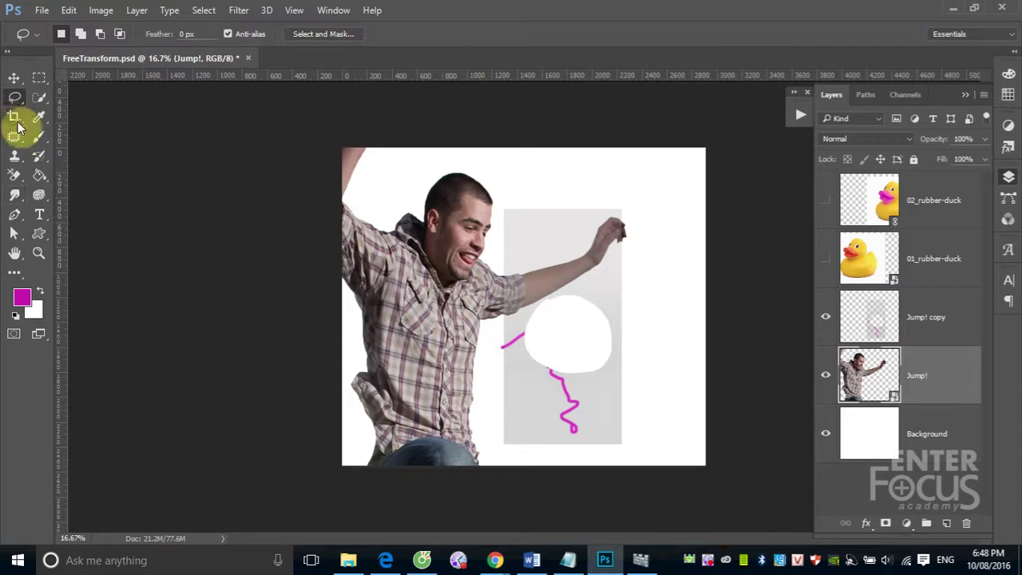
{"action": "left_click", "coordinate": [39, 135]}
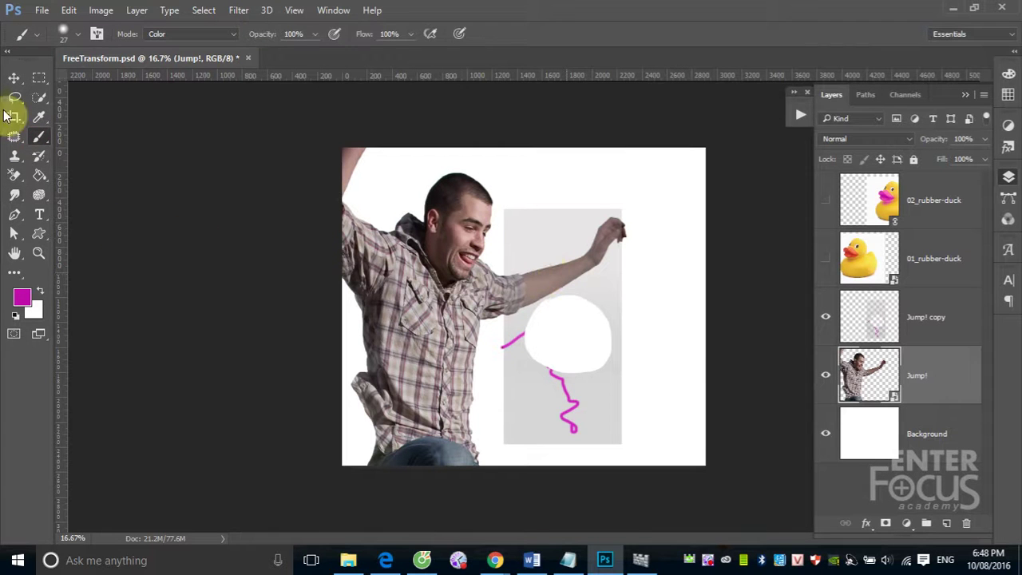
{"action": "left_click", "coordinate": [13, 136]}
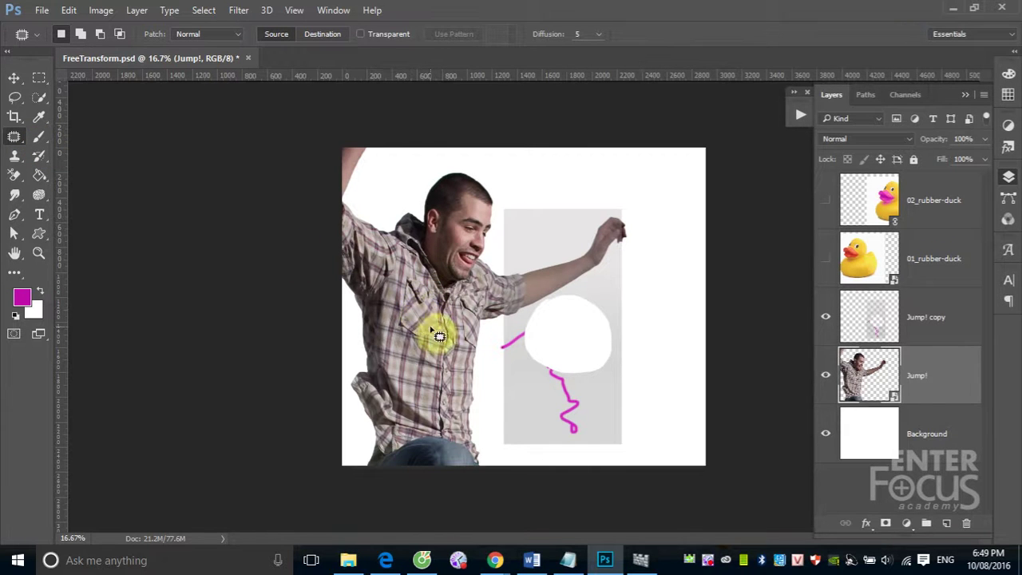
Outline a patch area on the shirt and decline rasterizing the Jump! smart object
{"action": "left_click_drag", "start_coordinate": [402, 345], "coordinate": [493, 332]}
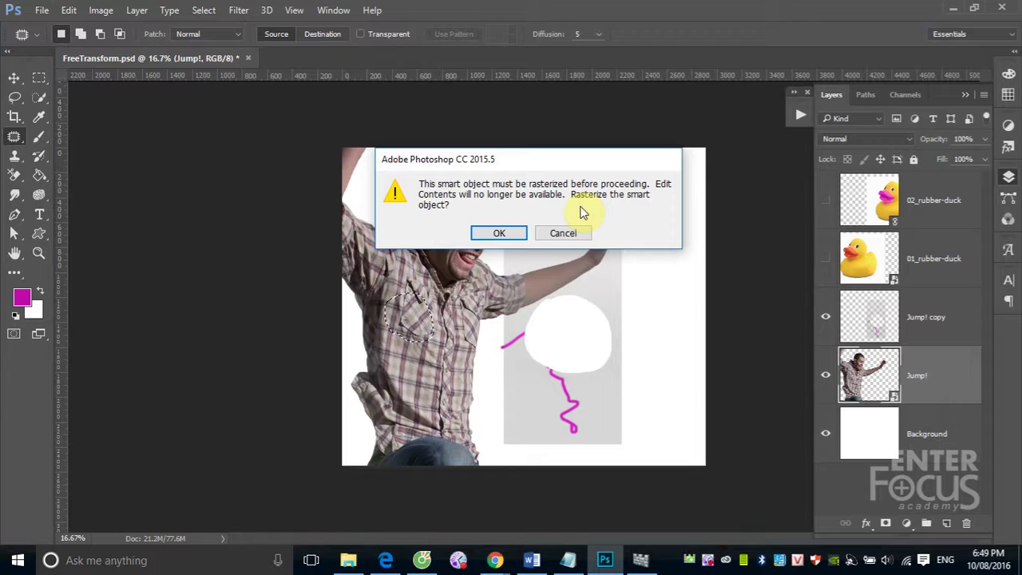
{"action": "left_click", "coordinate": [553, 237]}
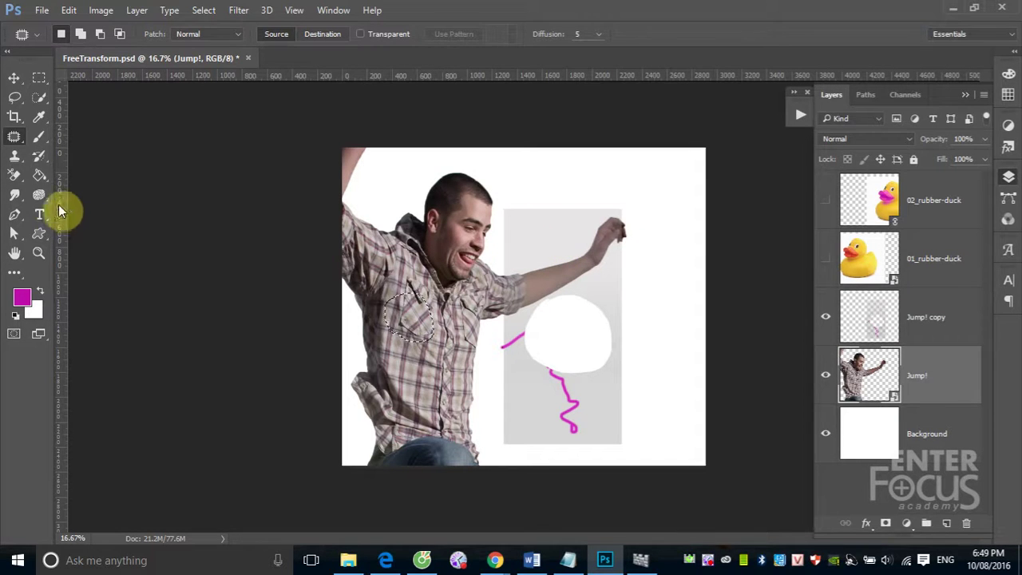
Dismiss the rasterize prompt, switch to the Move tool, and clear the shirt selection
{"action": "left_click", "coordinate": [14, 176]}
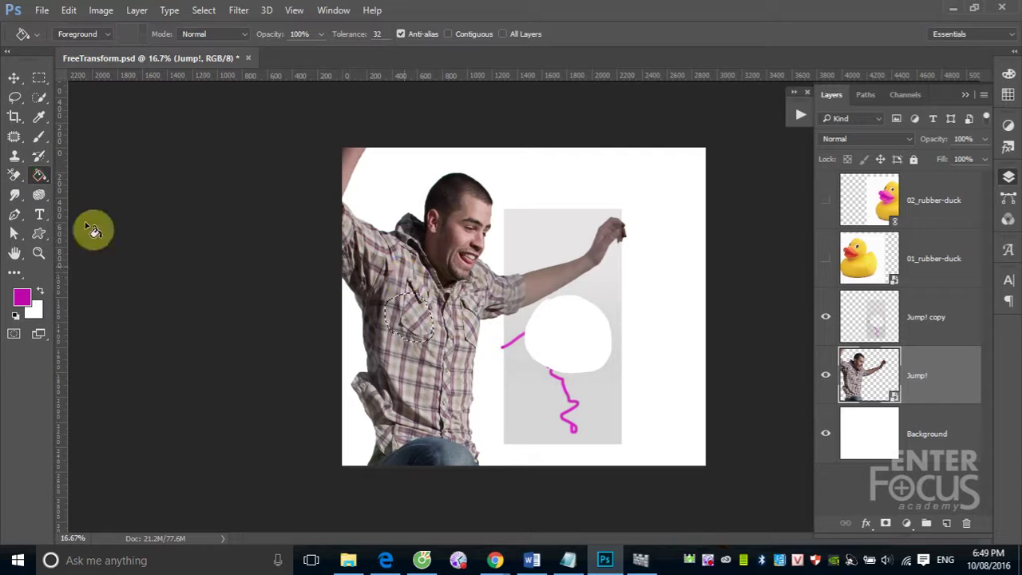
{"action": "left_click", "coordinate": [38, 195]}
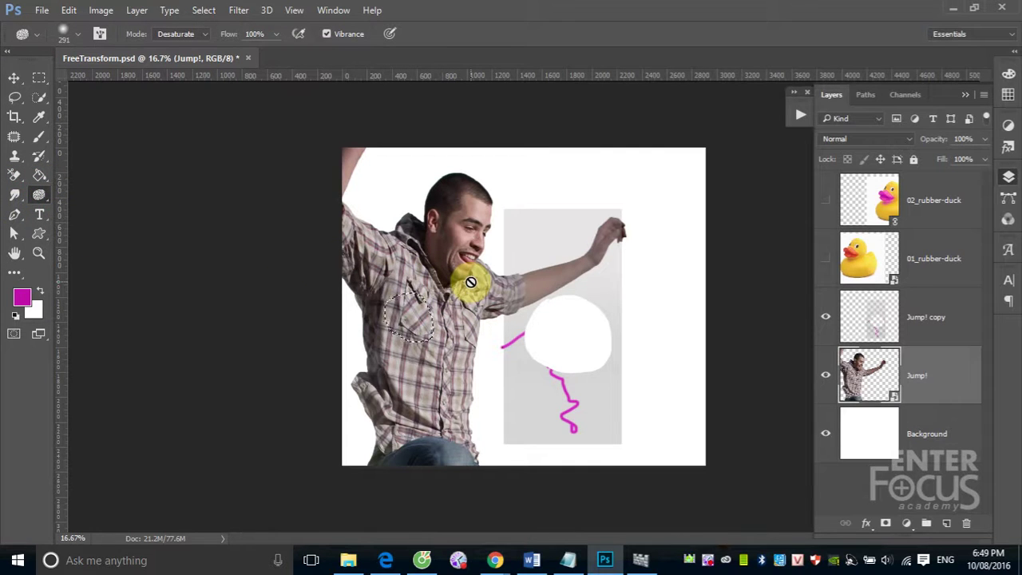
{"action": "left_click", "coordinate": [14, 79]}
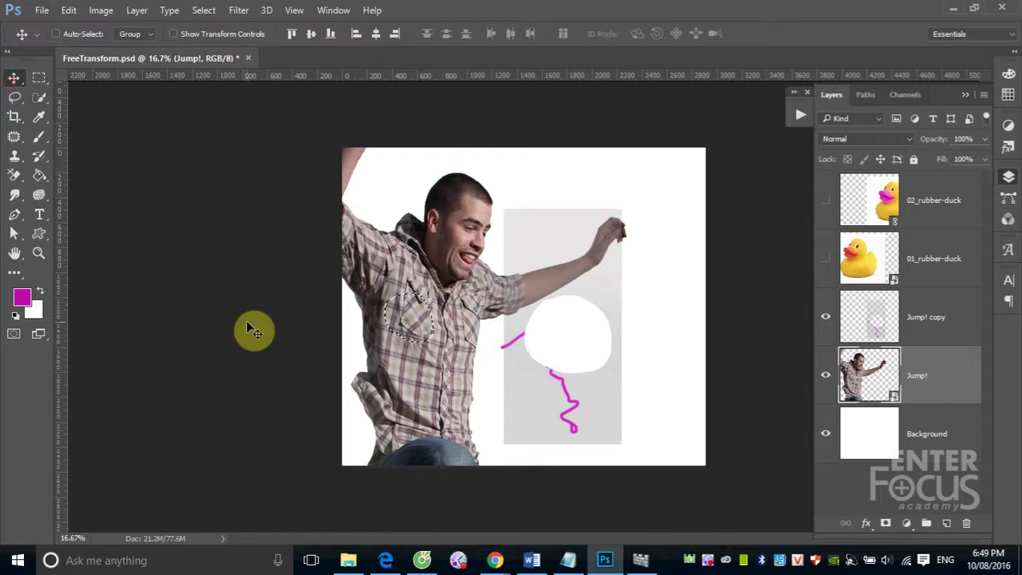
{"action": "key", "text": "ctrl+d"}
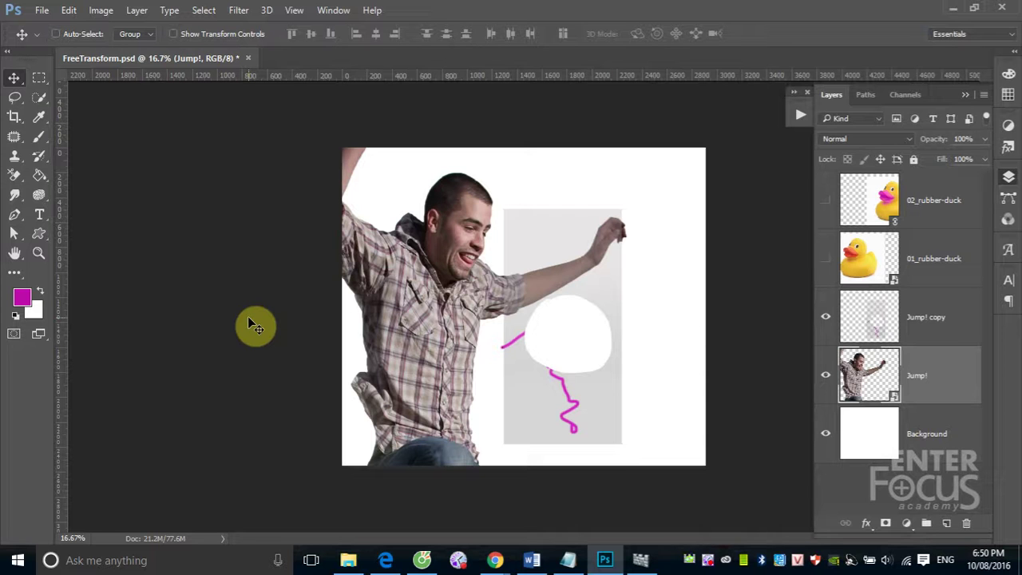
Delete the Jump! copy layer and bring up the Jump! layer's context menu
{"action": "left_click", "coordinate": [962, 317]}
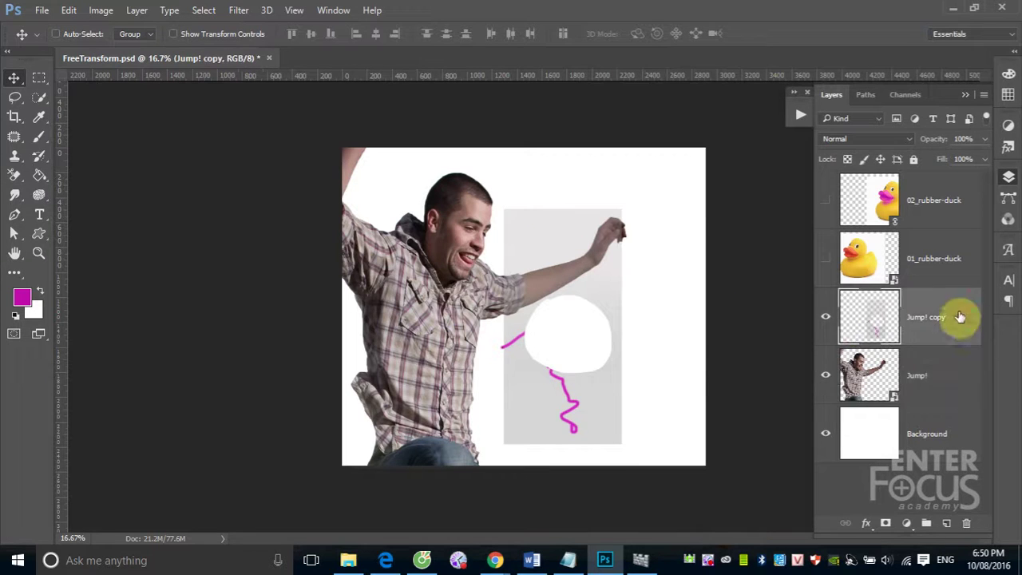
{"action": "left_click_drag", "start_coordinate": [961, 317], "coordinate": [967, 523]}
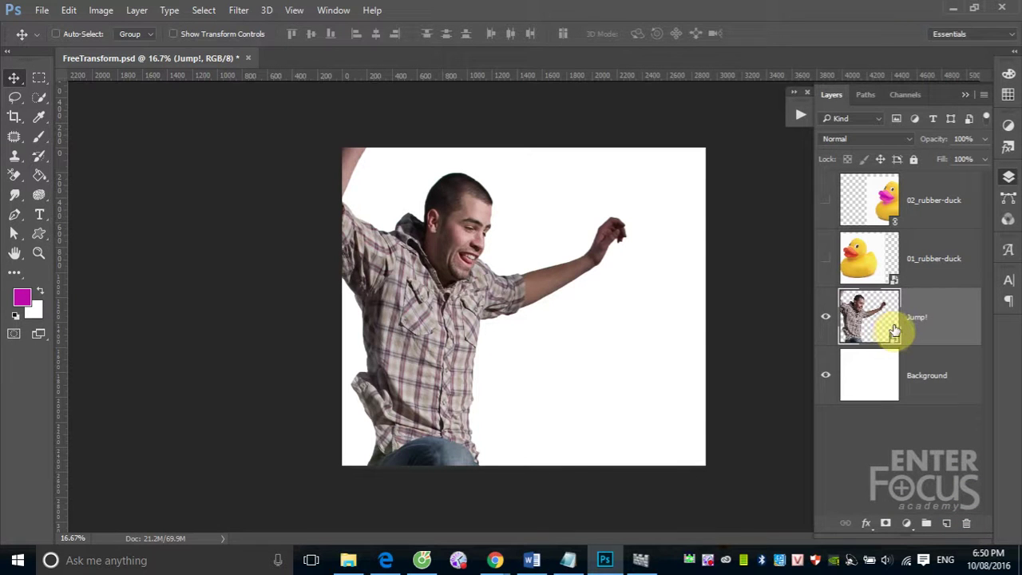
{"action": "right_click", "coordinate": [944, 318]}
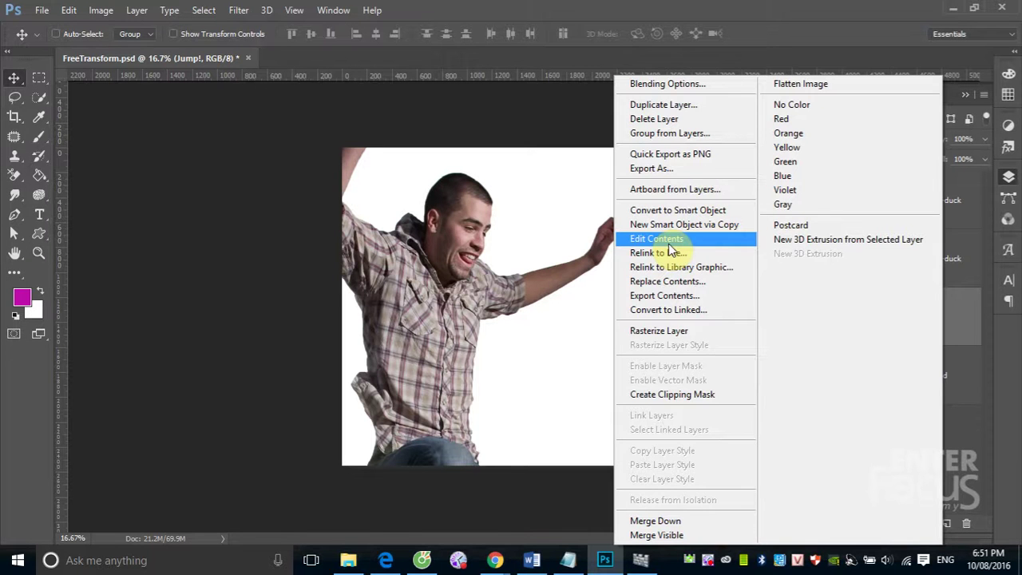
Open Jump!.psb via Edit Contents, zoom to the face, and set a black size-13 brush
{"action": "left_click", "coordinate": [669, 245]}
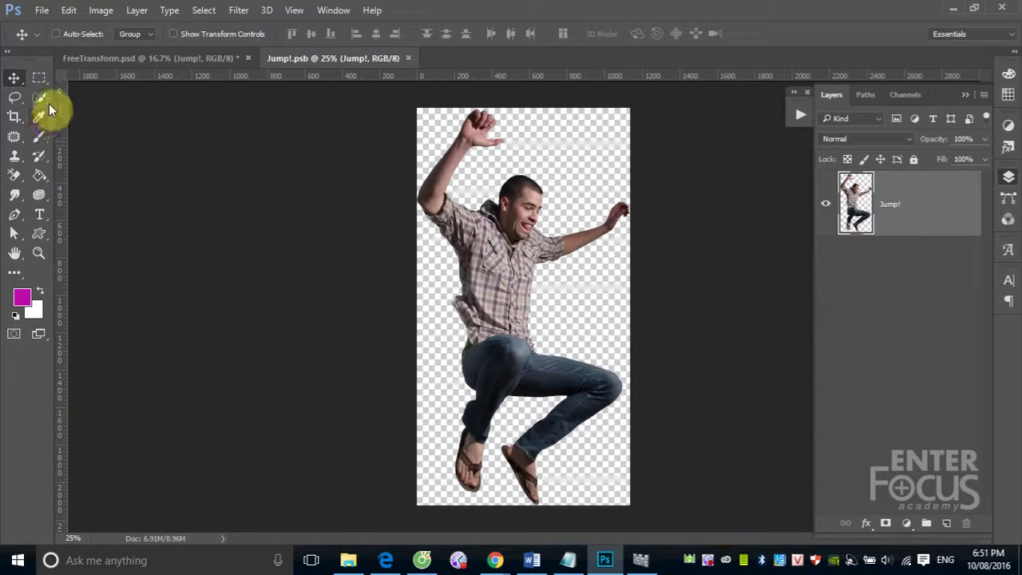
{"action": "left_click", "coordinate": [38, 136]}
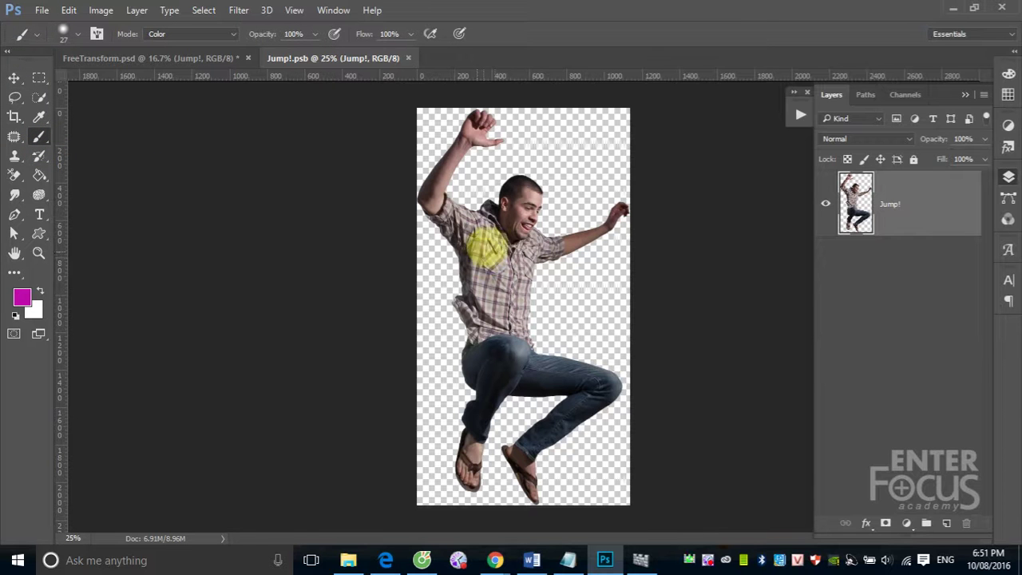
{"action": "left_click_drag", "start_coordinate": [467, 168], "coordinate": [605, 279]}
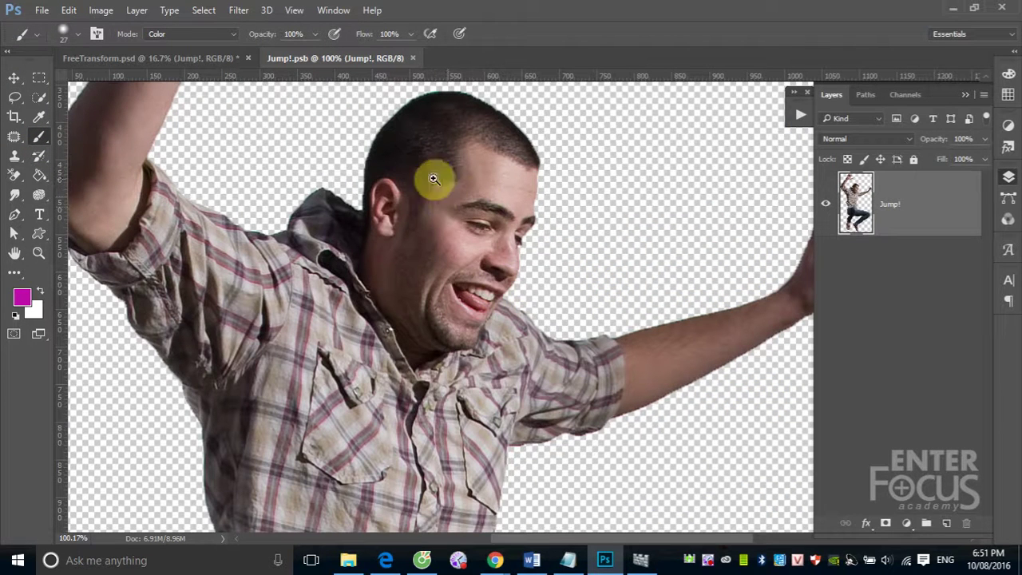
{"action": "left_click_drag", "start_coordinate": [389, 202], "coordinate": [548, 361]}
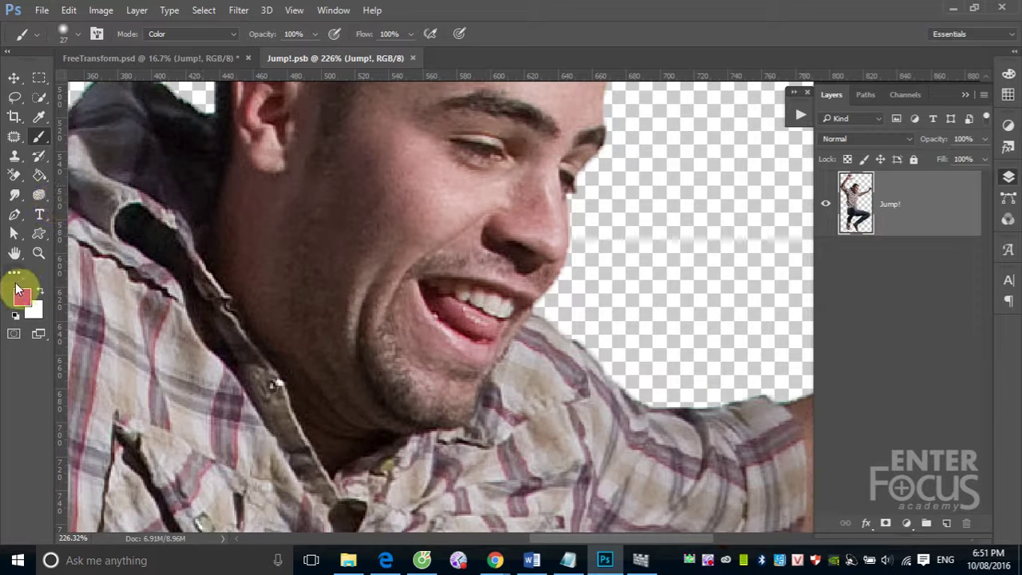
{"action": "key", "text": "d"}
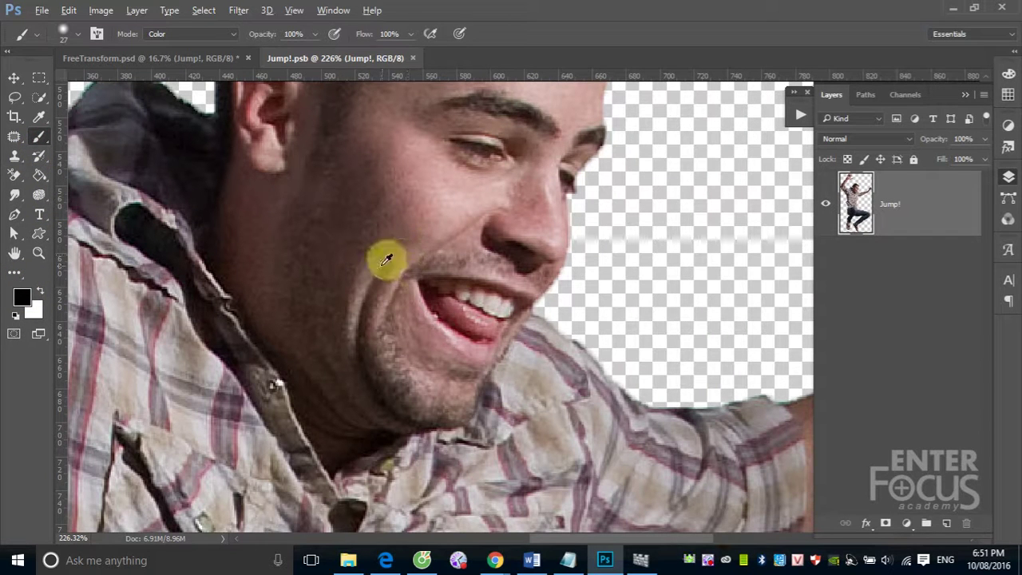
{"action": "mouse_move", "coordinate": [386, 260]}
{"action": "left_mouse_down"}
{"action": "mouse_move", "coordinate": [407, 252]}
{"action": "mouse_move", "coordinate": [503, 265]}
{"action": "mouse_move", "coordinate": [484, 267]}
{"action": "left_mouse_up"}
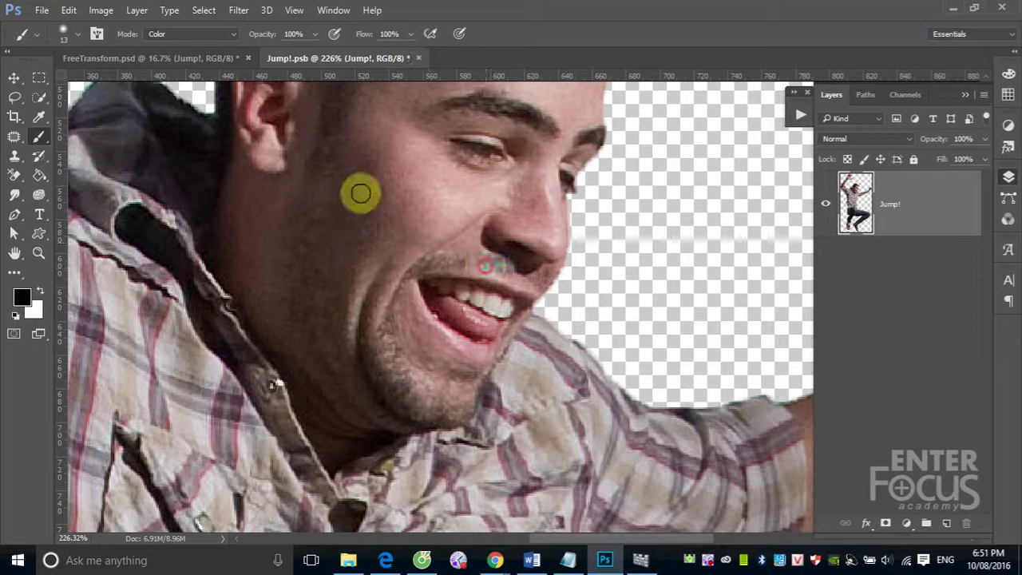
Paint a thick black moustache over the man's upper lip using Normal brush mode
{"action": "left_click", "coordinate": [220, 35]}
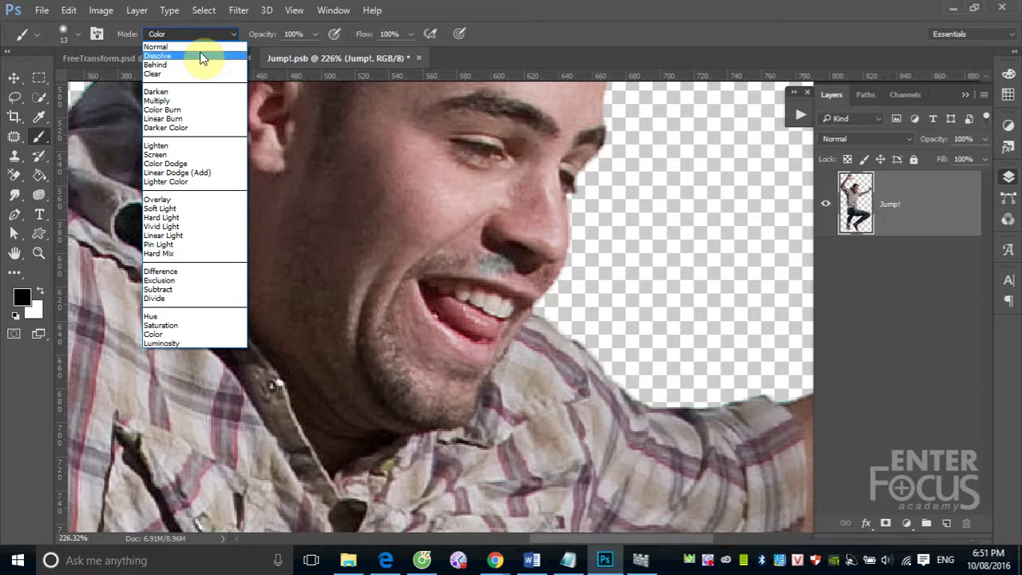
{"action": "left_click", "coordinate": [201, 47]}
{"action": "mouse_move", "coordinate": [506, 262]}
{"action": "left_mouse_down"}
{"action": "mouse_move", "coordinate": [406, 266]}
{"action": "mouse_move", "coordinate": [384, 254]}
{"action": "mouse_move", "coordinate": [529, 267]}
{"action": "mouse_move", "coordinate": [585, 300]}
{"action": "mouse_move", "coordinate": [616, 274]}
{"action": "left_mouse_up"}
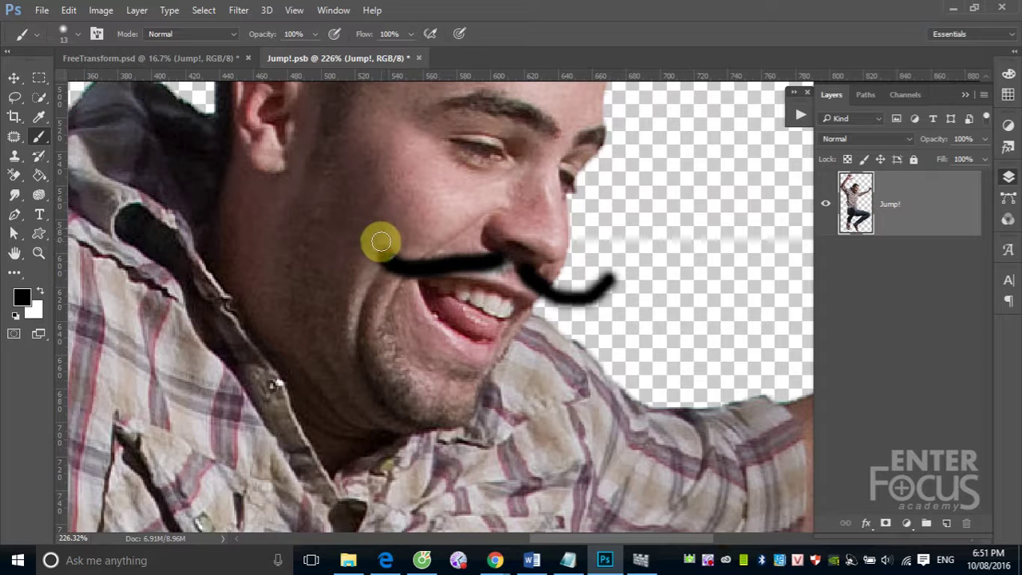
{"action": "mouse_move", "coordinate": [380, 241]}
{"action": "left_mouse_down"}
{"action": "mouse_move", "coordinate": [413, 253]}
{"action": "mouse_move", "coordinate": [484, 239]}
{"action": "mouse_move", "coordinate": [491, 269]}
{"action": "mouse_move", "coordinate": [507, 280]}
{"action": "mouse_move", "coordinate": [552, 296]}
{"action": "mouse_move", "coordinate": [605, 285]}
{"action": "left_mouse_up"}
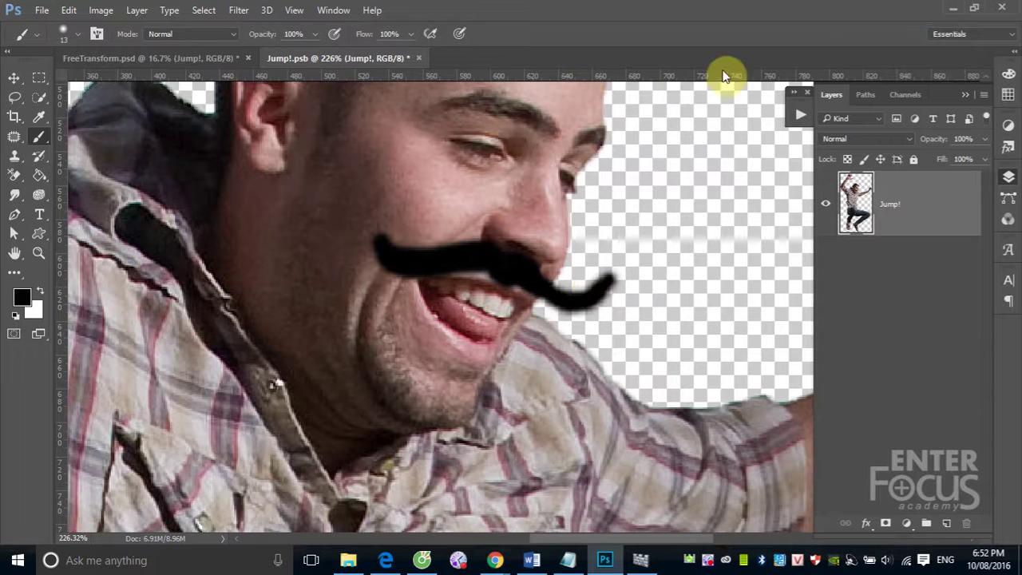
{"action": "key", "text": "ctrl+minus"}
{"action": "key", "text": "ctrl+minus"}
{"action": "key", "text": "ctrl+minus"}
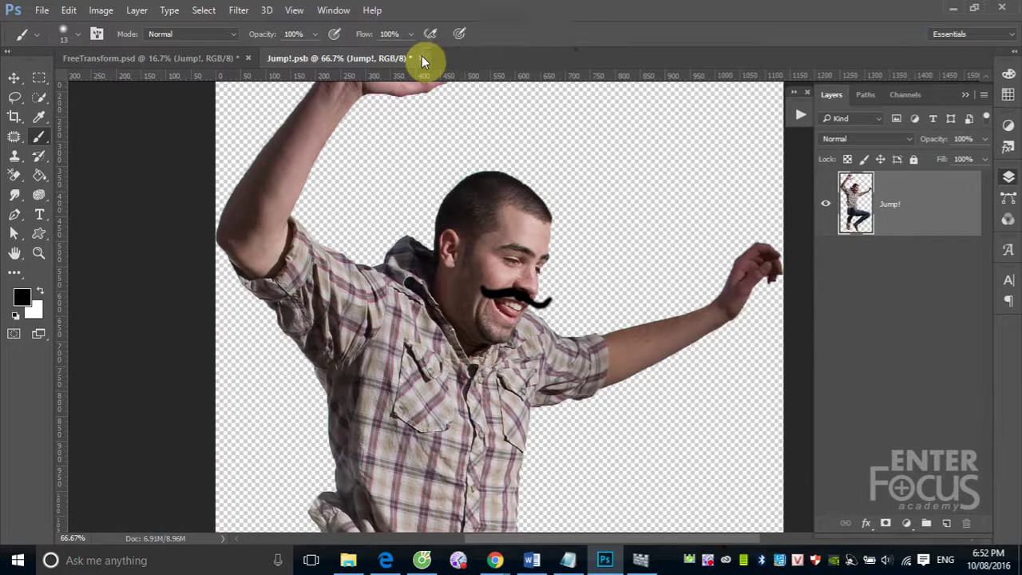
Close Jump!.psb and save its changes so the moustache updates in FreeTransform.psd
{"action": "left_click", "coordinate": [421, 57]}
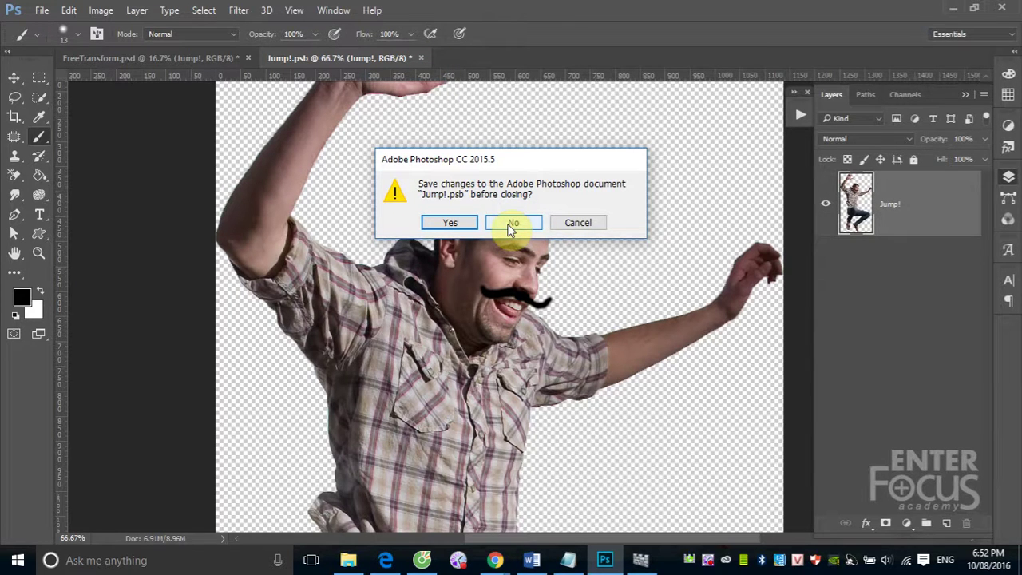
{"action": "left_click", "coordinate": [452, 223]}
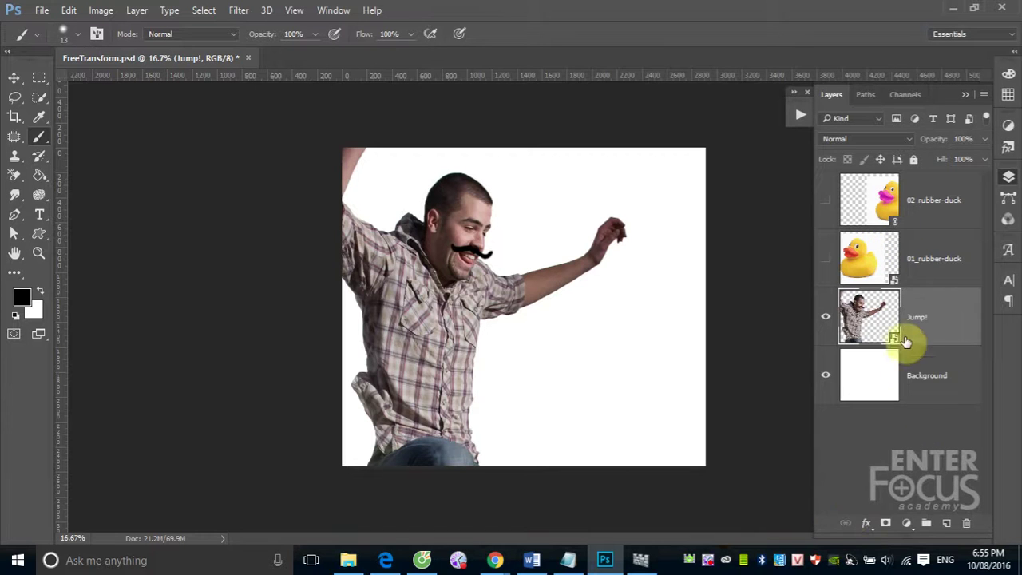
Bring up the layer options menu for the Jump! smart object layer
{"action": "right_click", "coordinate": [947, 325]}
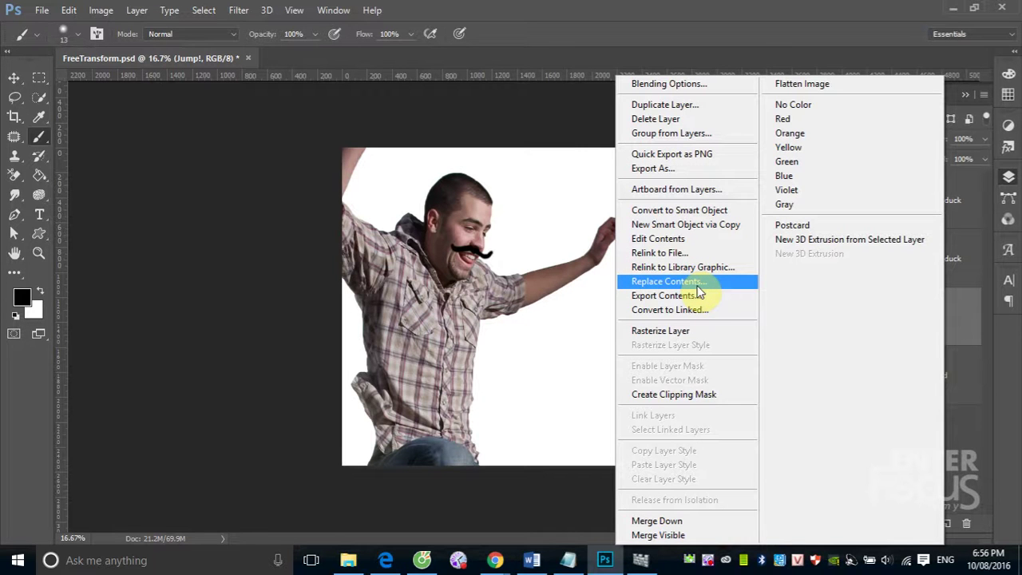
Cancel the Replace Contents dialog, then show 02_rubber-duck and hide the Jump! layer
{"action": "left_click", "coordinate": [663, 284]}
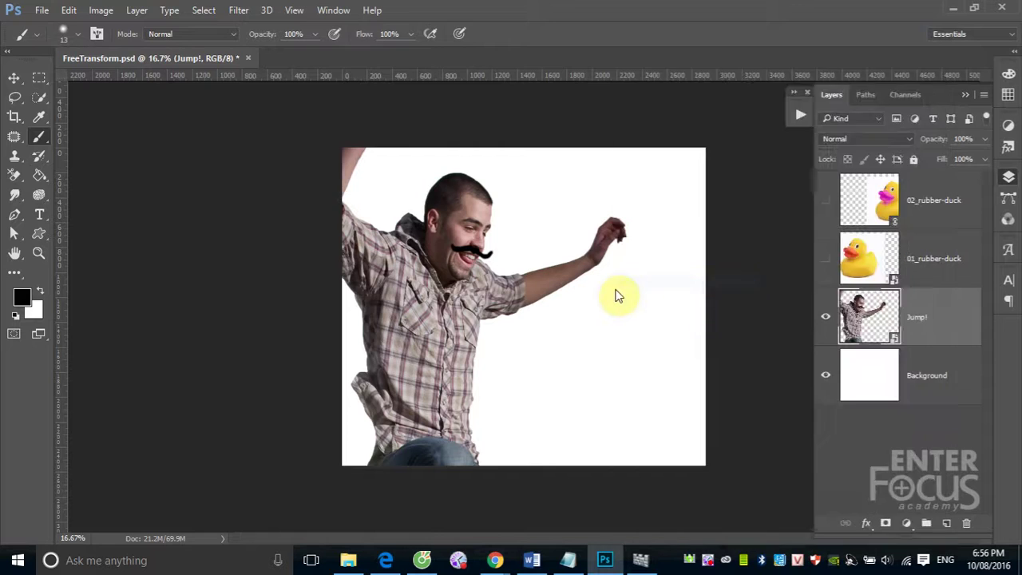
{"action": "left_click", "coordinate": [970, 520]}
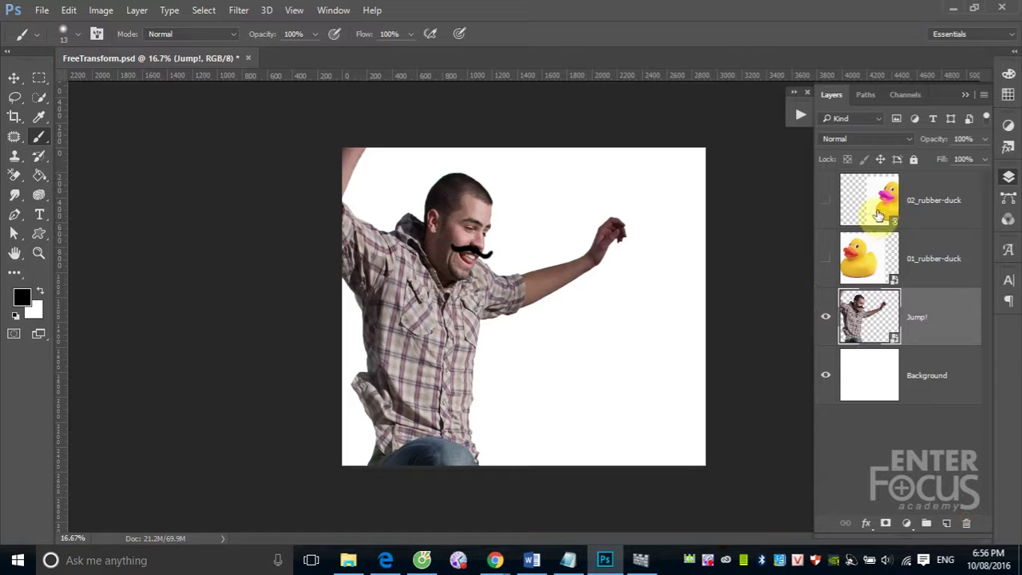
{"action": "left_click", "coordinate": [890, 207]}
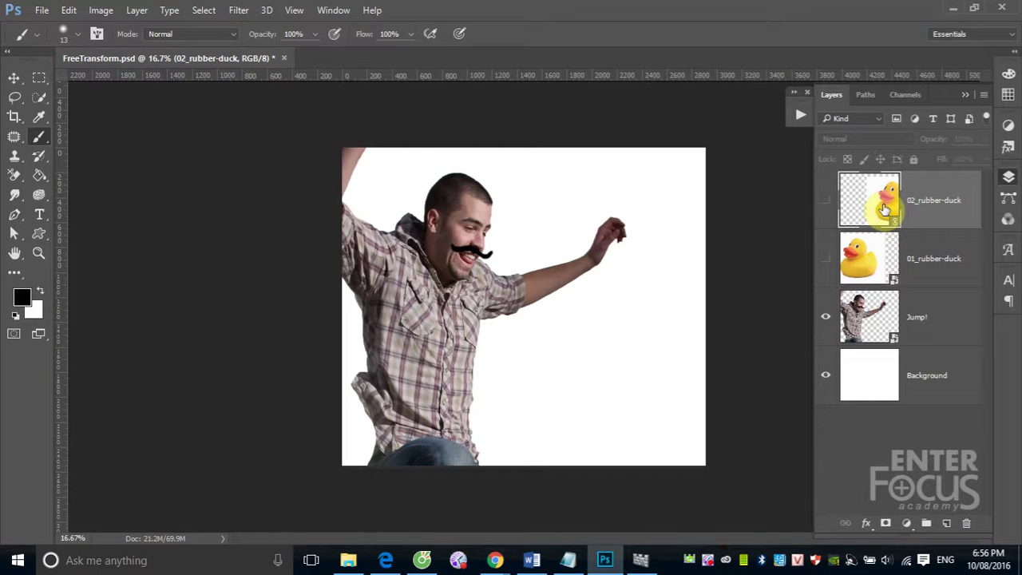
{"action": "left_click", "coordinate": [826, 201]}
{"action": "left_click", "coordinate": [826, 319]}
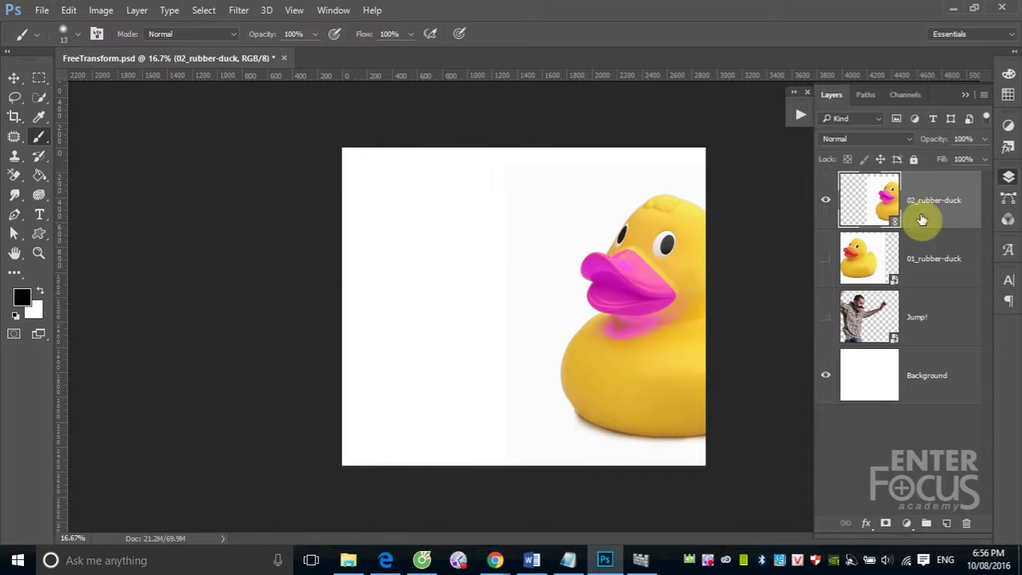
Move the rubber duck to the centre of the canvas with the Move tool
{"action": "left_click", "coordinate": [13, 80]}
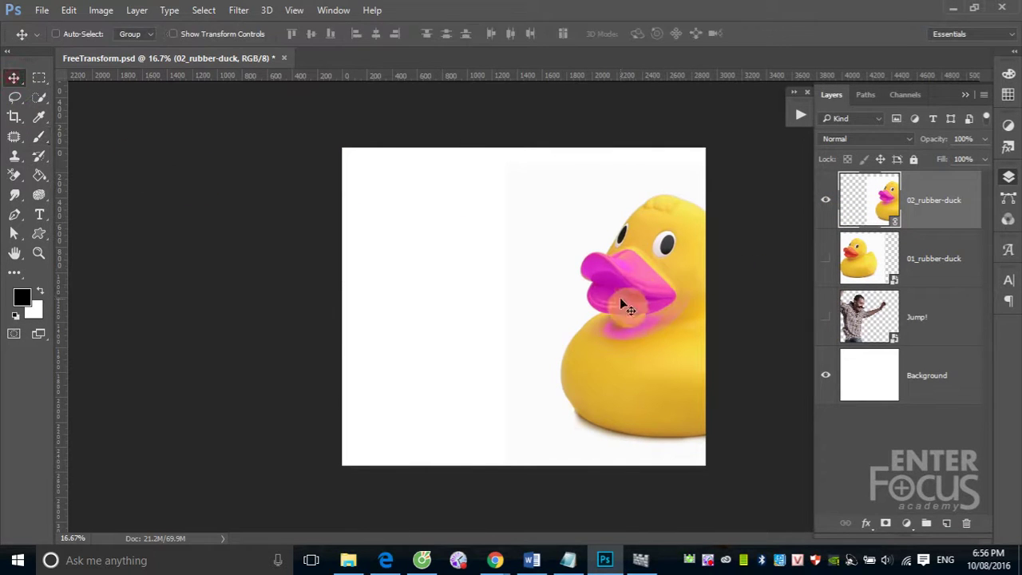
{"action": "right_click", "coordinate": [620, 297]}
{"action": "left_click", "coordinate": [668, 292]}
{"action": "left_click_drag", "start_coordinate": [647, 294], "coordinate": [505, 282]}
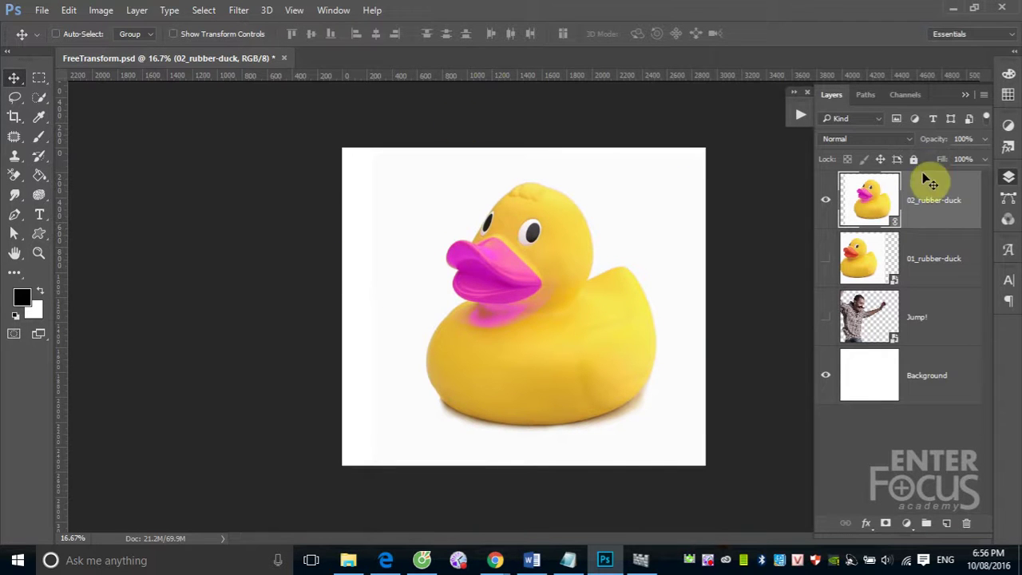
{"action": "right_click", "coordinate": [941, 207]}
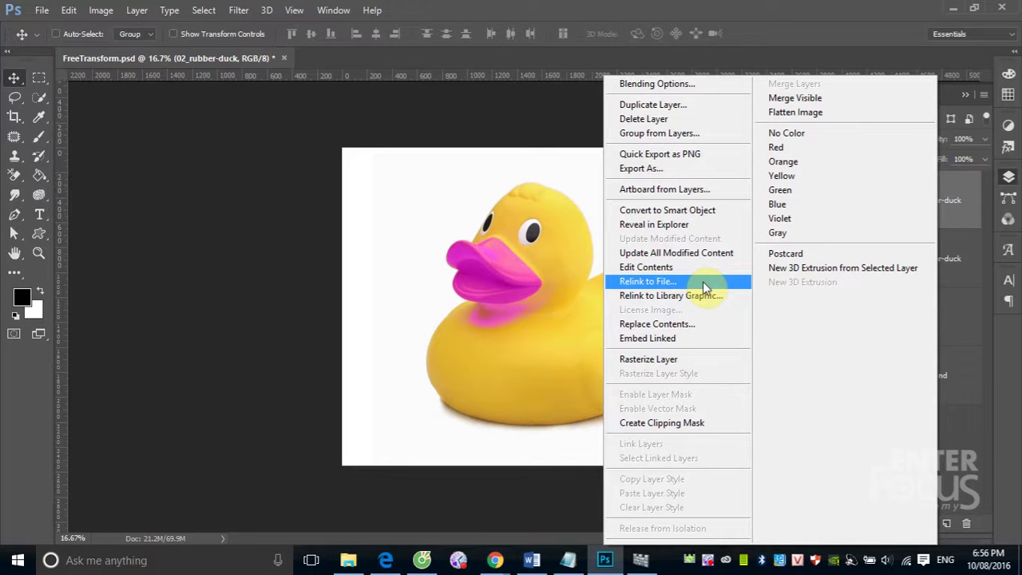
Replace the 02_rubber-duck smart object's contents with rubber-duck.tif from the Desktop
{"action": "left_click", "coordinate": [671, 326]}
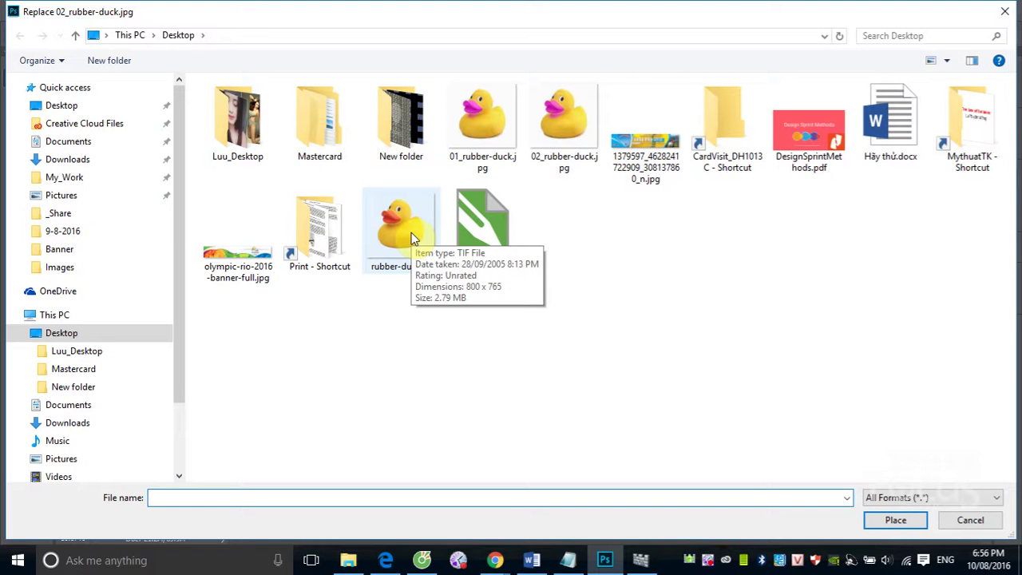
{"action": "left_click", "coordinate": [413, 238]}
{"action": "left_click", "coordinate": [903, 521]}
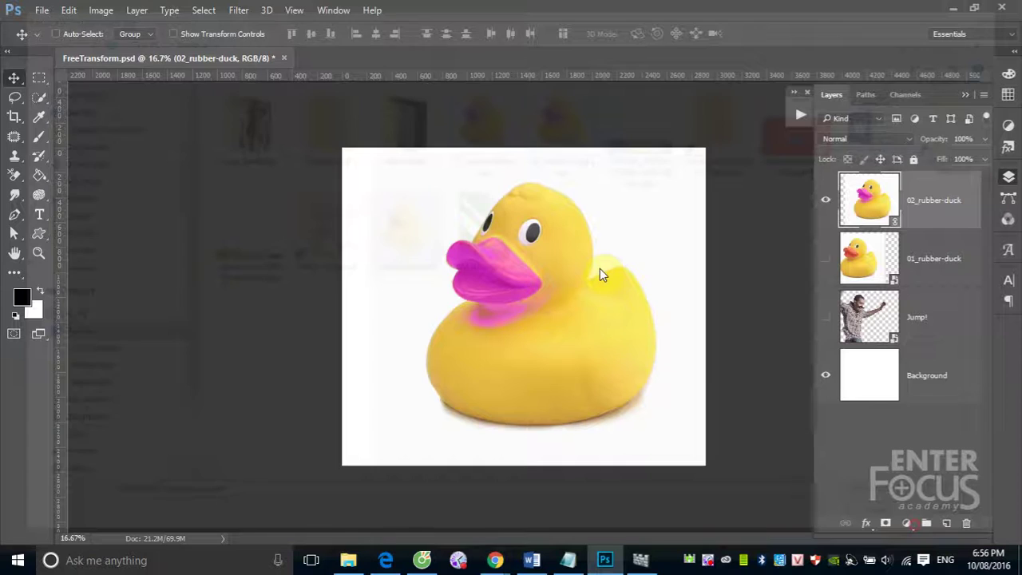
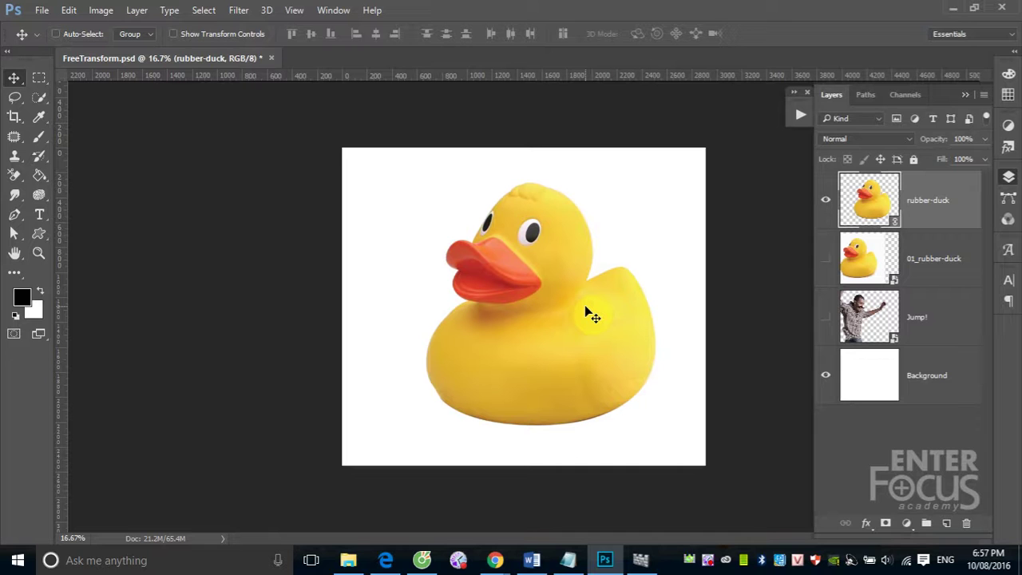
Use Embed Linked so the rubber-duck smart object's file is stored inside the document
{"action": "right_click", "coordinate": [943, 220]}
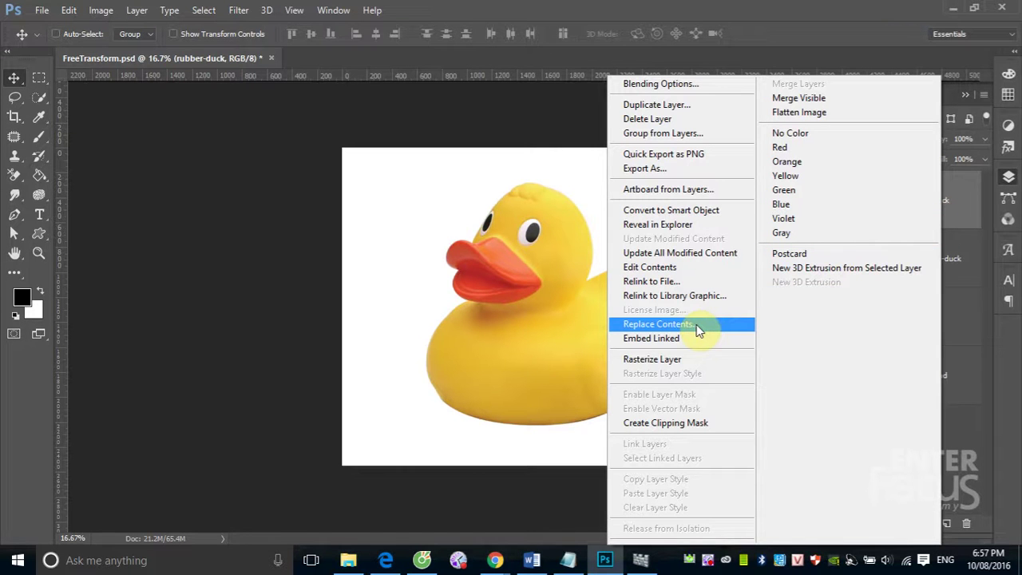
{"action": "left_click", "coordinate": [815, 31]}
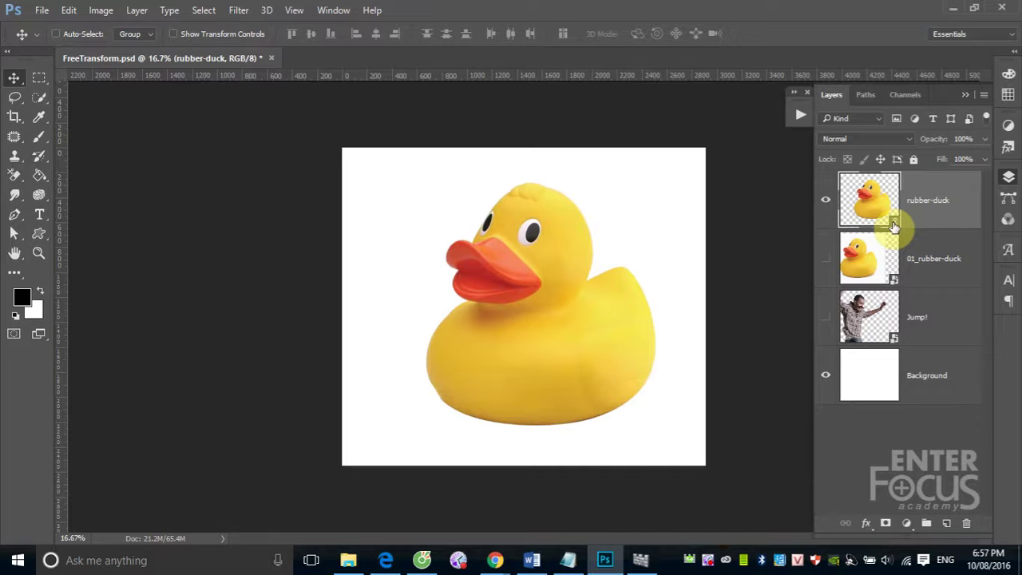
{"action": "right_click", "coordinate": [929, 205]}
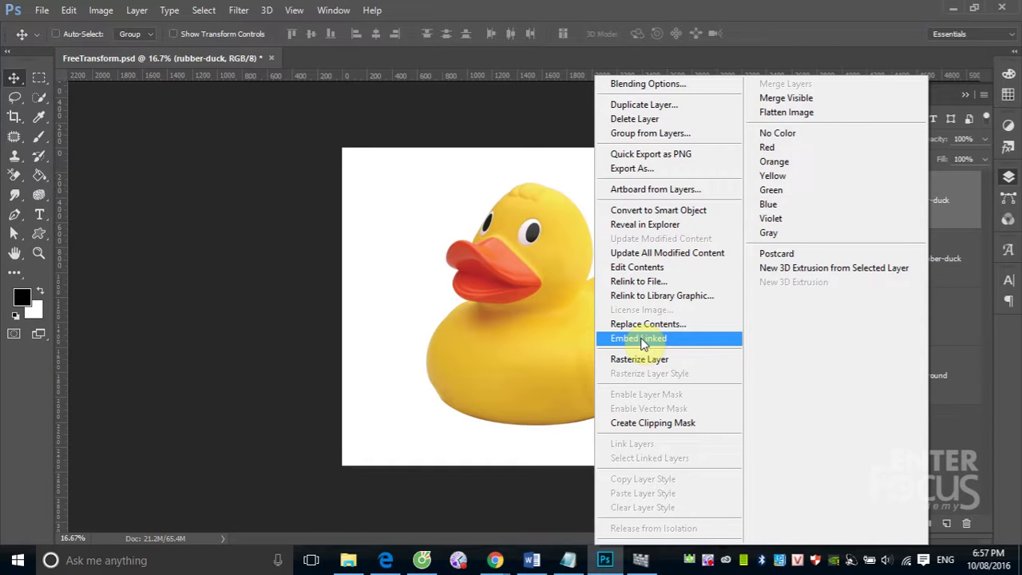
{"action": "left_click", "coordinate": [935, 202]}
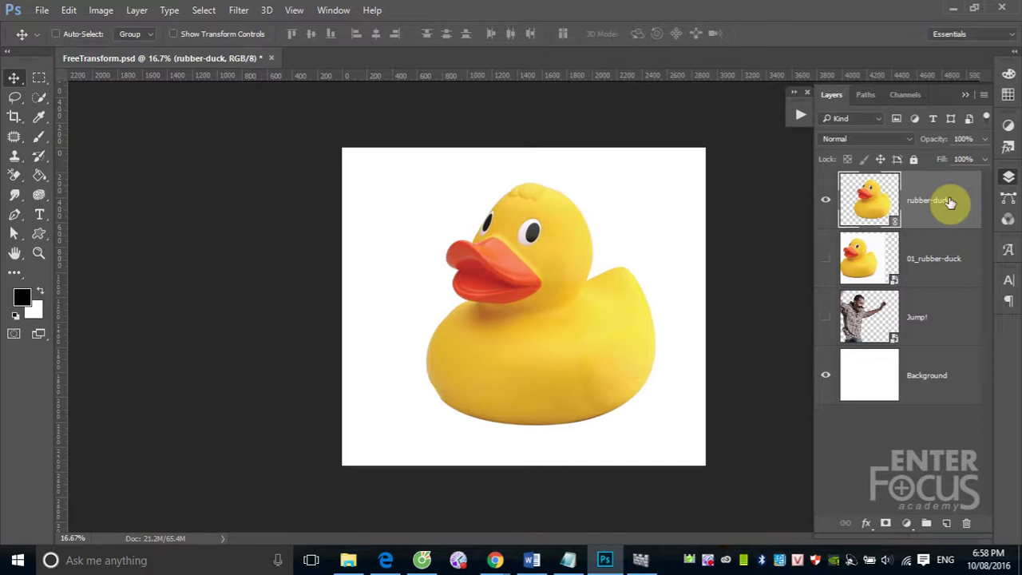
{"action": "right_click", "coordinate": [940, 209]}
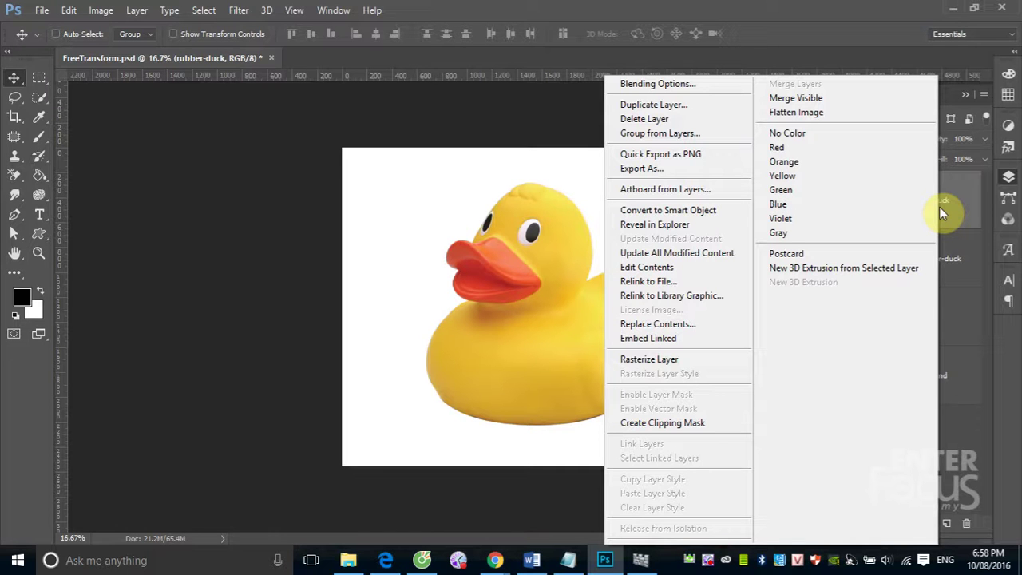
{"action": "left_click", "coordinate": [659, 339]}
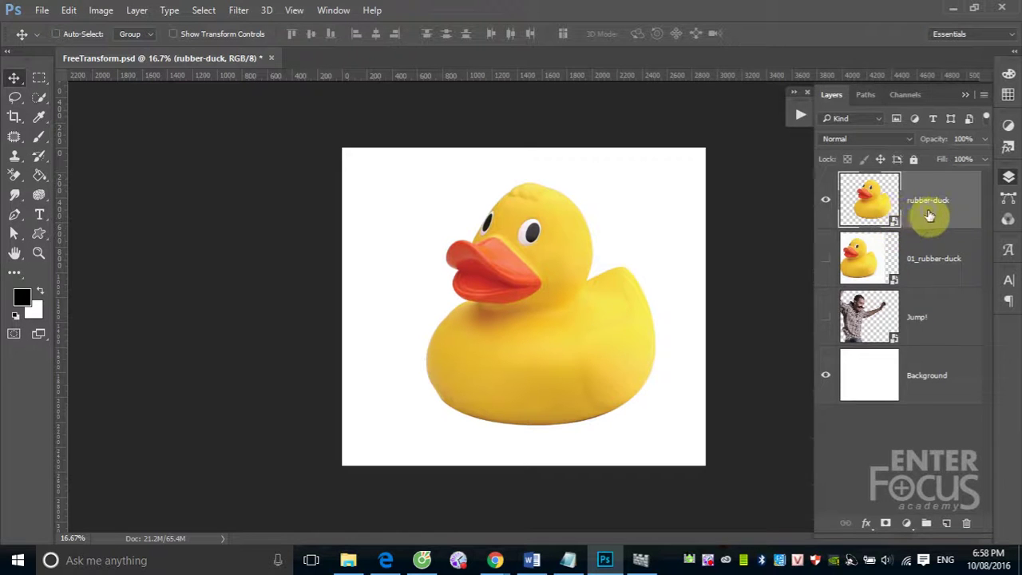
Relink the rubber-duck smart object to 01_rubber-duck.jpg from the Desktop
{"action": "right_click", "coordinate": [928, 210]}
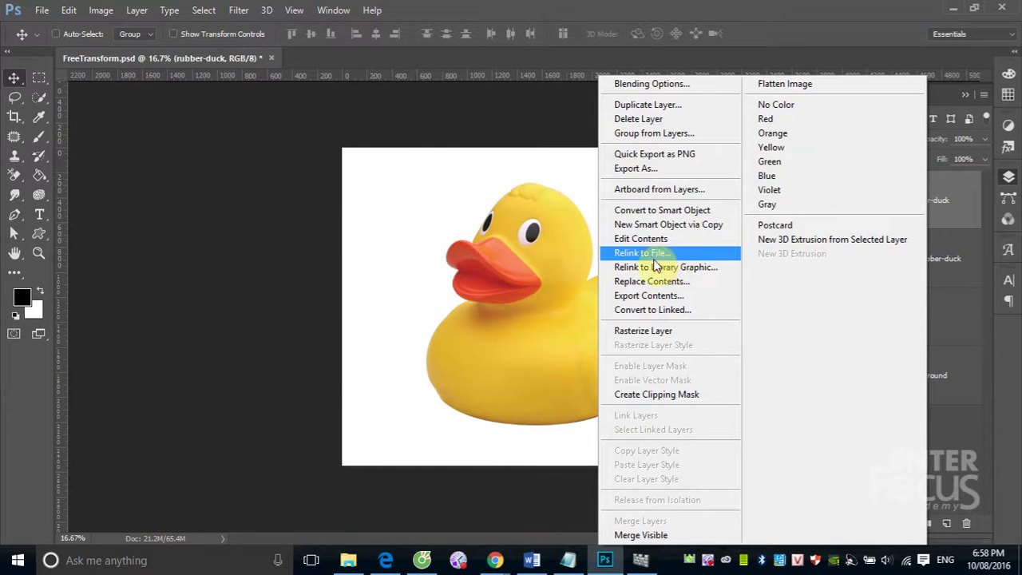
{"action": "left_click", "coordinate": [650, 255]}
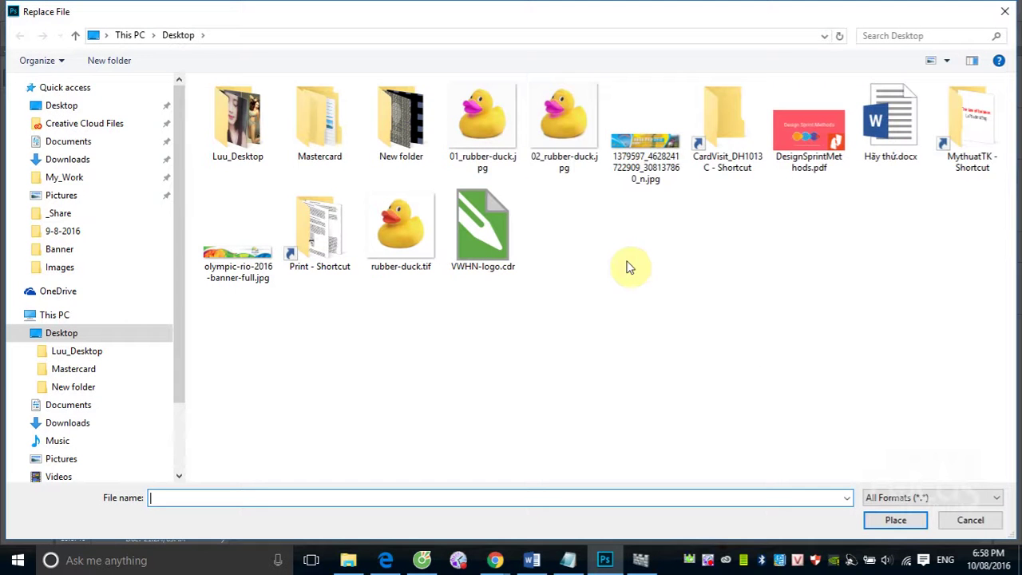
{"action": "left_click", "coordinate": [478, 132]}
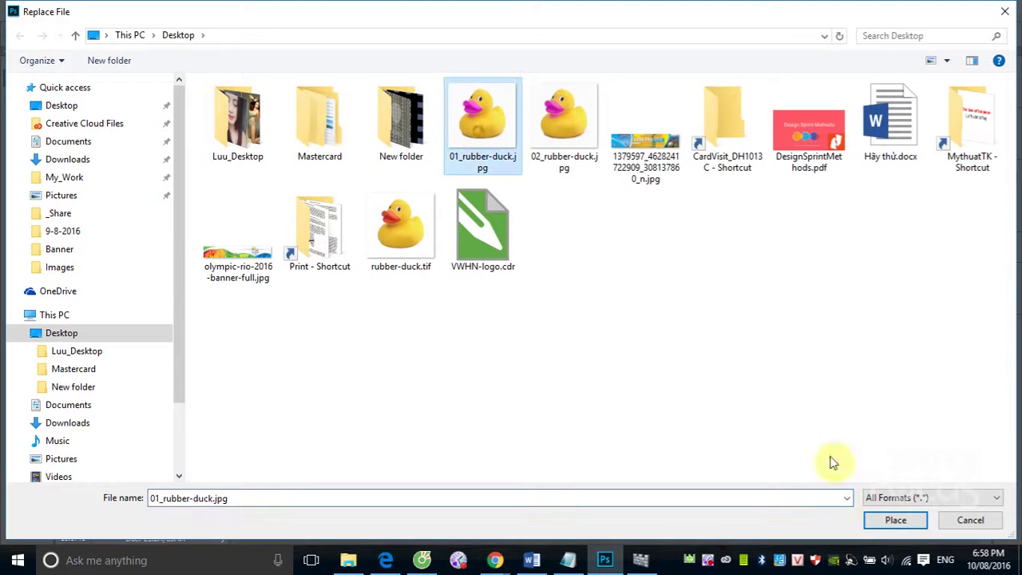
{"action": "left_click", "coordinate": [888, 520]}
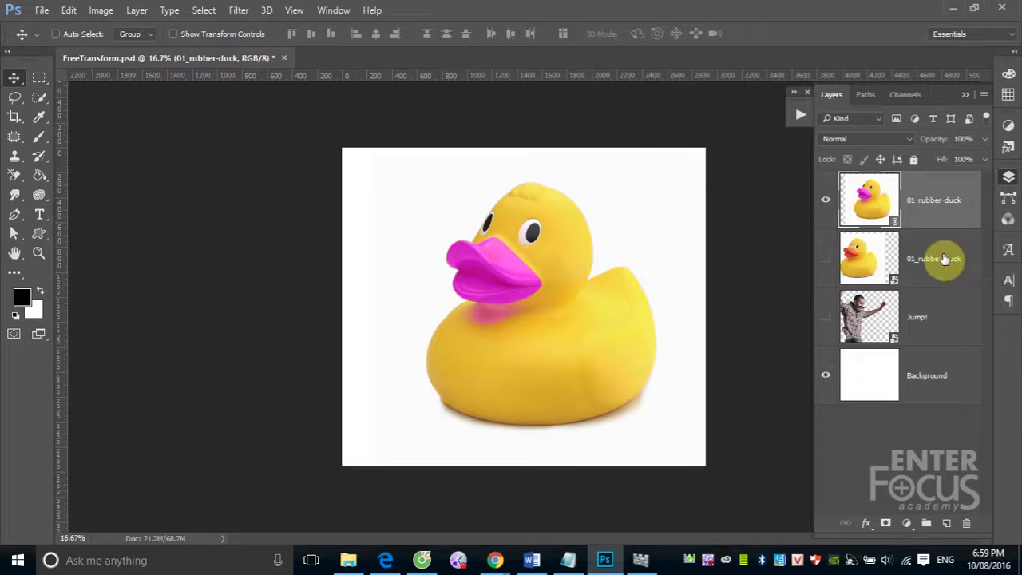
{"action": "right_click", "coordinate": [950, 211]}
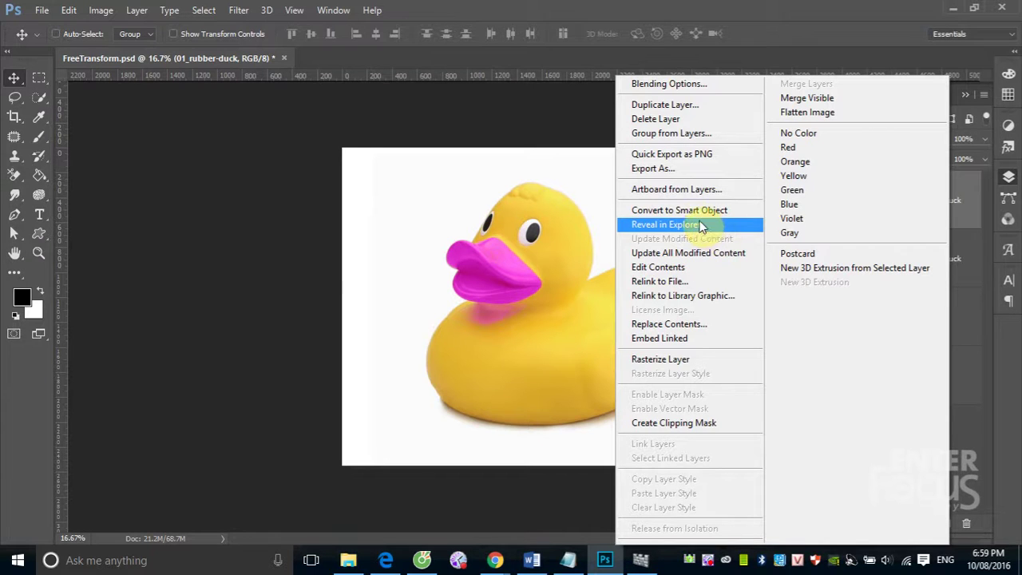
{"action": "left_click", "coordinate": [687, 156]}
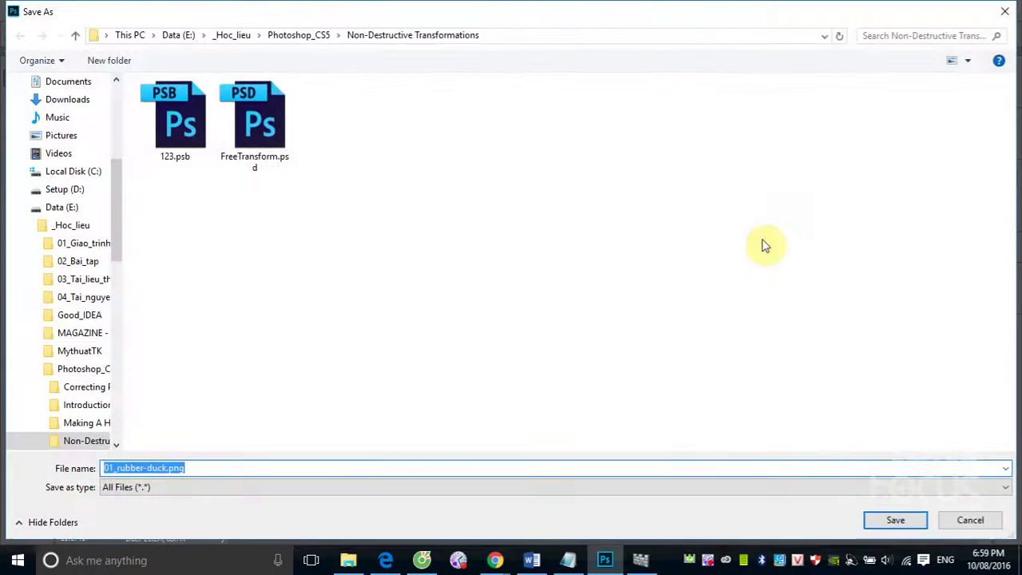
{"action": "left_click", "coordinate": [971, 520]}
{"action": "right_click", "coordinate": [929, 268]}
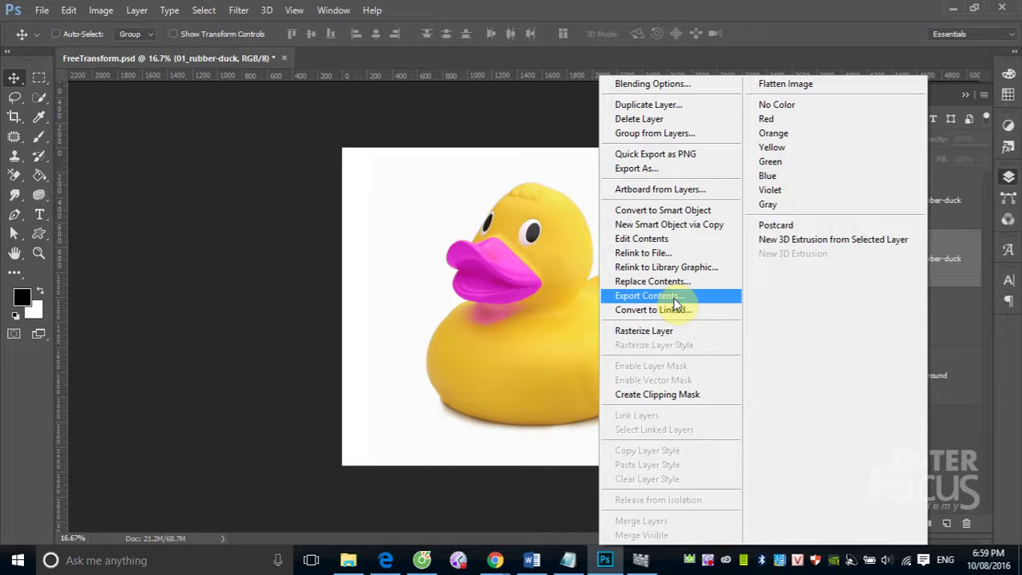
{"action": "left_click", "coordinate": [965, 324]}
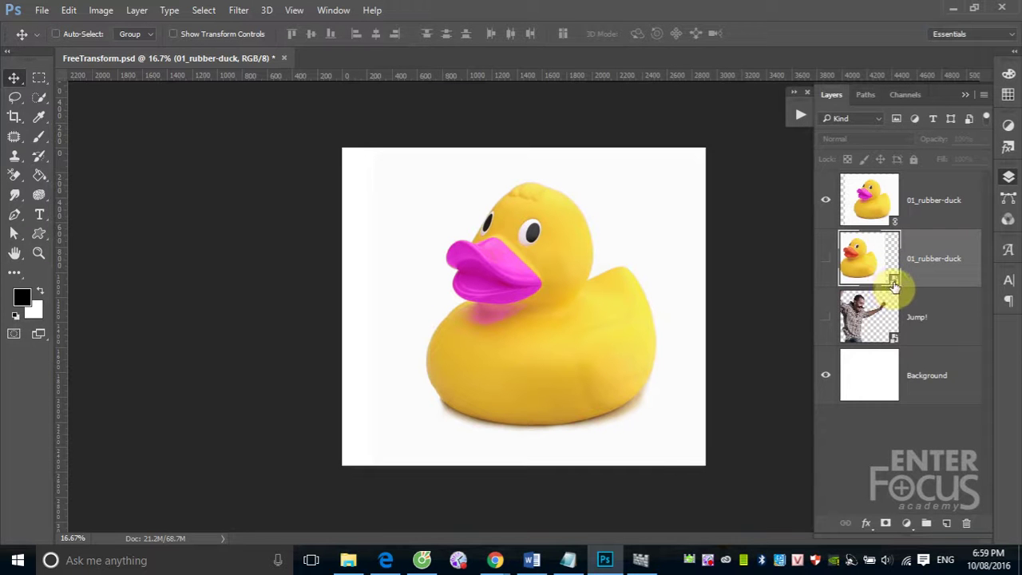
{"action": "right_click", "coordinate": [936, 286]}
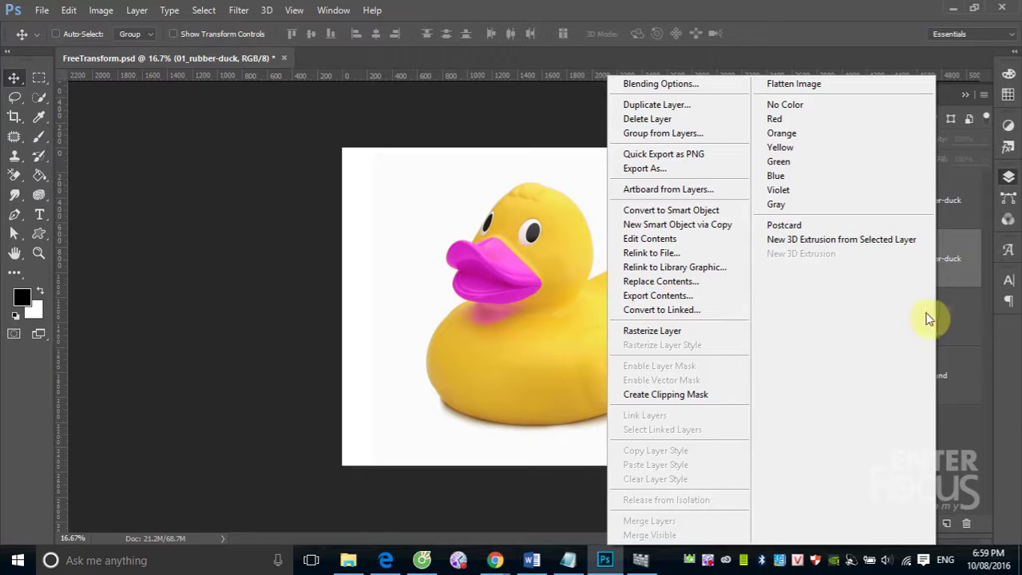
{"action": "left_click", "coordinate": [955, 289]}
{"action": "left_click", "coordinate": [915, 214]}
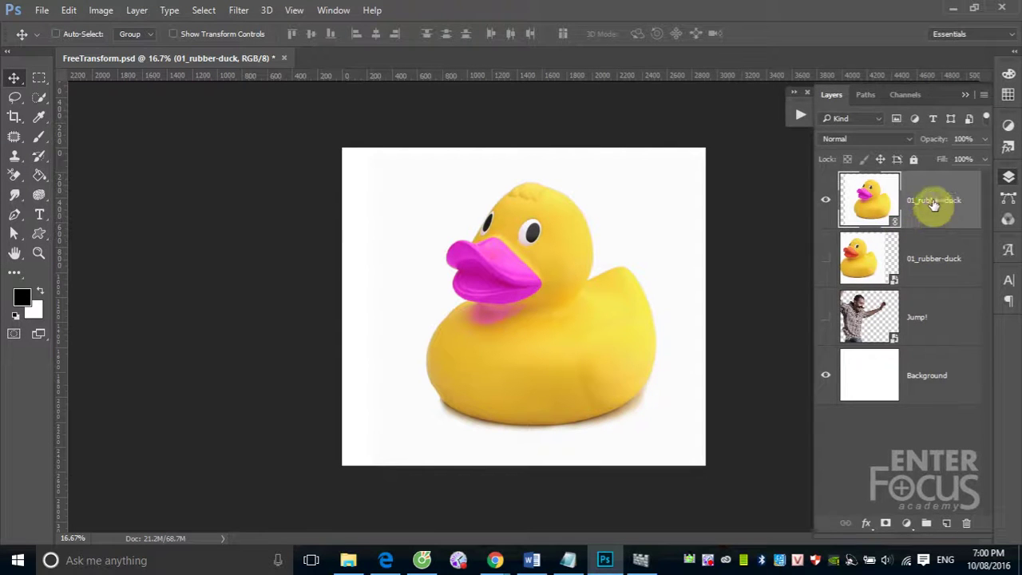
{"action": "right_click", "coordinate": [933, 209]}
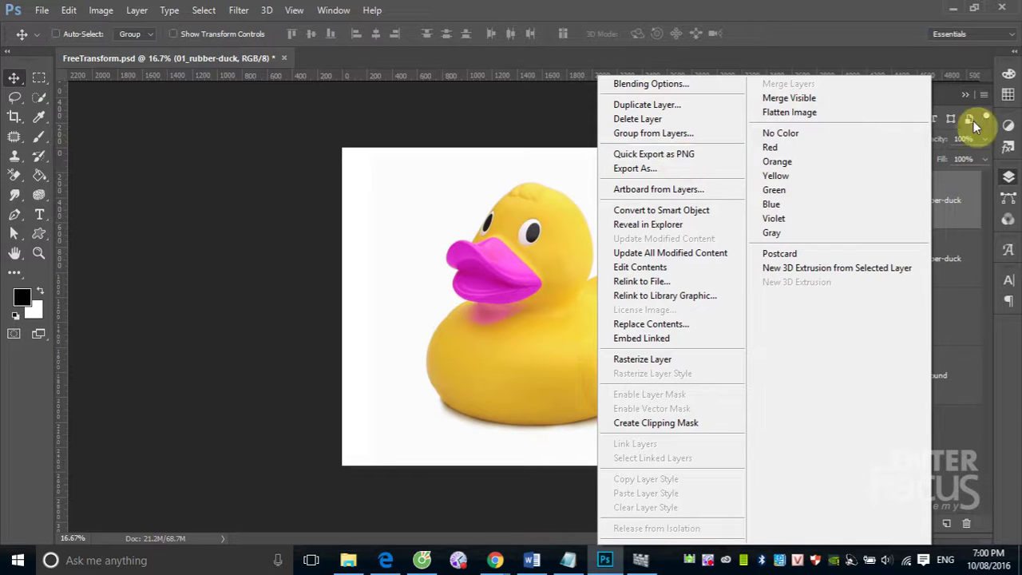
{"action": "left_click", "coordinate": [962, 262]}
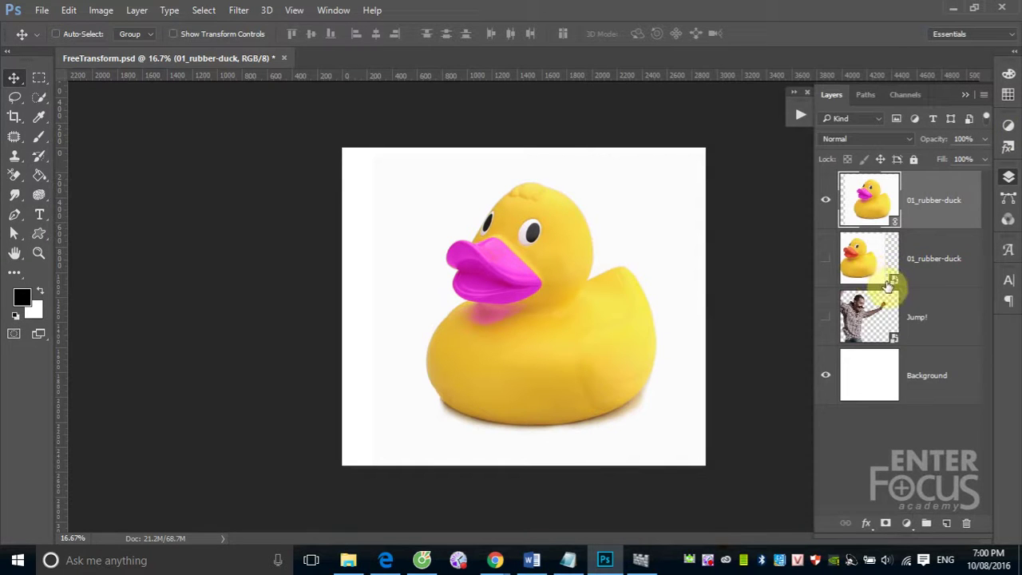
{"action": "right_click", "coordinate": [911, 272]}
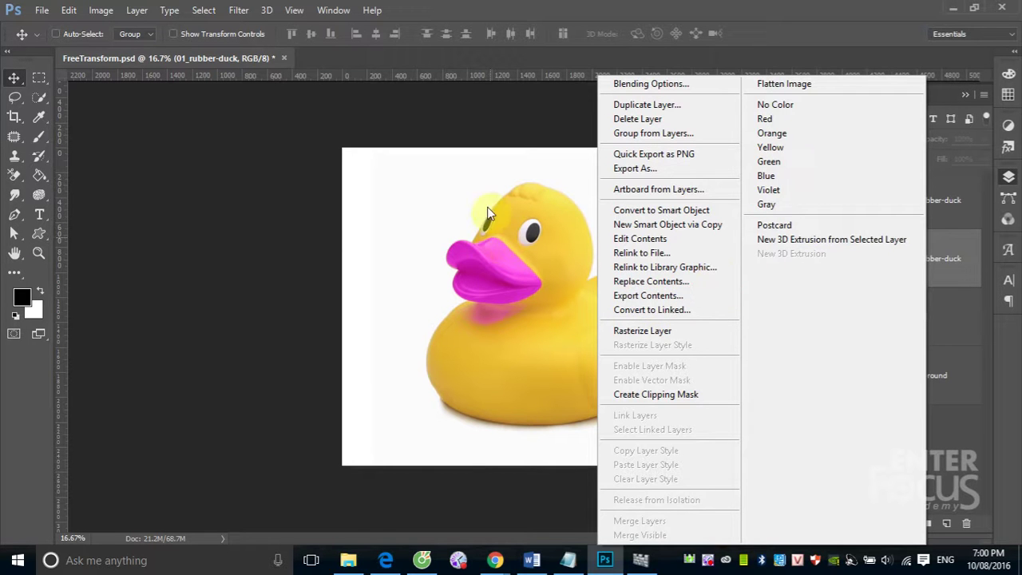
{"action": "left_click", "coordinate": [410, 176]}
Show the second 01_rubber-duck and Jump! layers and move the orange-beaked duck right, behind the pink one
{"action": "left_click", "coordinate": [826, 256]}
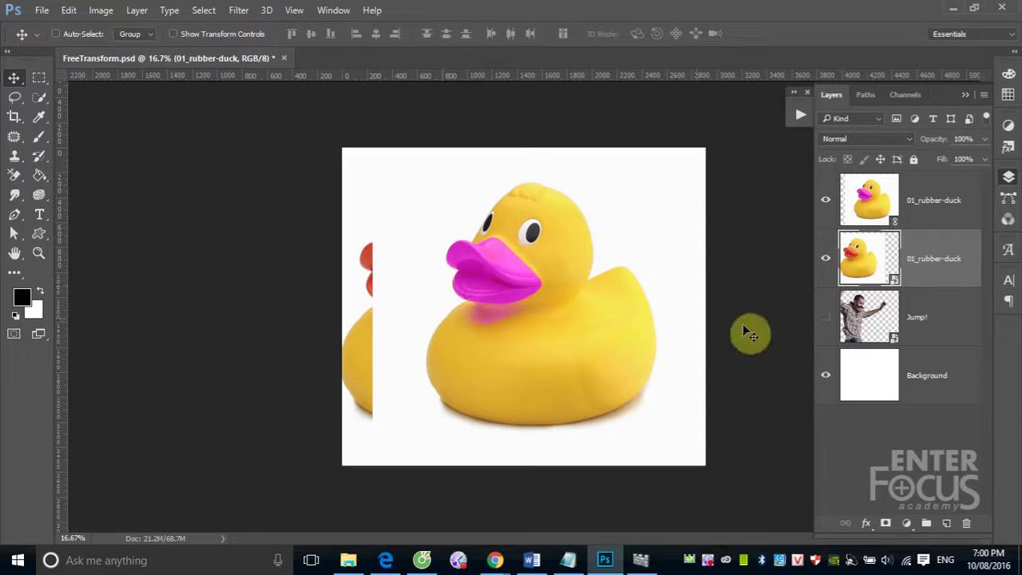
{"action": "left_click", "coordinate": [828, 317]}
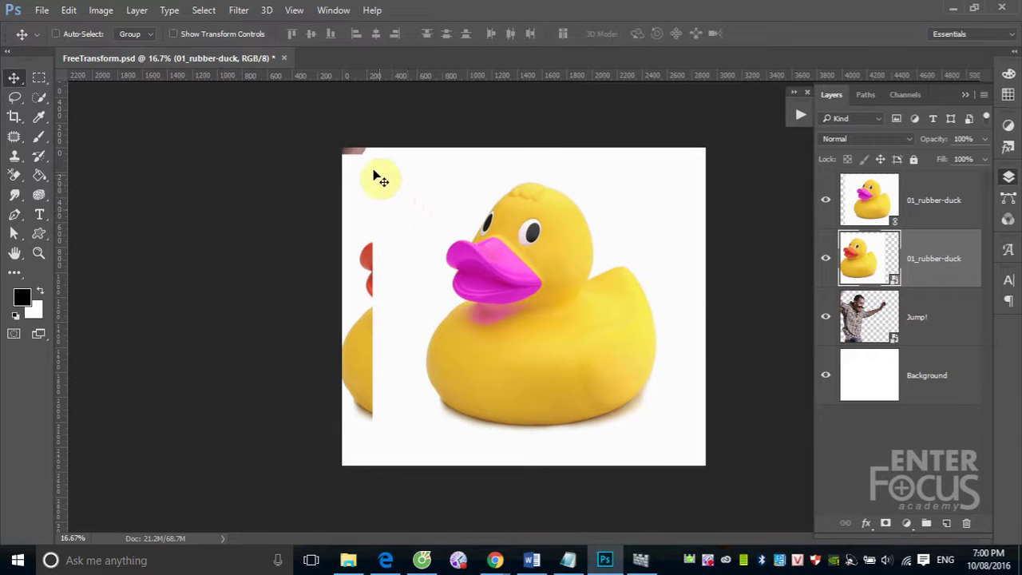
{"action": "left_click_drag", "start_coordinate": [357, 158], "coordinate": [467, 225]}
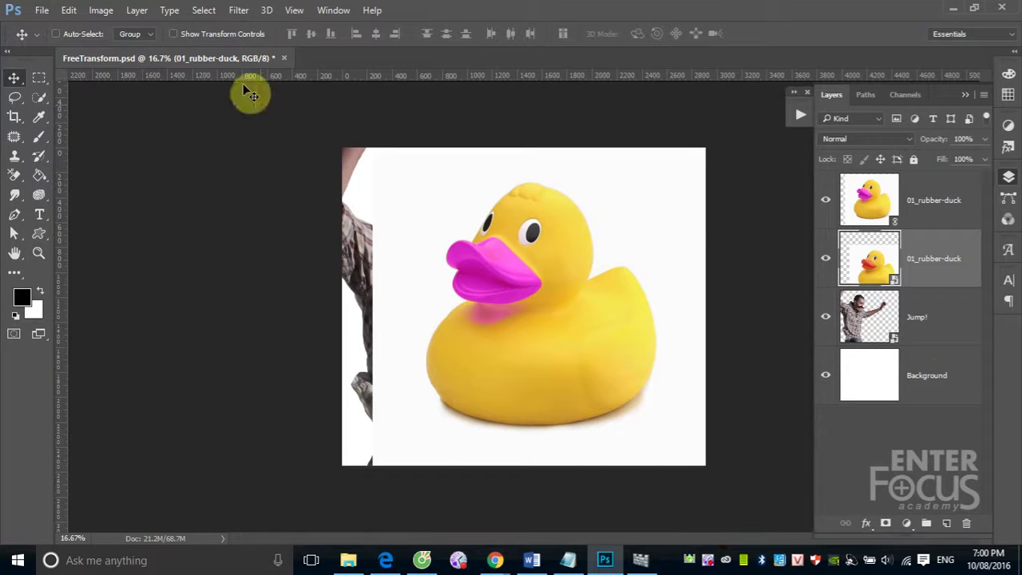
{"action": "left_click", "coordinate": [98, 14]}
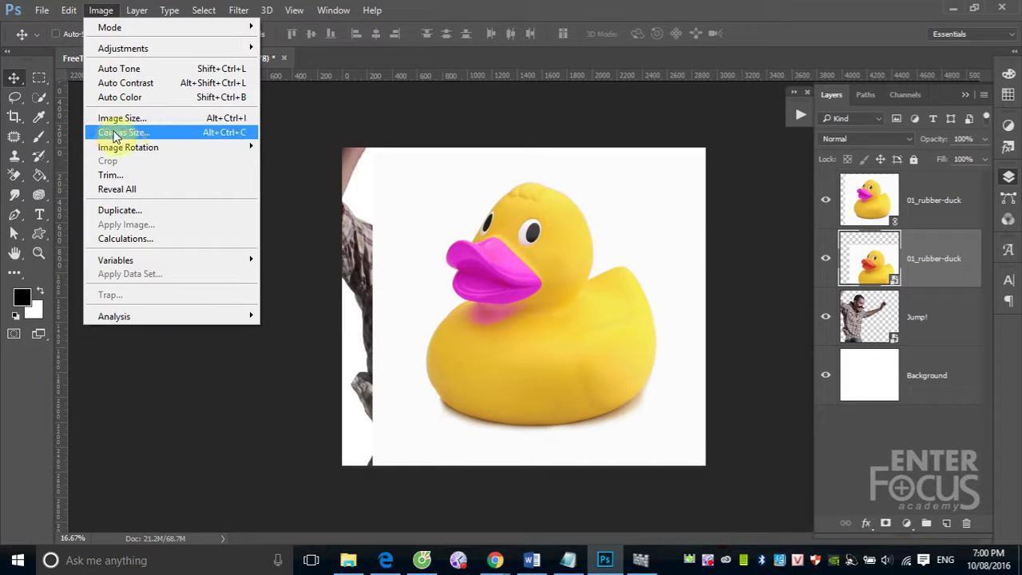
Duplicate the image as FreeTransform copy and delete its second duck and Jump! layers
{"action": "left_click", "coordinate": [123, 211]}
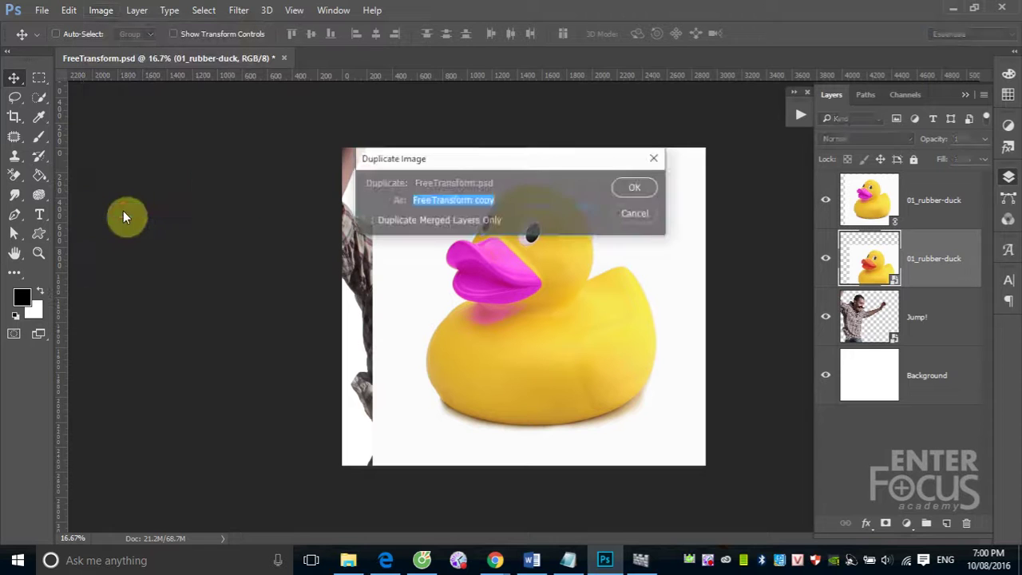
{"action": "left_click", "coordinate": [638, 190]}
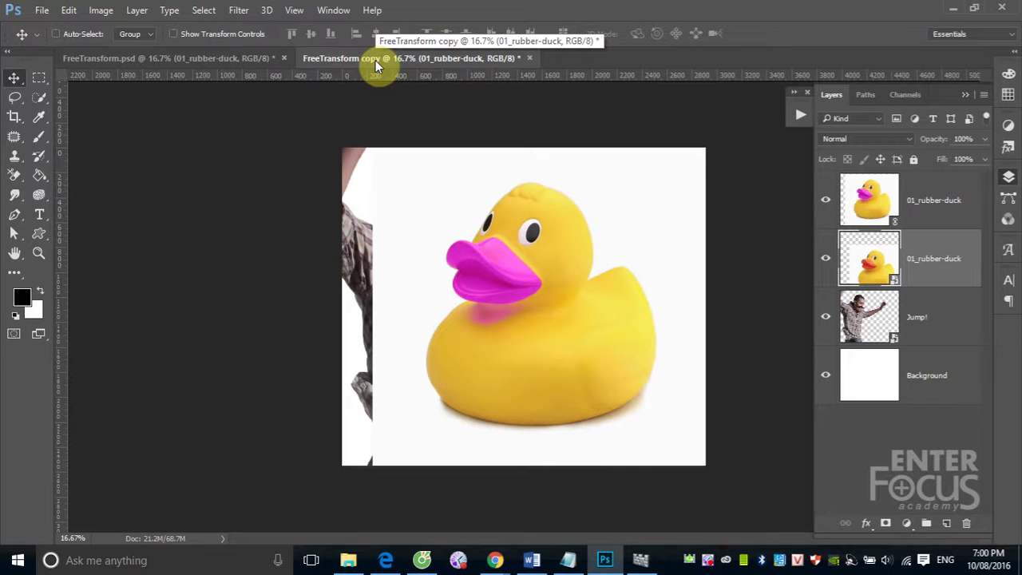
{"action": "left_click", "coordinate": [488, 265]}
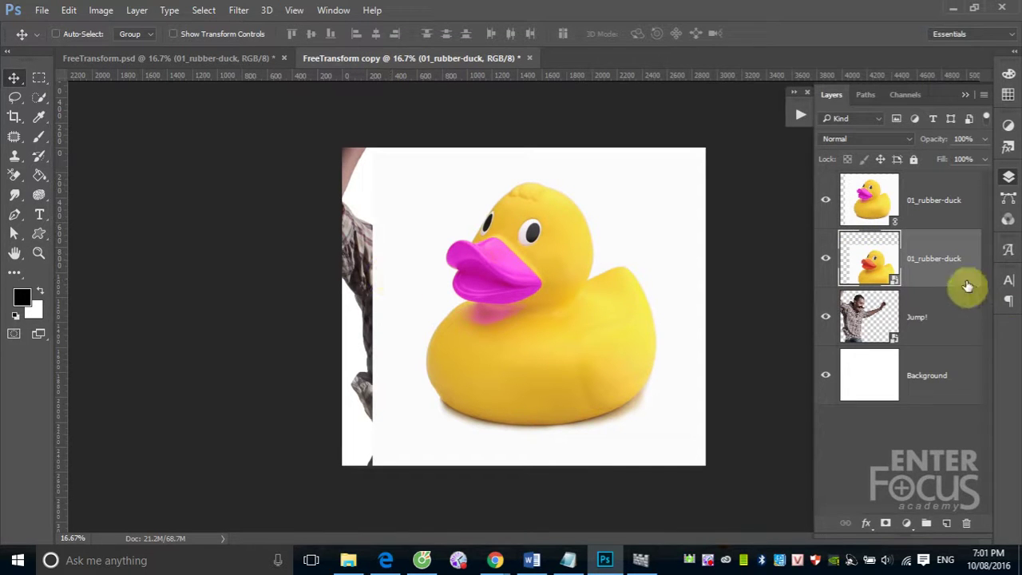
{"action": "left_click_drag", "start_coordinate": [954, 272], "coordinate": [967, 521]}
{"action": "left_click_drag", "start_coordinate": [940, 258], "coordinate": [967, 523]}
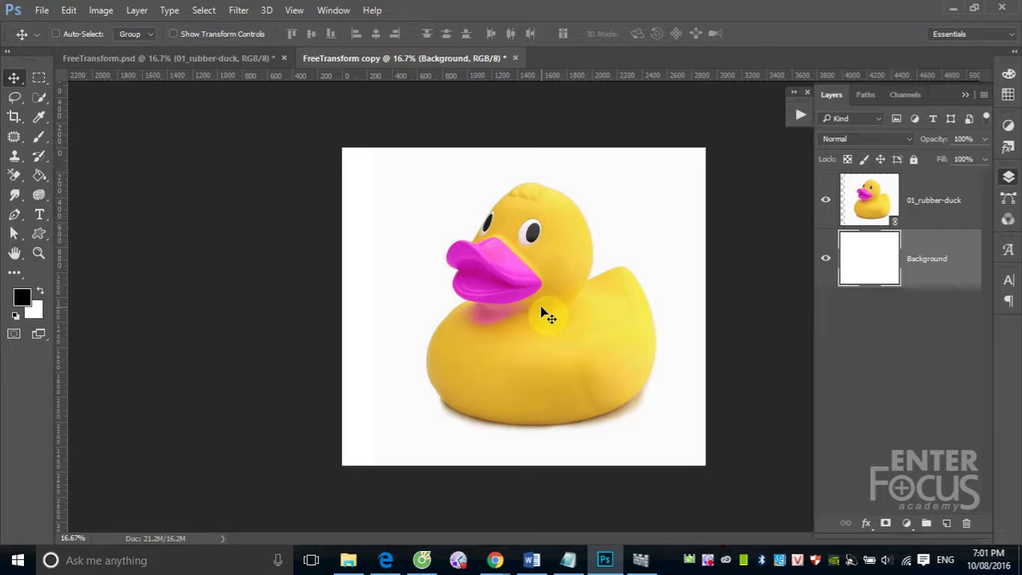
In FreeTransform.psd, export the second duck smart object's contents under the file name 'xuat'
{"action": "left_click", "coordinate": [211, 58]}
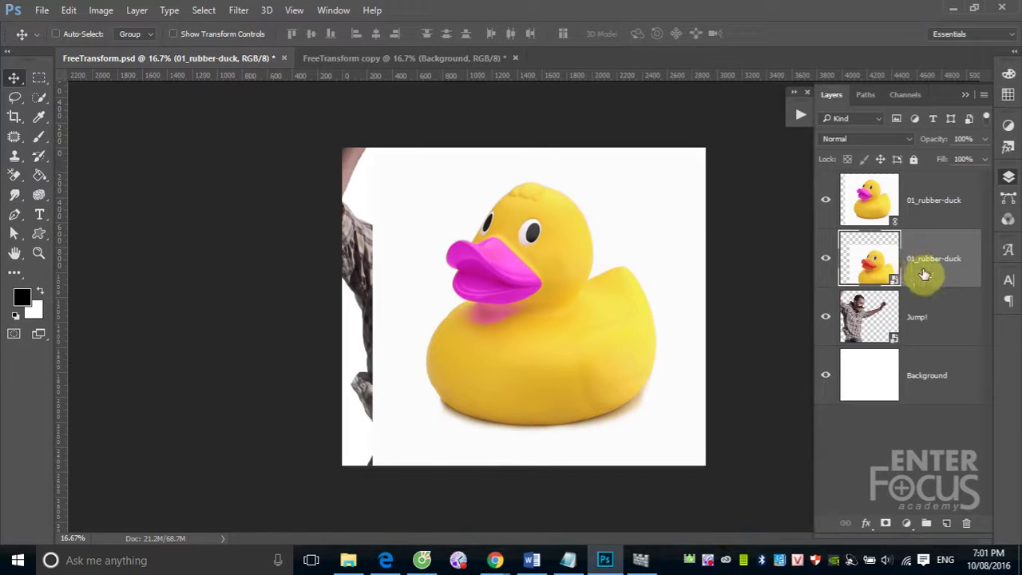
{"action": "right_click", "coordinate": [925, 204]}
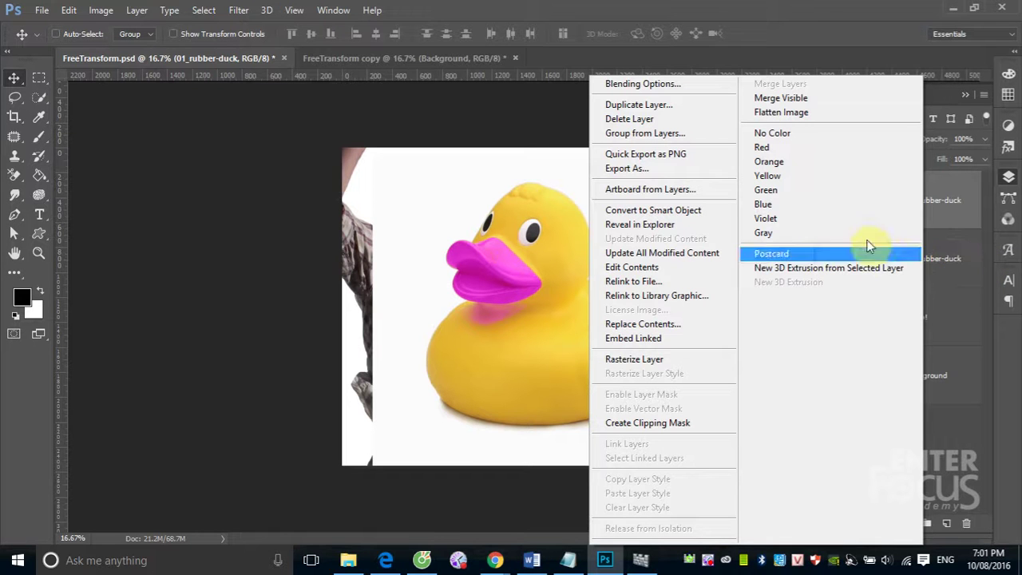
{"action": "left_click", "coordinate": [947, 259]}
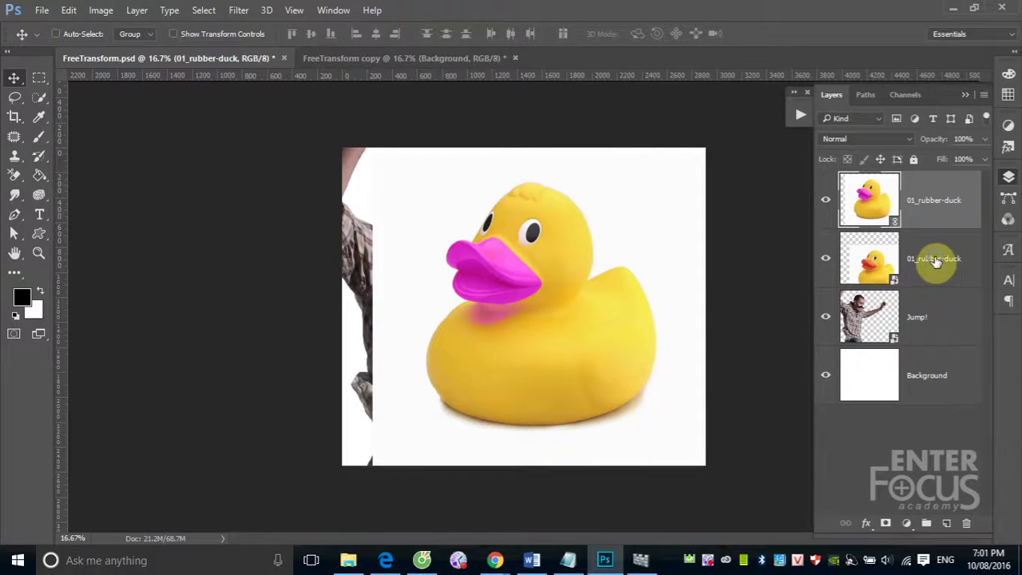
{"action": "right_click", "coordinate": [936, 260]}
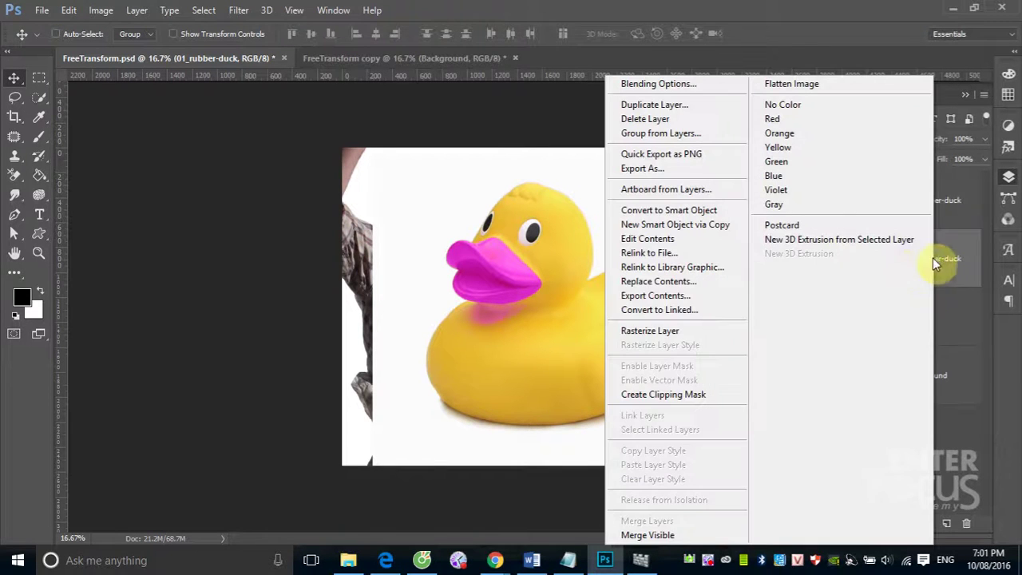
{"action": "left_click", "coordinate": [653, 296]}
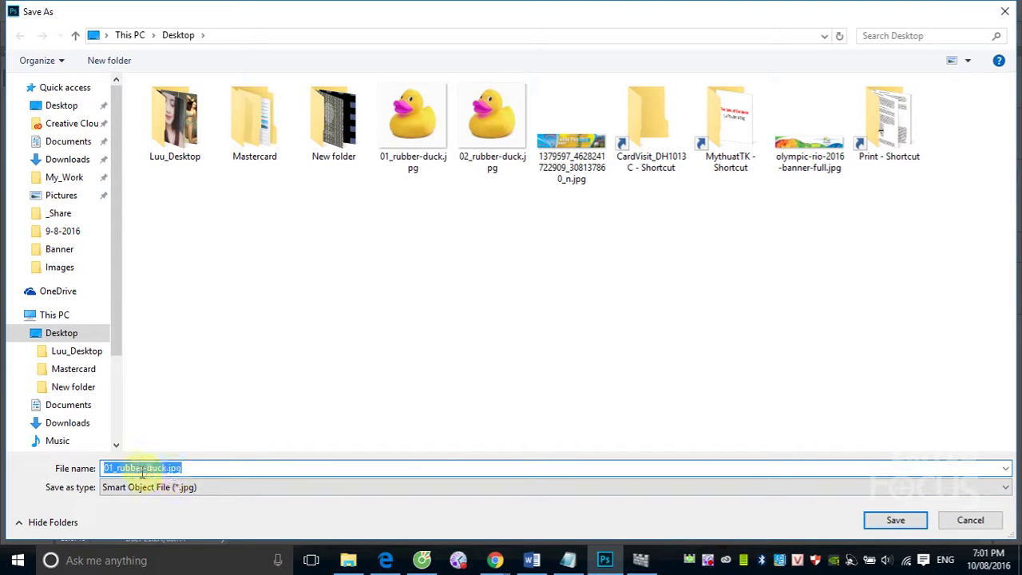
{"action": "left_click_drag", "start_coordinate": [189, 470], "coordinate": [85, 467]}
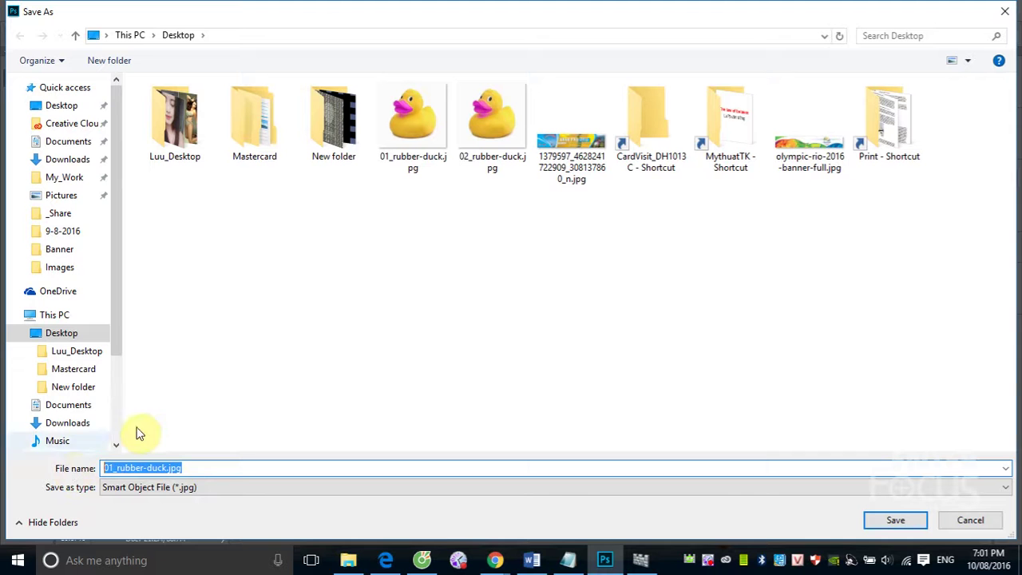
{"action": "type", "text": "xuat"}
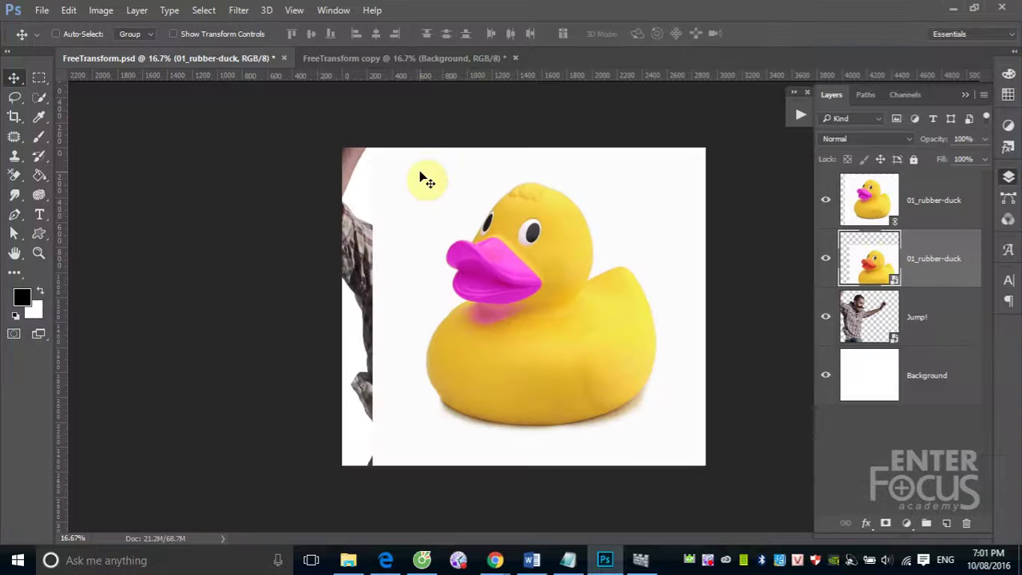
{"action": "left_click", "coordinate": [42, 9]}
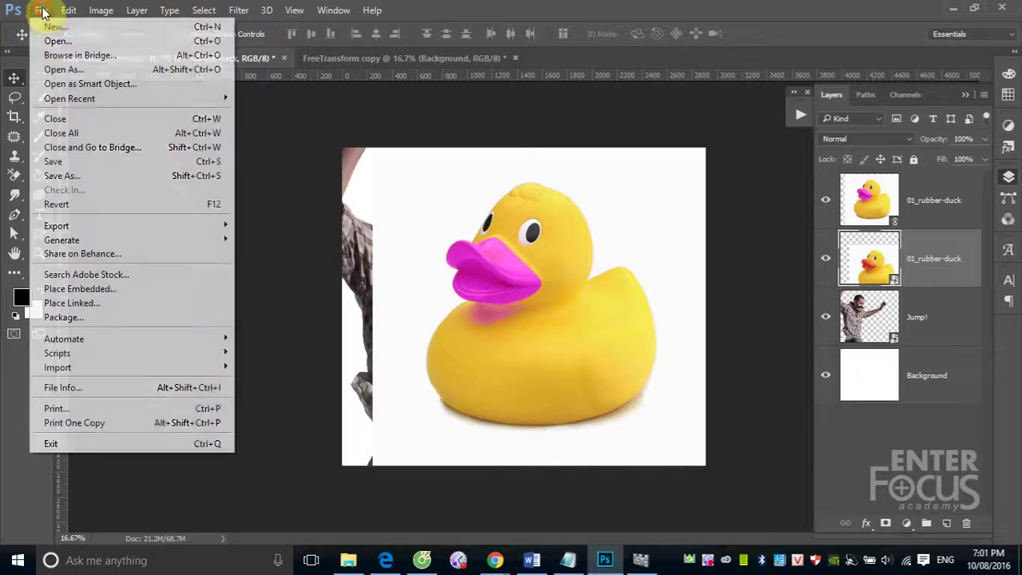
{"action": "left_click", "coordinate": [53, 40]}
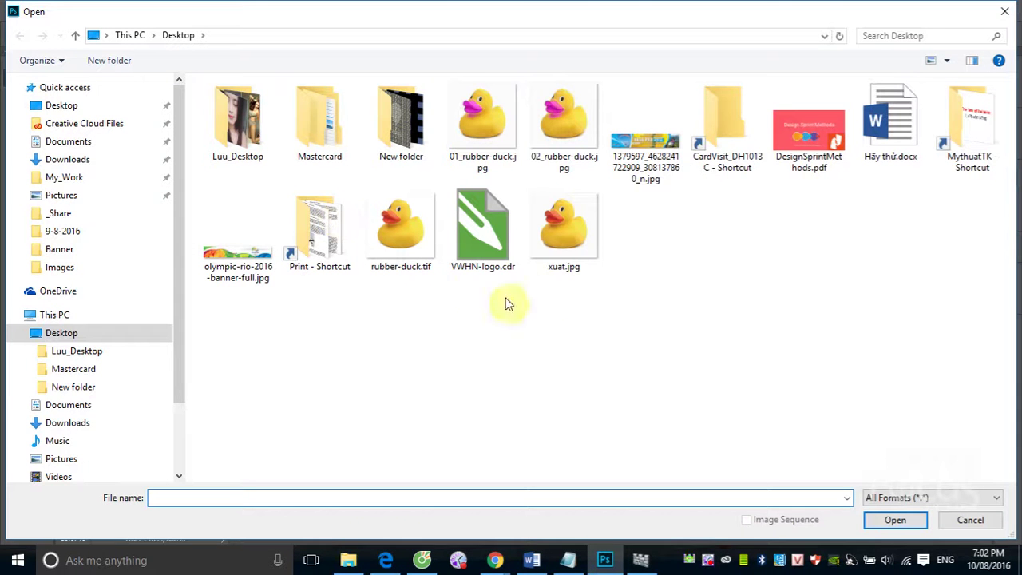
{"action": "left_click", "coordinate": [558, 232]}
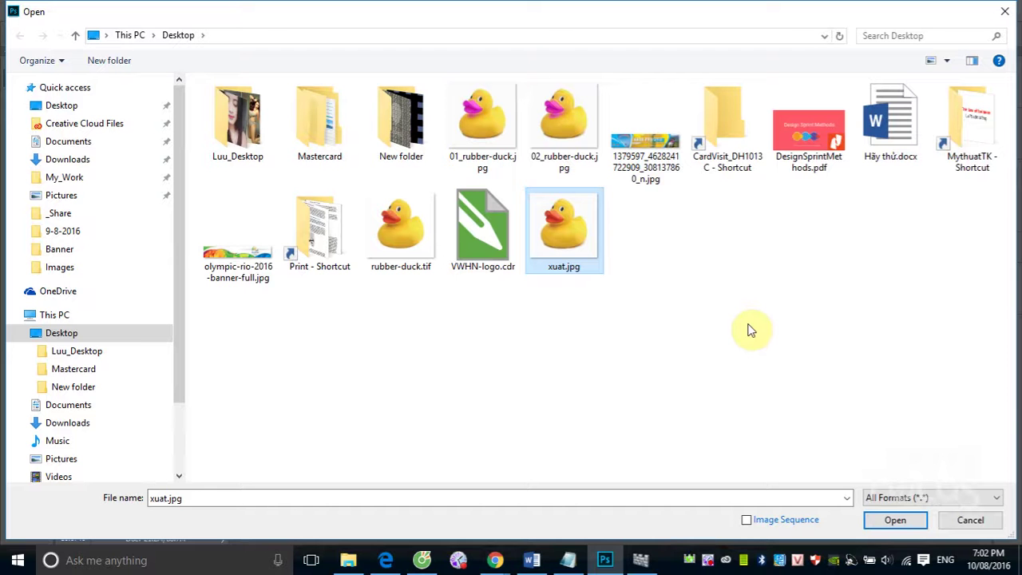
{"action": "left_click", "coordinate": [971, 520]}
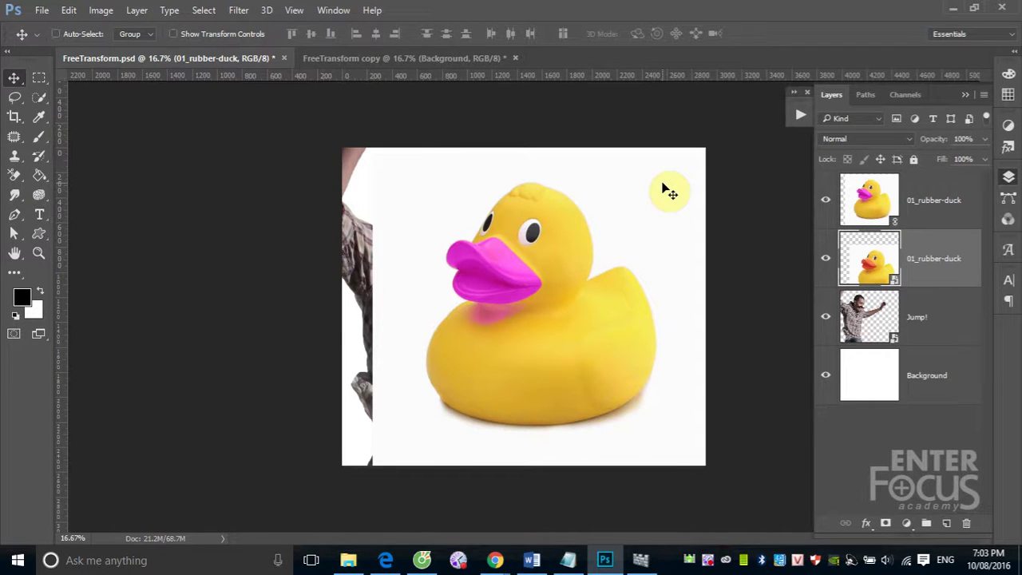
Rasterize the top duck layer and hide the Jump! layer
{"action": "left_click", "coordinate": [245, 16]}
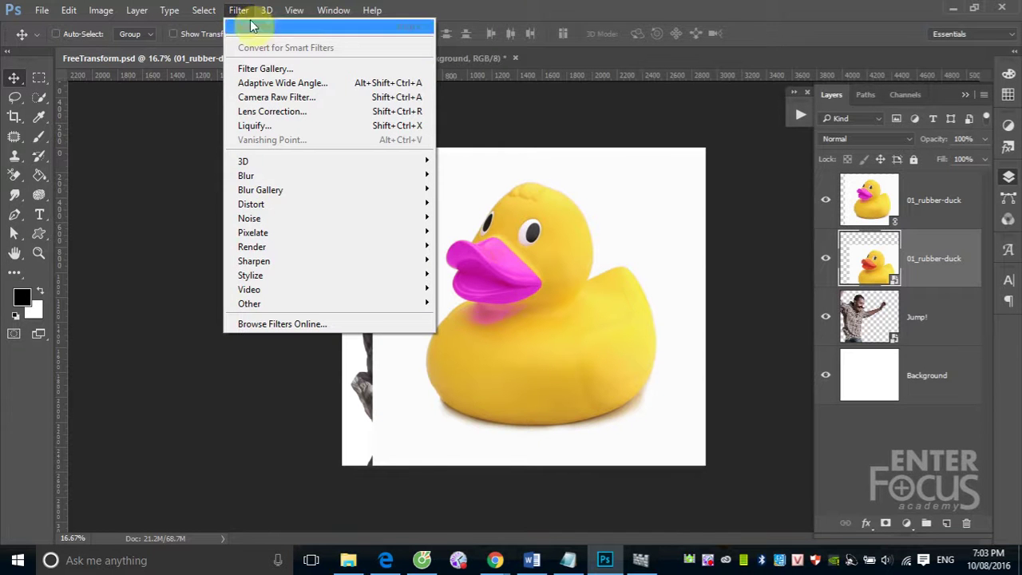
{"action": "left_click", "coordinate": [922, 201]}
{"action": "right_click", "coordinate": [921, 201]}
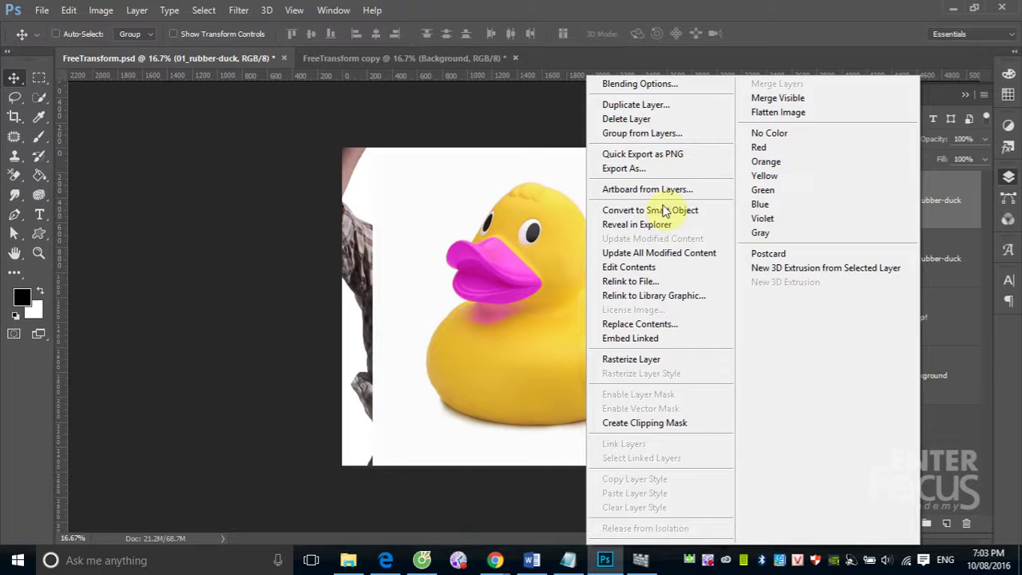
{"action": "left_click", "coordinate": [659, 361]}
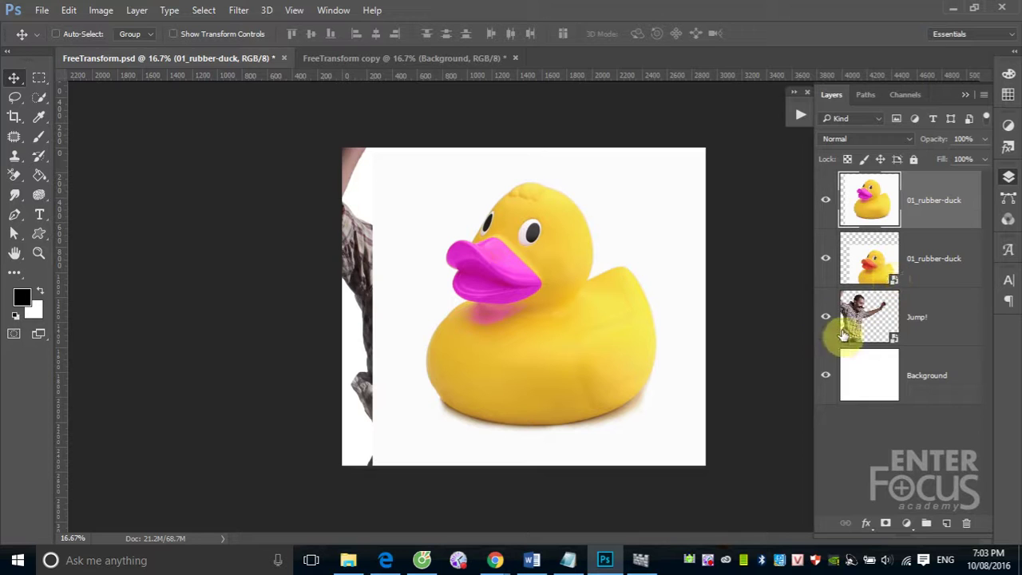
{"action": "left_click", "coordinate": [826, 317]}
Select both duck layers and centre them horizontally and vertically on the canvas
{"action": "left_click", "coordinate": [937, 276]}
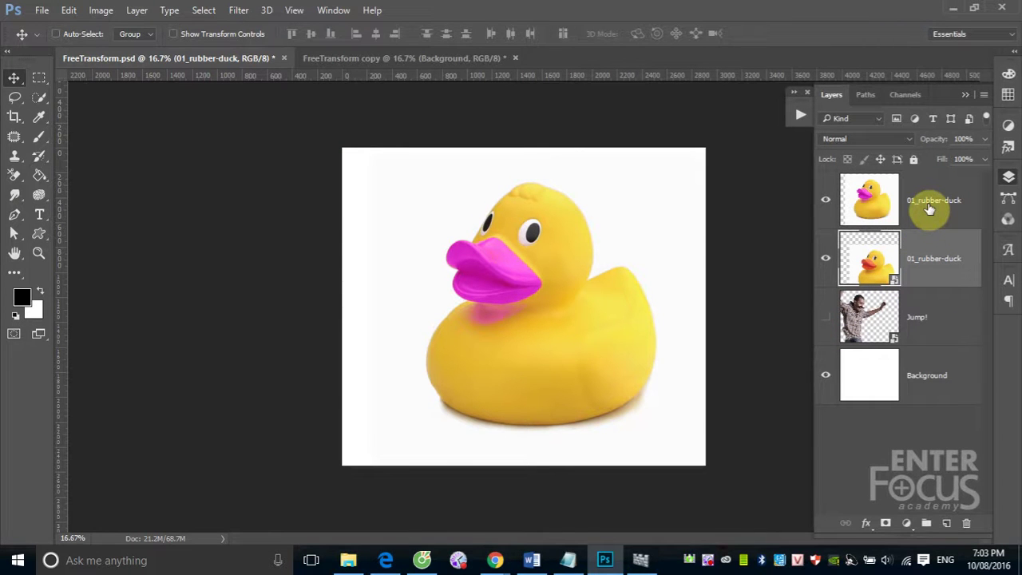
{"action": "left_click", "coordinate": [933, 206]}
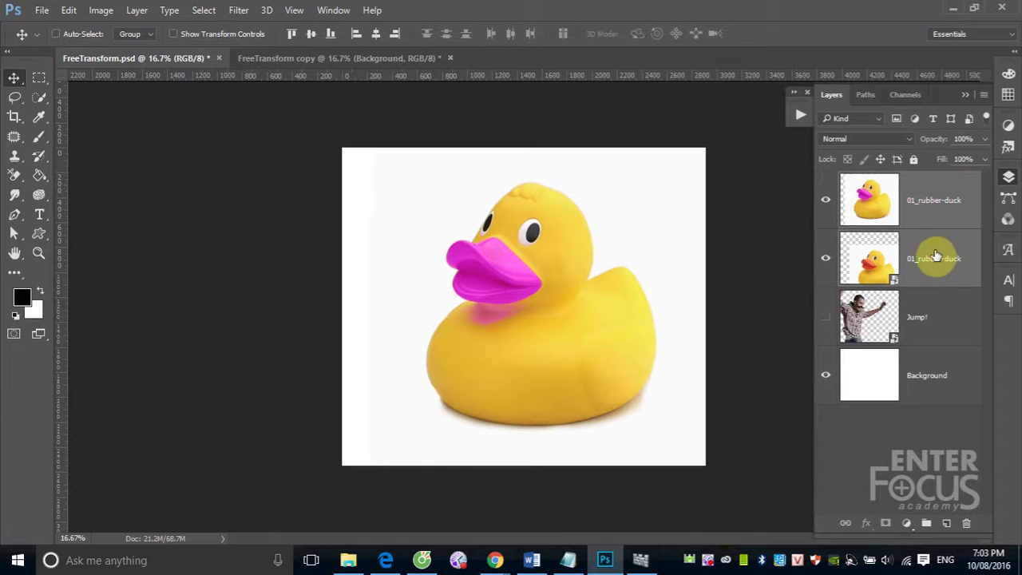
{"action": "left_click", "coordinate": [942, 256]}
{"action": "left_click", "coordinate": [942, 215], "text": "shift"}
{"action": "left_click", "coordinate": [375, 33]}
{"action": "left_click", "coordinate": [306, 33]}
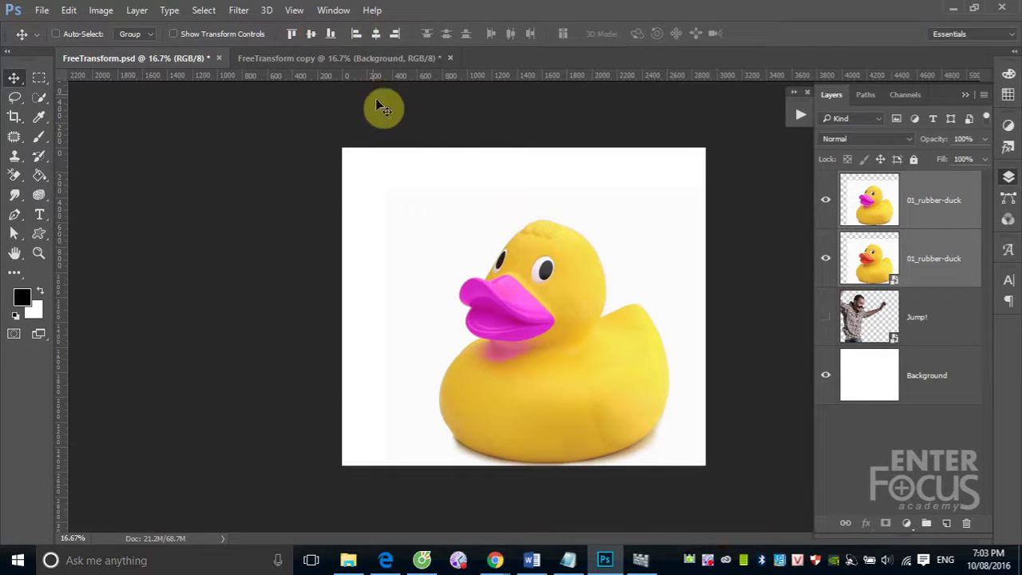
Scale the duck down to about 64% and move the top duck to the right
{"action": "key", "text": "ctrl+t"}
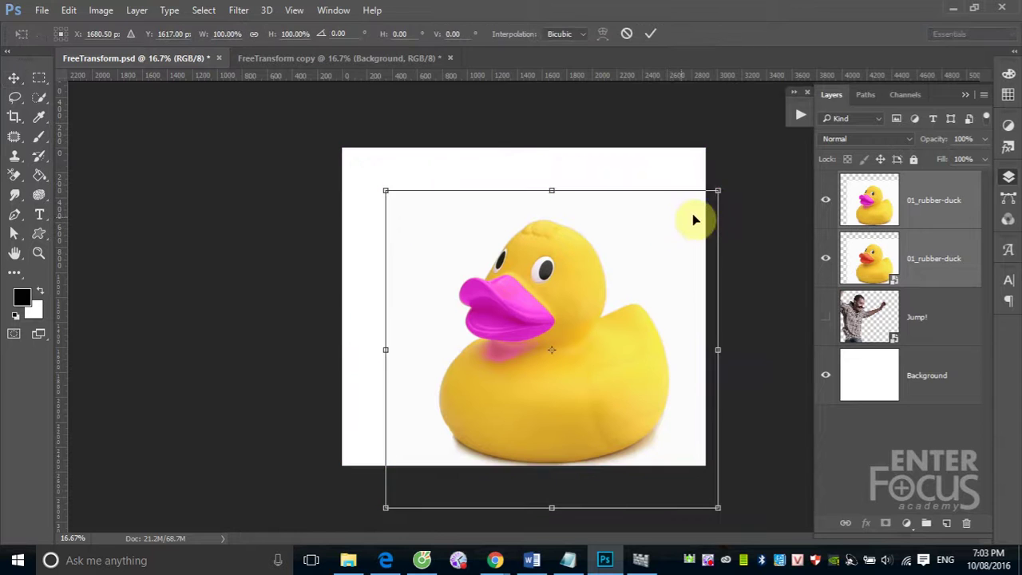
{"action": "left_click_drag", "start_coordinate": [720, 191], "coordinate": [661, 250]}
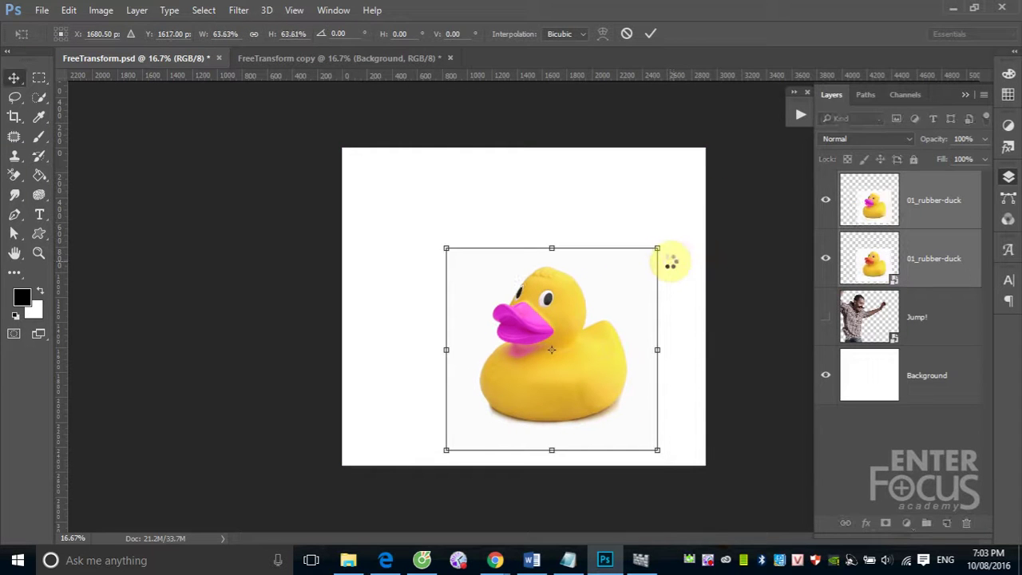
{"action": "key", "text": "Return"}
{"action": "mouse_move", "coordinate": [942, 208]}
{"action": "left_mouse_down"}
{"action": "mouse_move", "coordinate": [572, 371]}
{"action": "mouse_move", "coordinate": [649, 372]}
{"action": "left_mouse_up"}
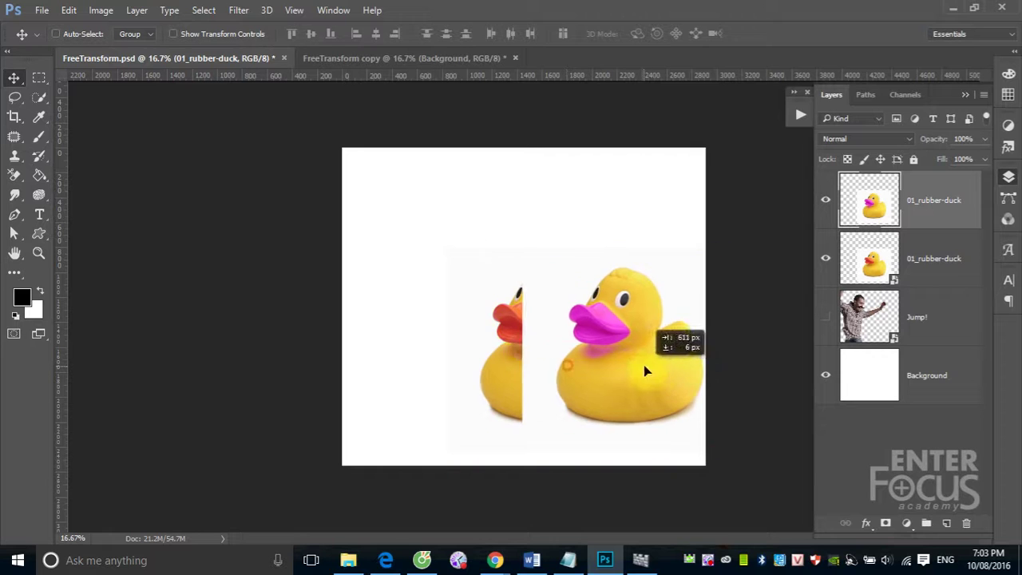
Move the orange-beaked duck to the left side and nudge the pink-beaked duck slightly left
{"action": "right_click", "coordinate": [494, 348]}
{"action": "left_click", "coordinate": [518, 359]}
{"action": "left_click_drag", "start_coordinate": [511, 361], "coordinate": [381, 362]}
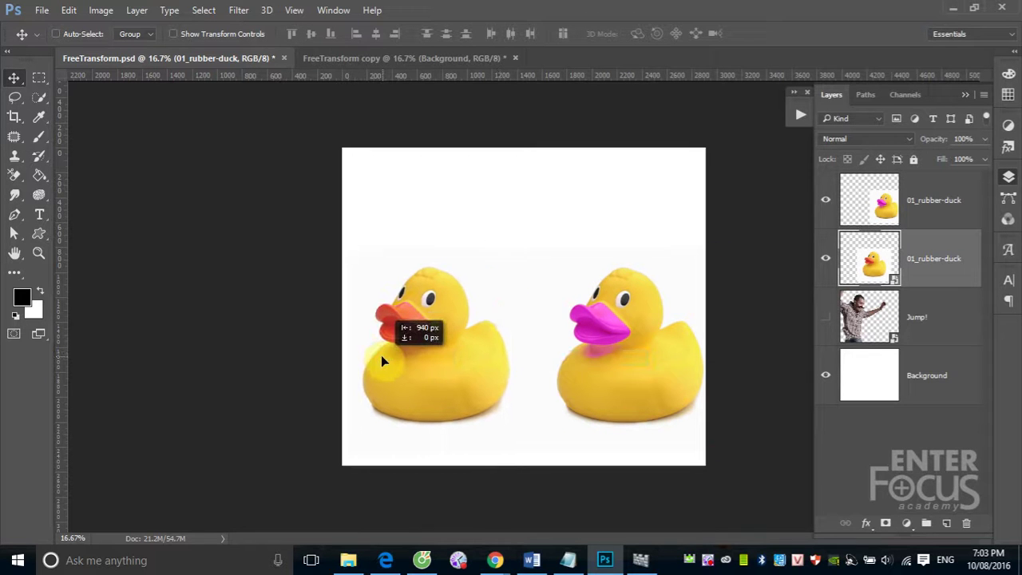
{"action": "right_click", "coordinate": [599, 370]}
{"action": "left_click", "coordinate": [639, 382]}
{"action": "left_click_drag", "start_coordinate": [644, 383], "coordinate": [630, 378]}
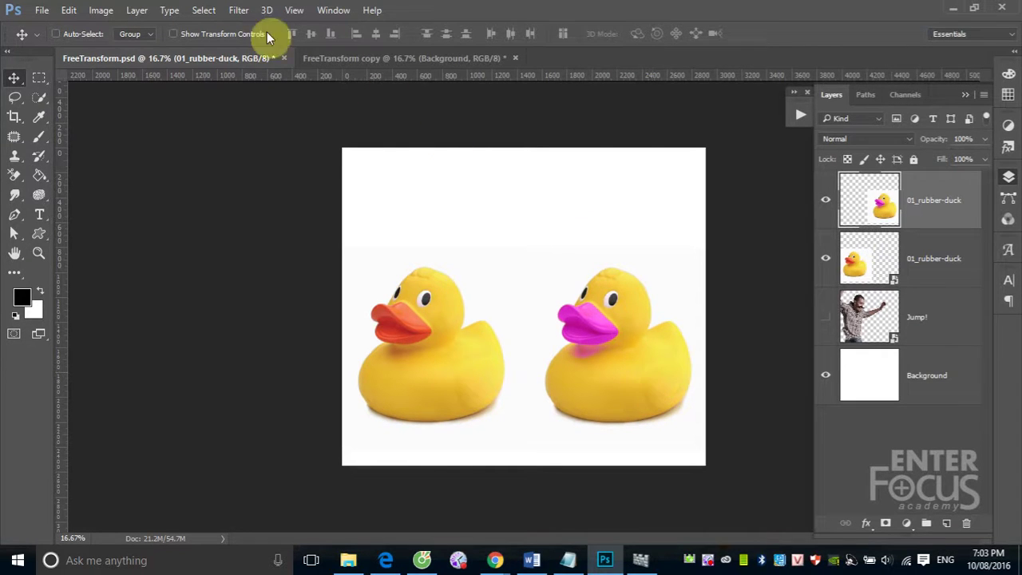
Crystallize the pink-beaked duck with cell size raised past 21, then zoom in and back out
{"action": "left_click", "coordinate": [239, 10]}
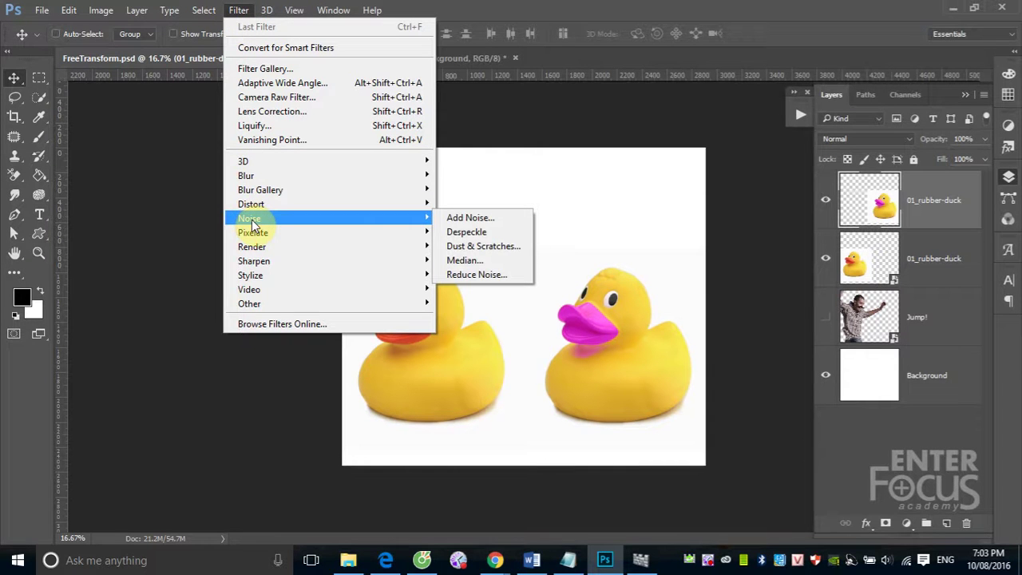
{"action": "mouse_move", "coordinate": [253, 232]}
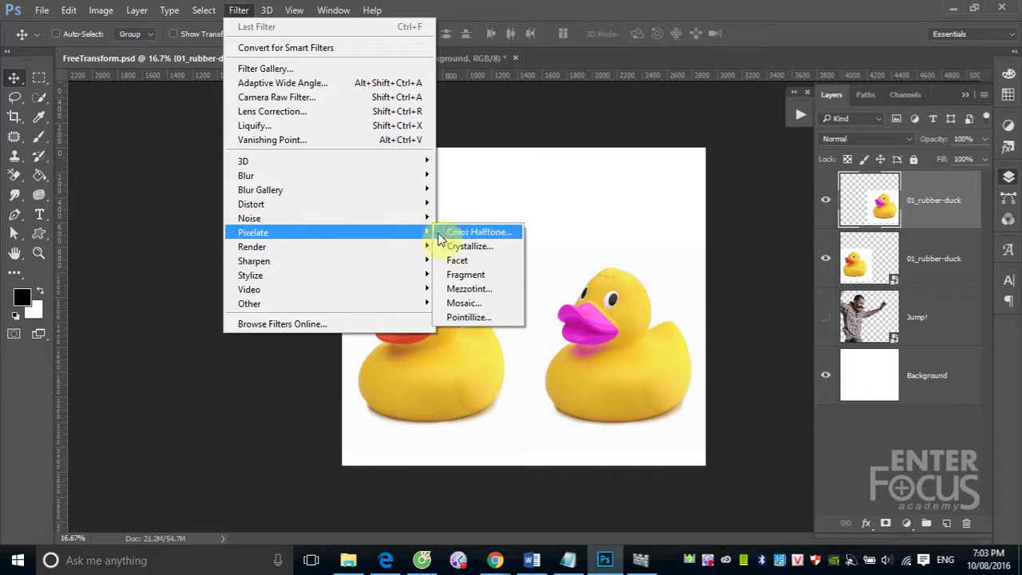
{"action": "left_click", "coordinate": [462, 252]}
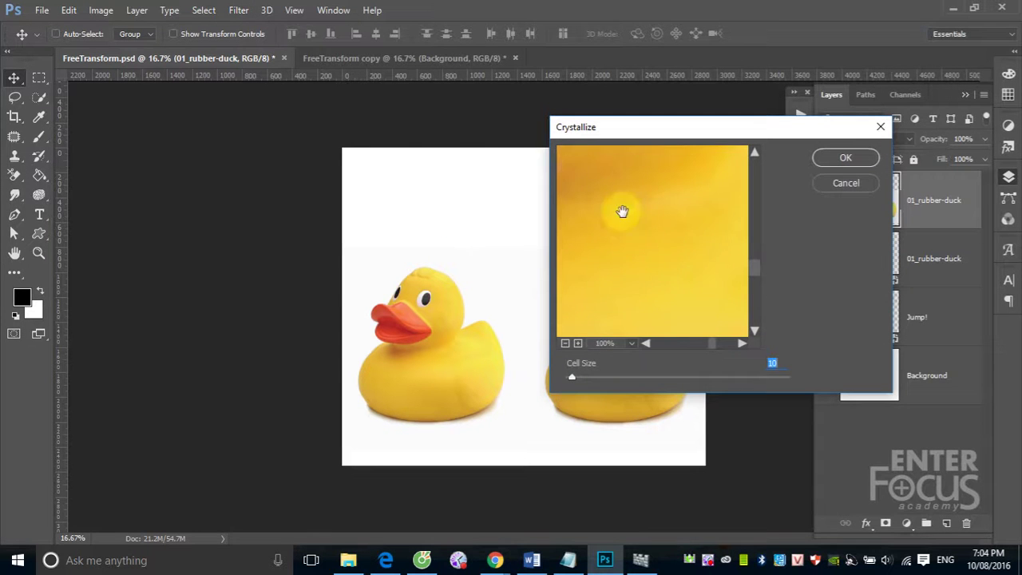
{"action": "left_click_drag", "start_coordinate": [622, 211], "coordinate": [639, 274]}
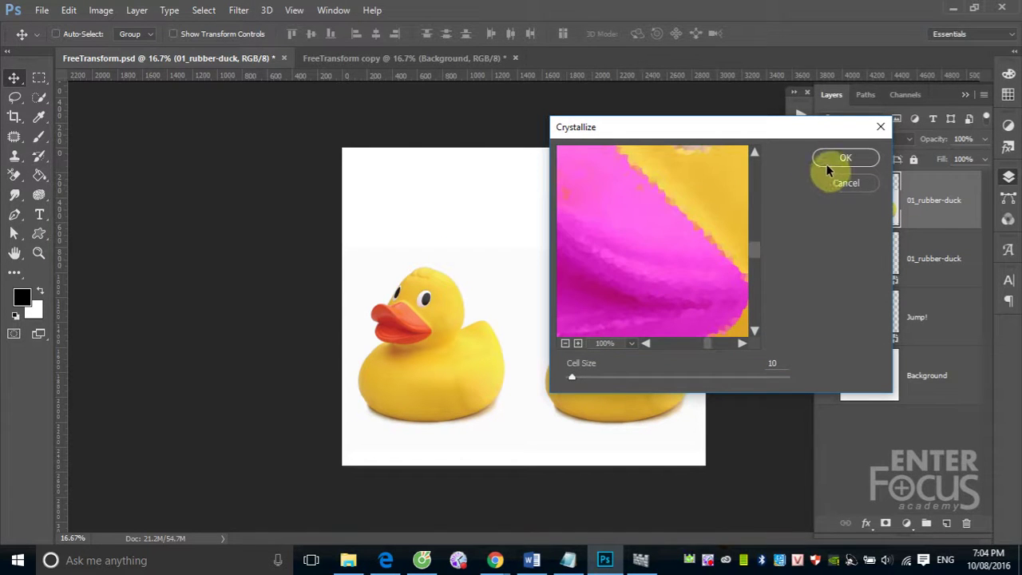
{"action": "left_click_drag", "start_coordinate": [571, 377], "coordinate": [581, 378]}
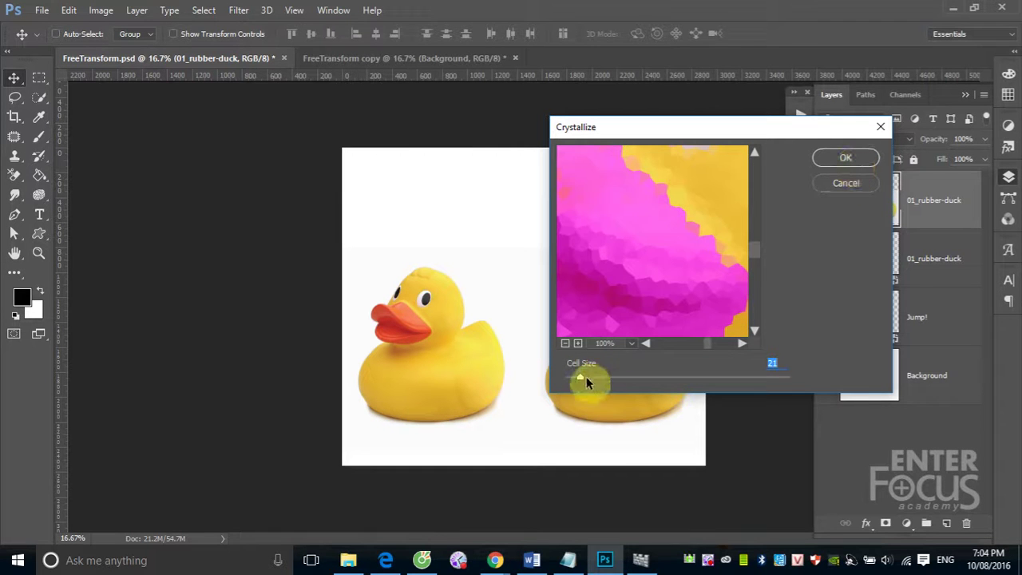
{"action": "left_click_drag", "start_coordinate": [583, 377], "coordinate": [601, 376]}
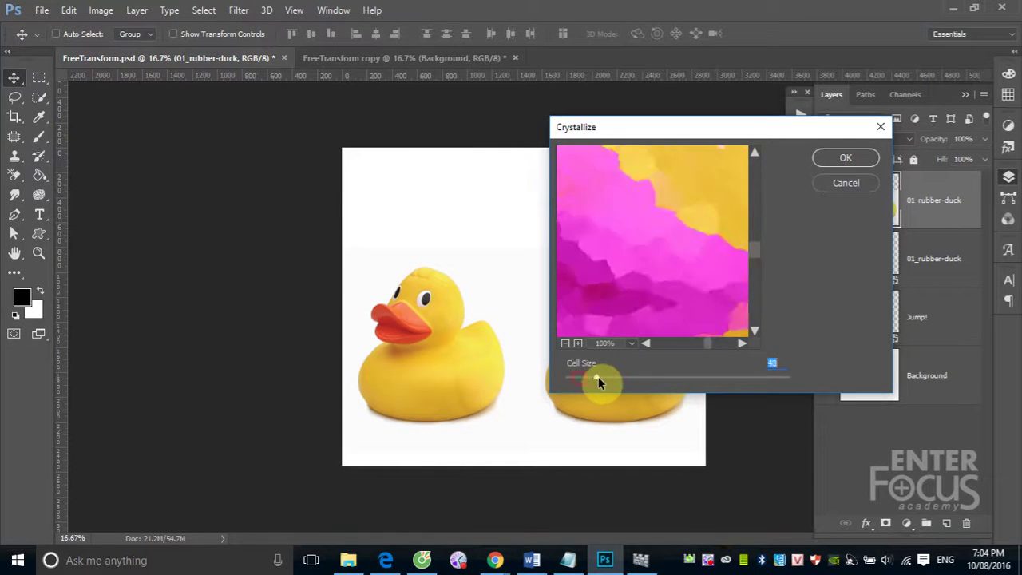
{"action": "left_click", "coordinate": [846, 158]}
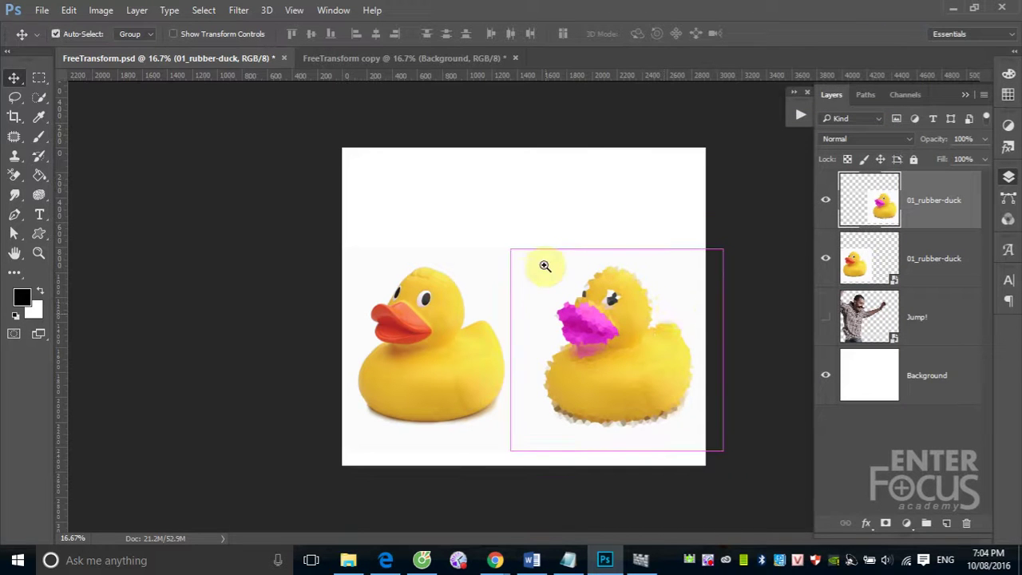
{"action": "left_click_drag", "start_coordinate": [543, 253], "coordinate": [684, 380]}
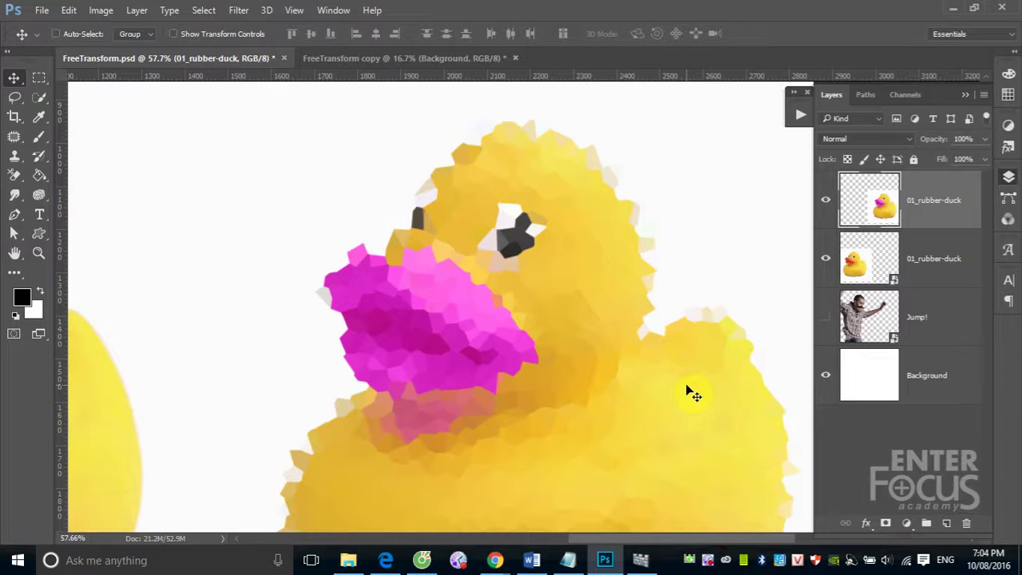
{"action": "key", "text": "ctrl+minus"}
{"action": "key", "text": "ctrl+minus"}
{"action": "key", "text": "ctrl+minus"}
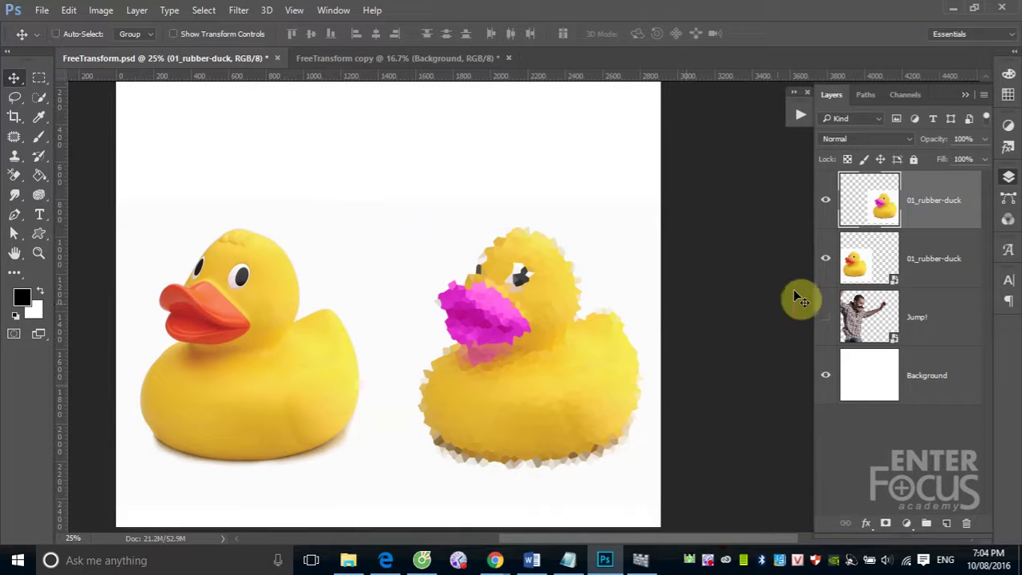
Reapply the last Crystallize filter to the orange-beaked duck's smart object layer
{"action": "left_click", "coordinate": [941, 271]}
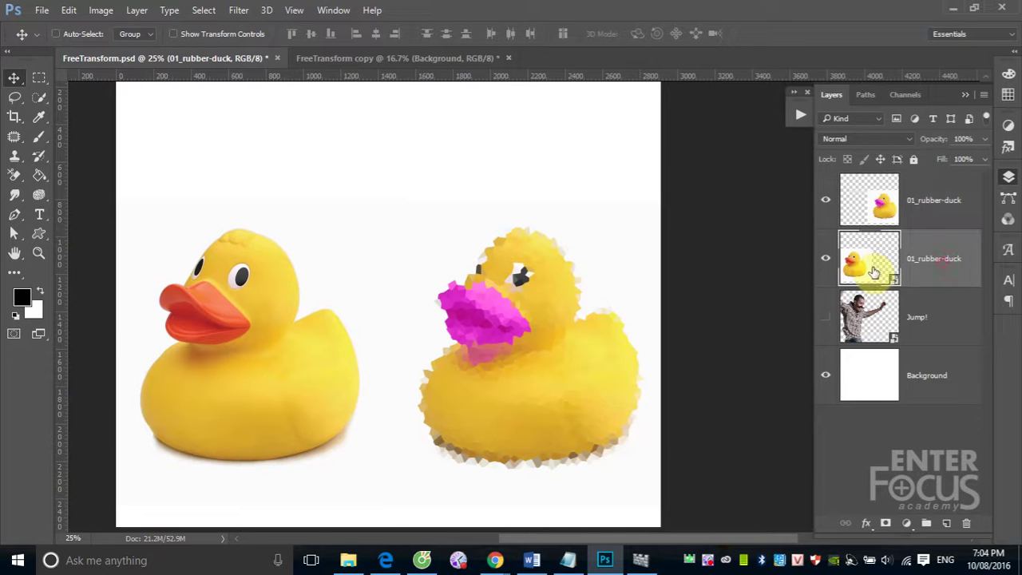
{"action": "left_click", "coordinate": [238, 10]}
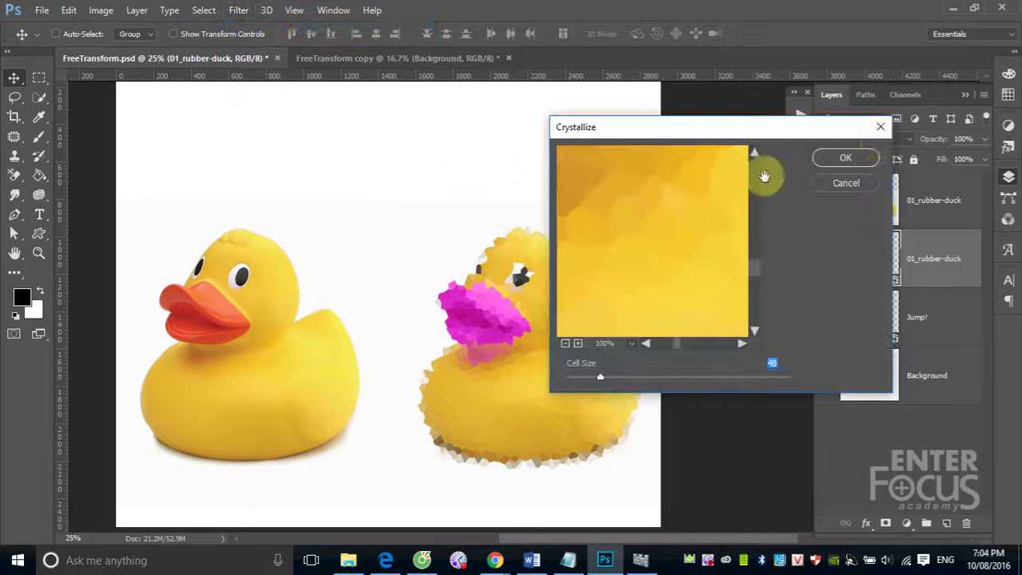
{"action": "left_click", "coordinate": [835, 158]}
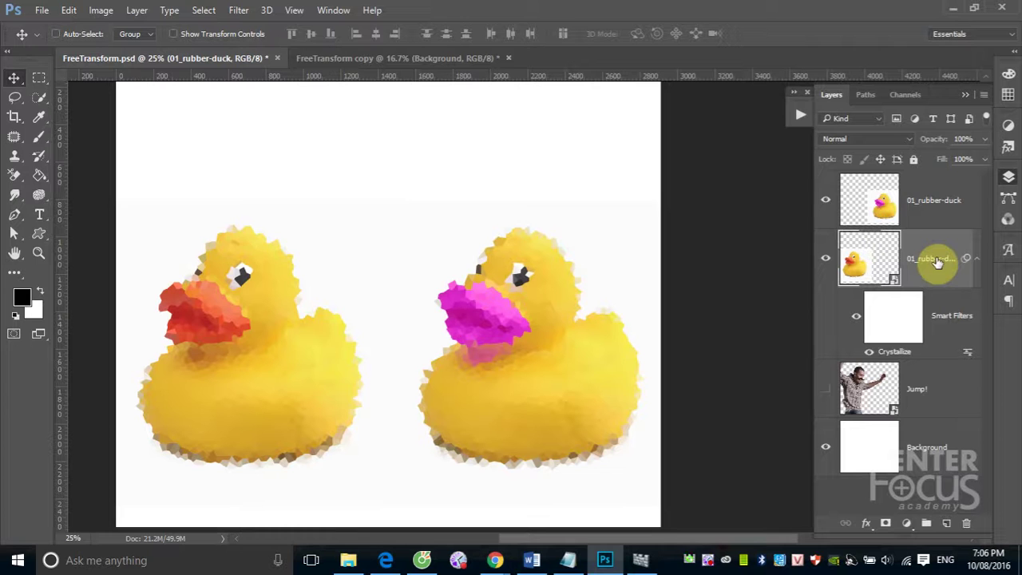
{"action": "left_click", "coordinate": [856, 319]}
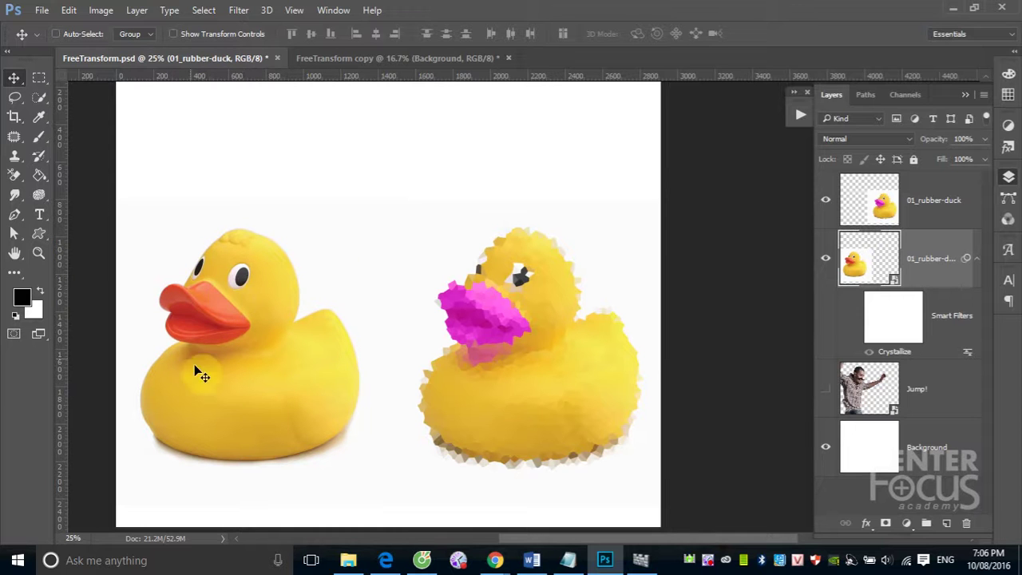
{"action": "left_click", "coordinate": [856, 317]}
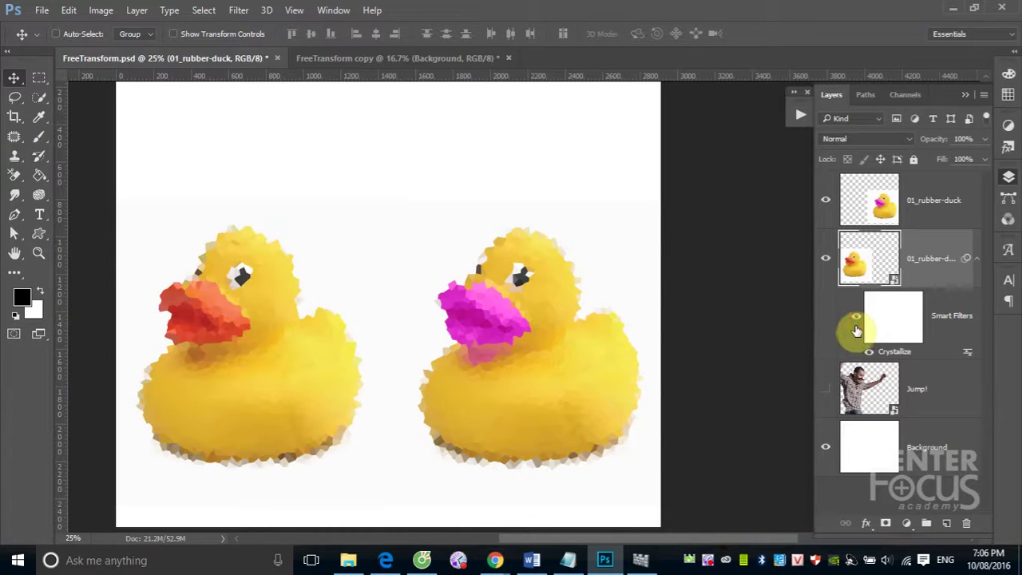
{"action": "left_click", "coordinate": [856, 317]}
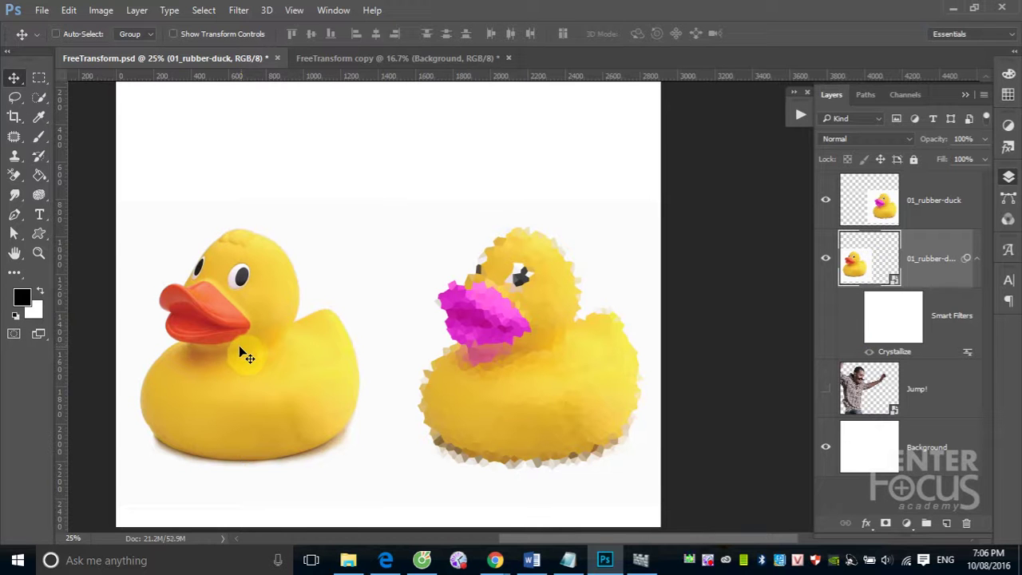
{"action": "left_click", "coordinate": [856, 317]}
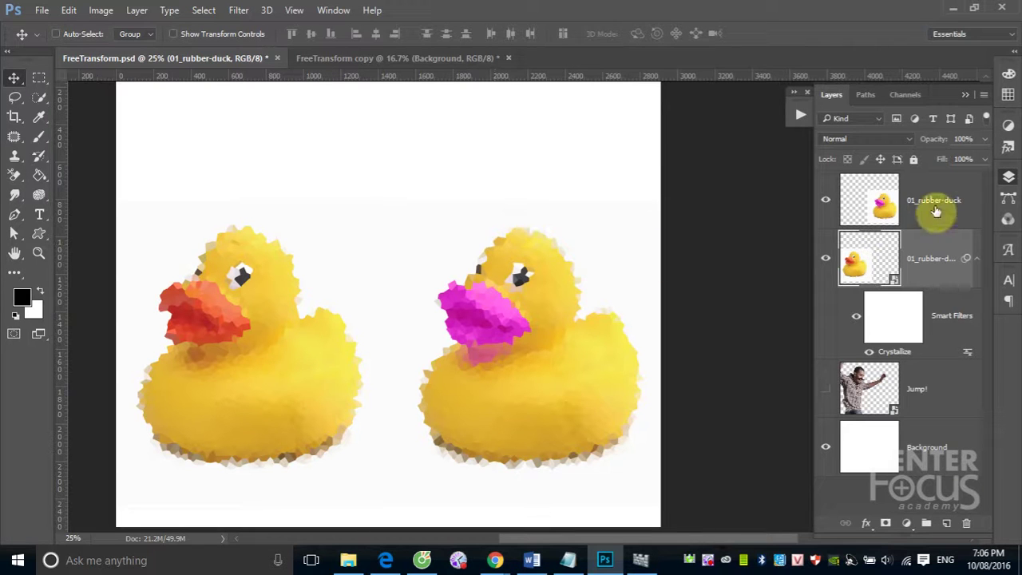
{"action": "left_click", "coordinate": [905, 214]}
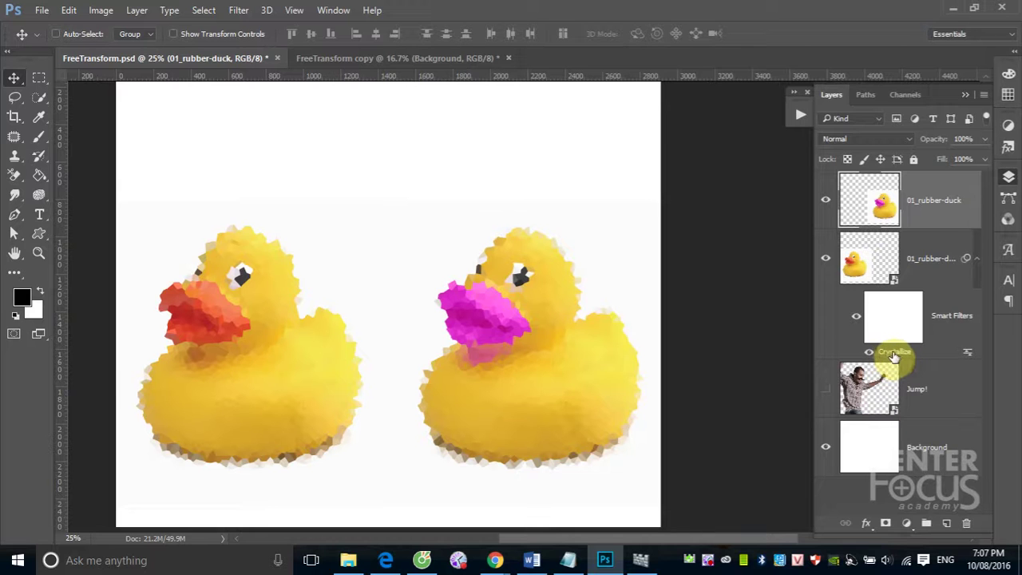
Change the orange duck's Crystallize smart filter to cell size 37, then hide its smart filters
{"action": "left_click", "coordinate": [894, 356]}
{"action": "double_click", "coordinate": [893, 352]}
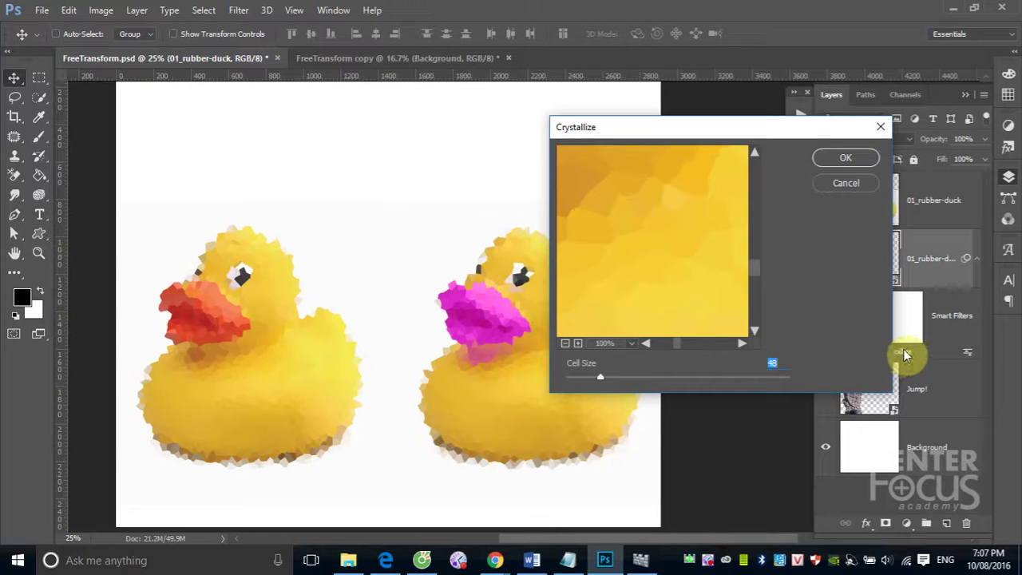
{"action": "left_click_drag", "start_coordinate": [725, 131], "coordinate": [595, 130]}
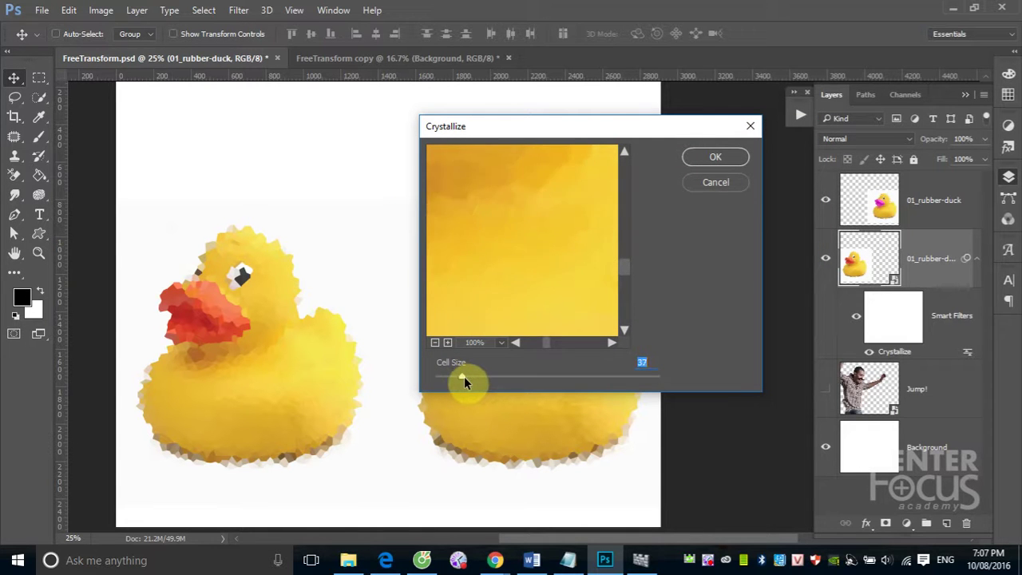
{"action": "left_click_drag", "start_coordinate": [467, 376], "coordinate": [459, 375]}
{"action": "left_click", "coordinate": [710, 159]}
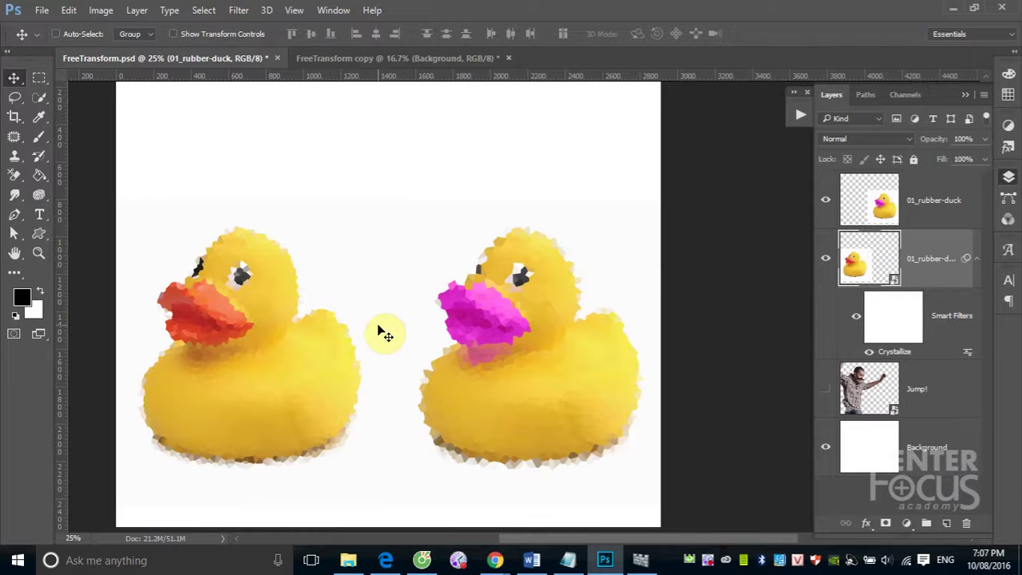
{"action": "left_click", "coordinate": [855, 321]}
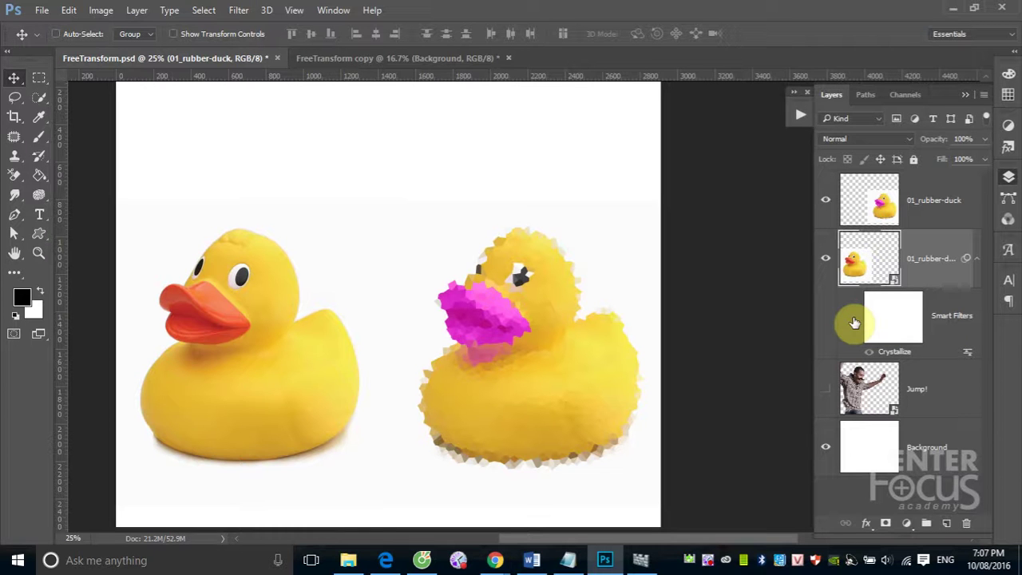